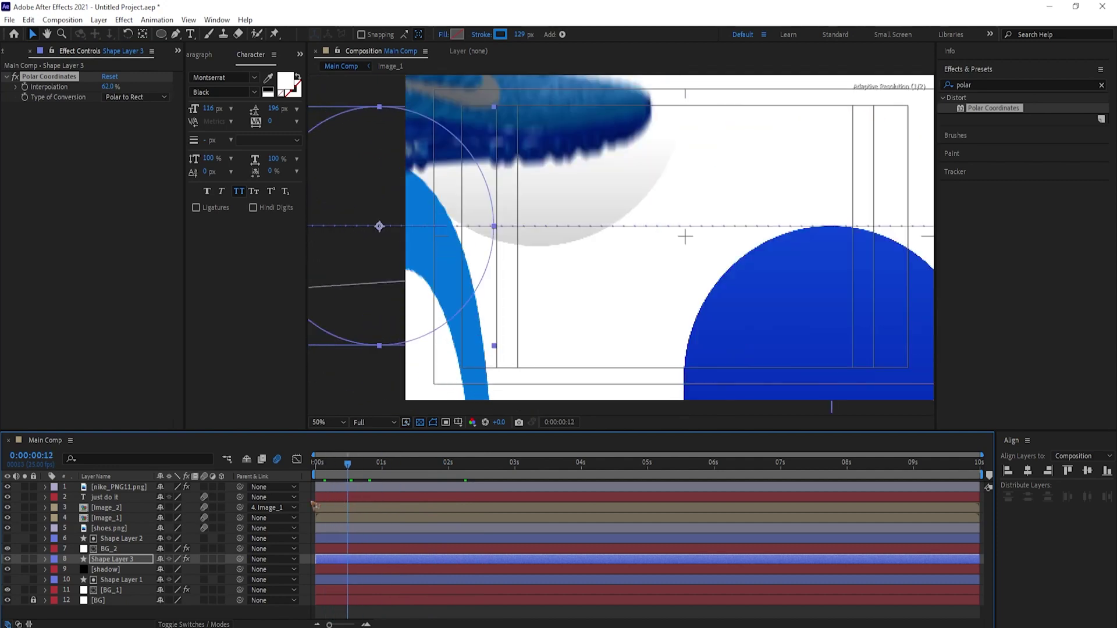
left_click_drag(349, 559, 375, 564)
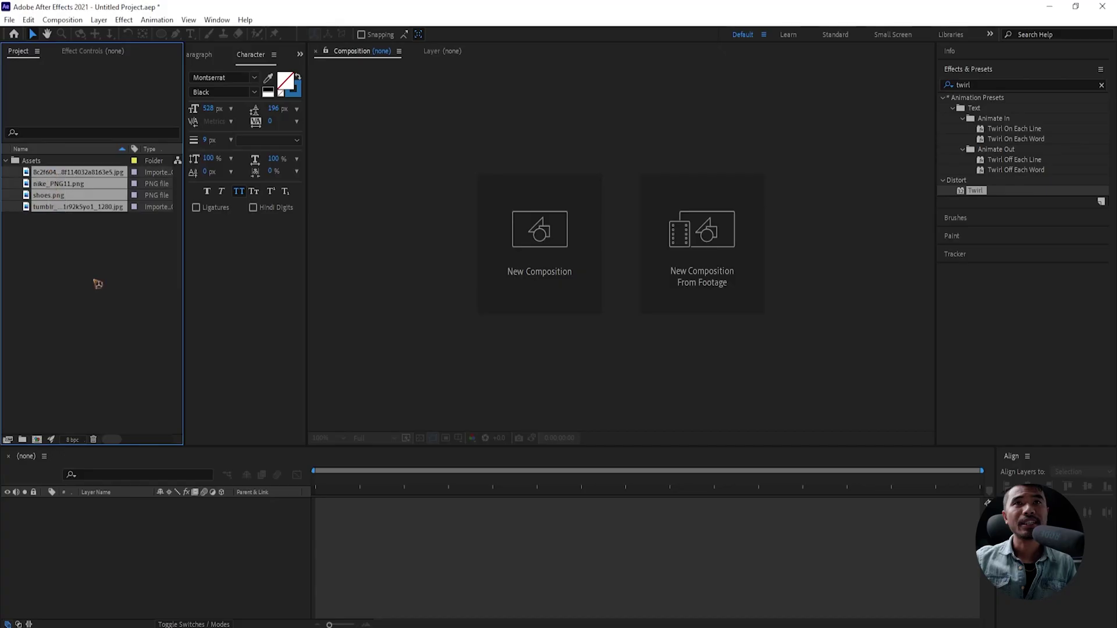
- Create a 1920 x 1080, 25 fps composition named Main Comp with a duration of 10 seconds
left_click(89, 228)
left_click(62, 20)
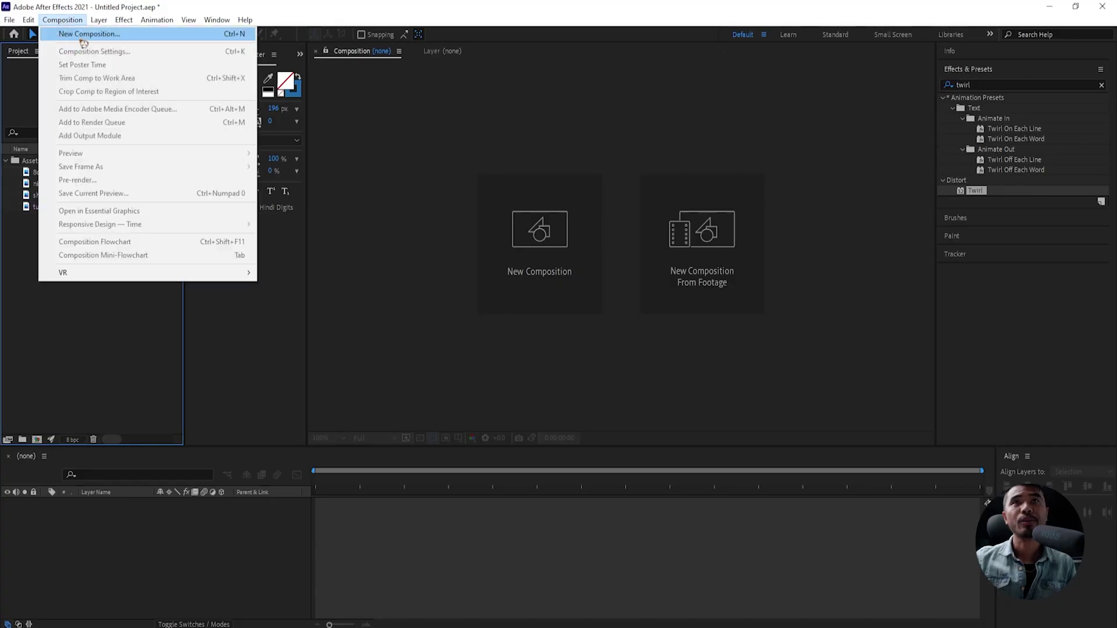
left_click(70, 32)
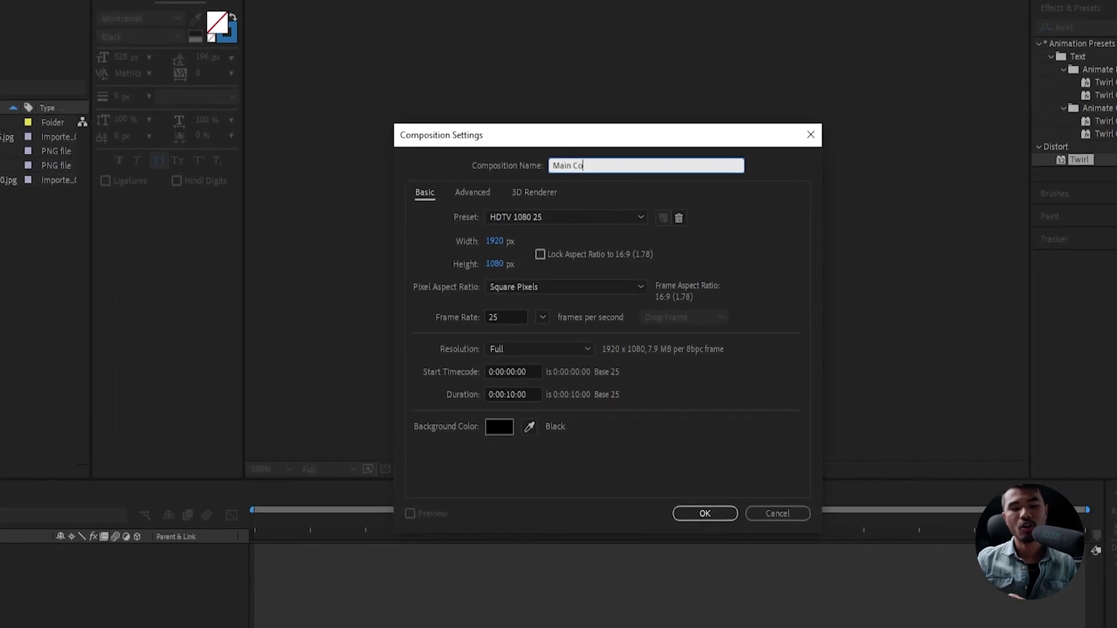
key("Return")
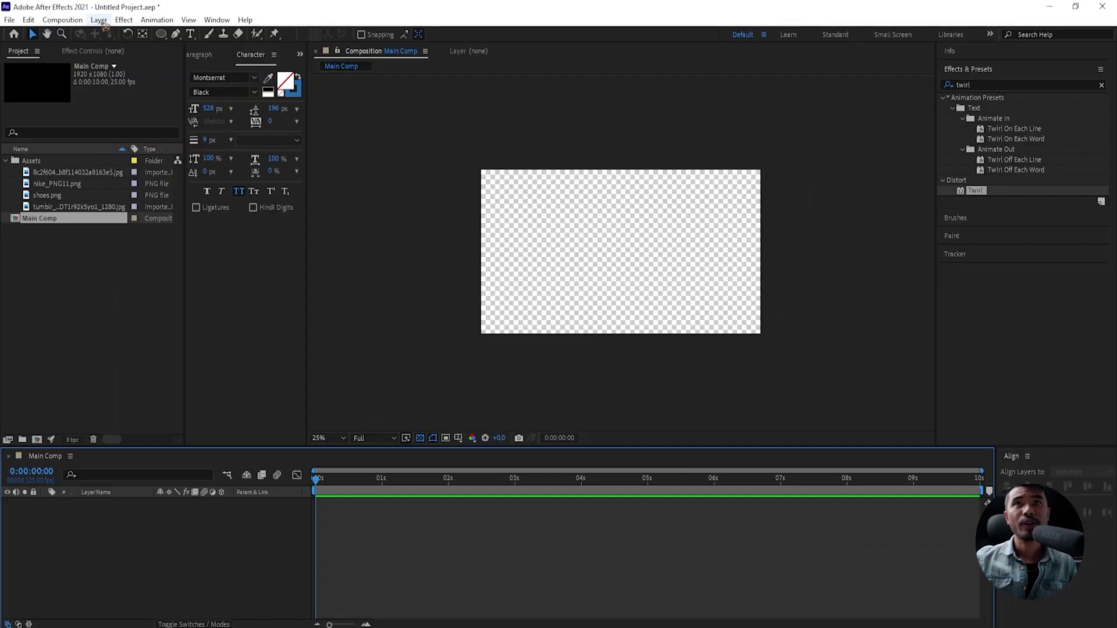
- Create a white 1920 x 1080 solid named BG and lock its layer
left_click(100, 20)
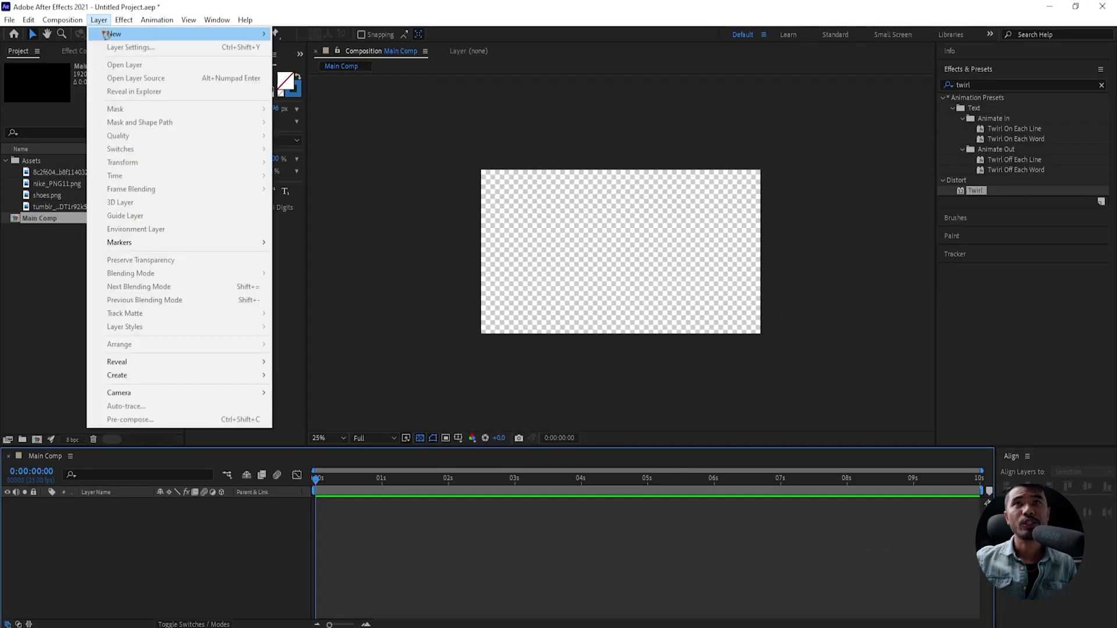
mouse_move(175, 33)
left_click(355, 46)
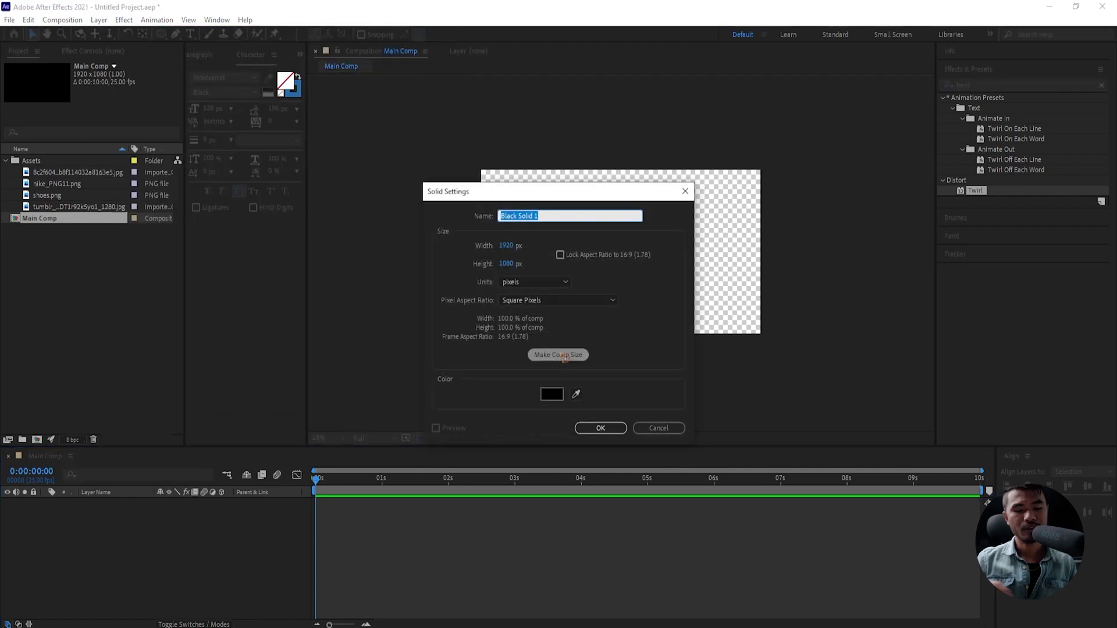
type("BG")
left_click(551, 394)
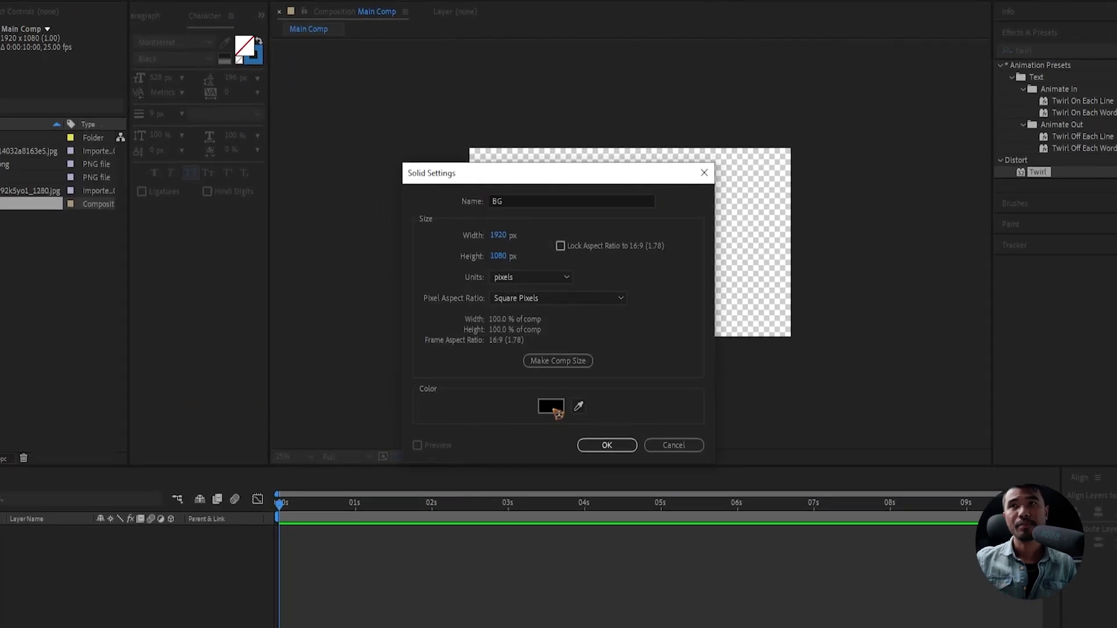
left_click_drag(559, 417, 511, 378)
left_click(822, 394)
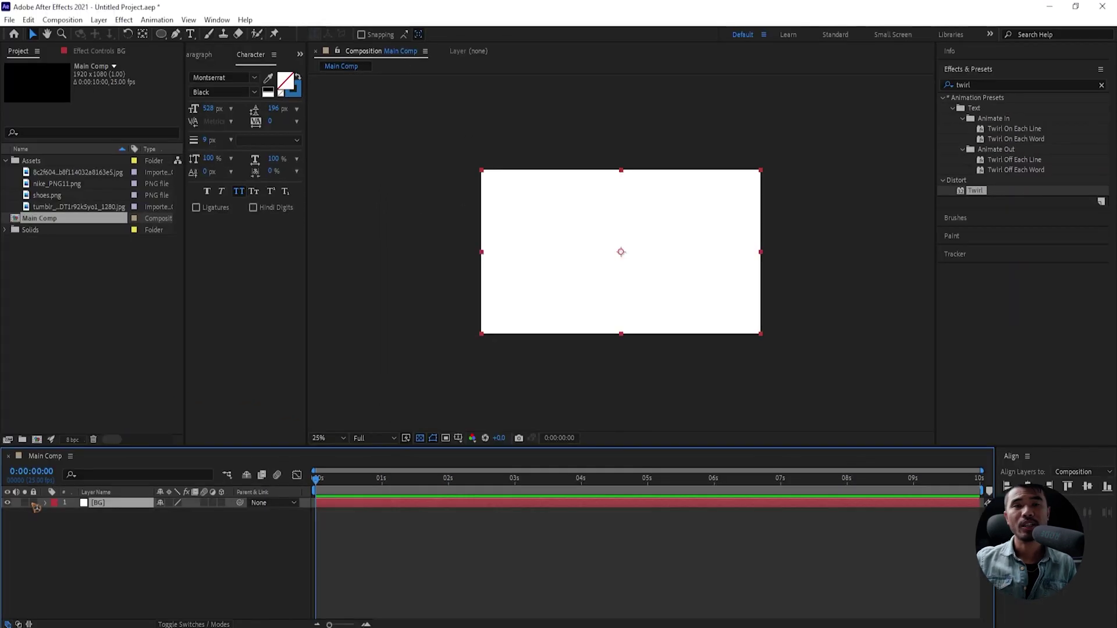
left_click(33, 504)
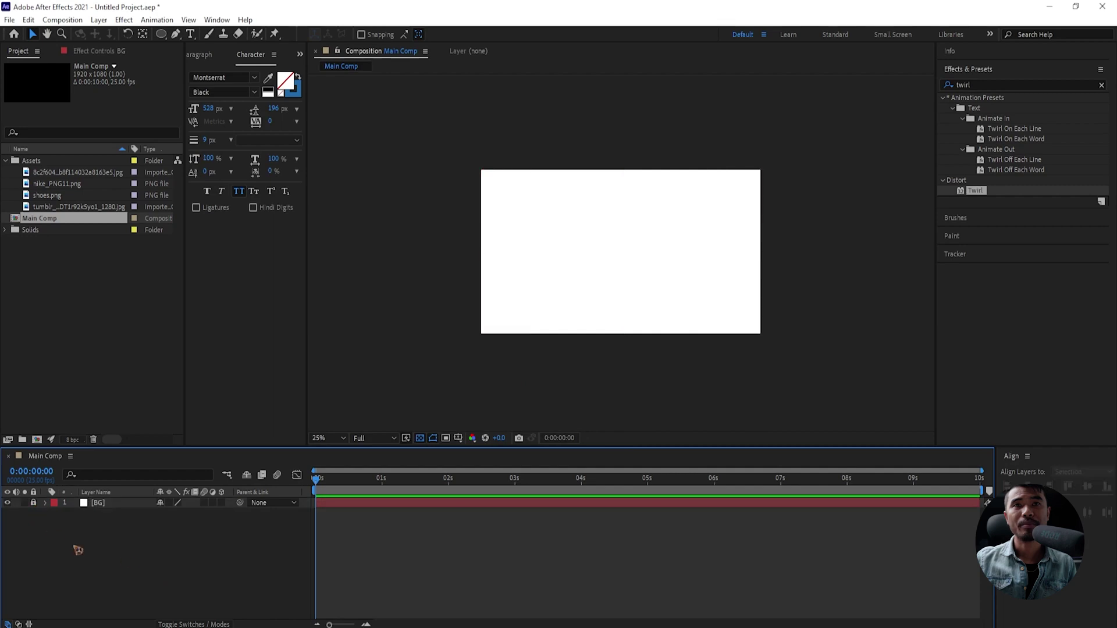
- Add a second white 1920 x 1080 solid named BG_1 above the locked background
left_click(99, 20)
mouse_move(174, 33)
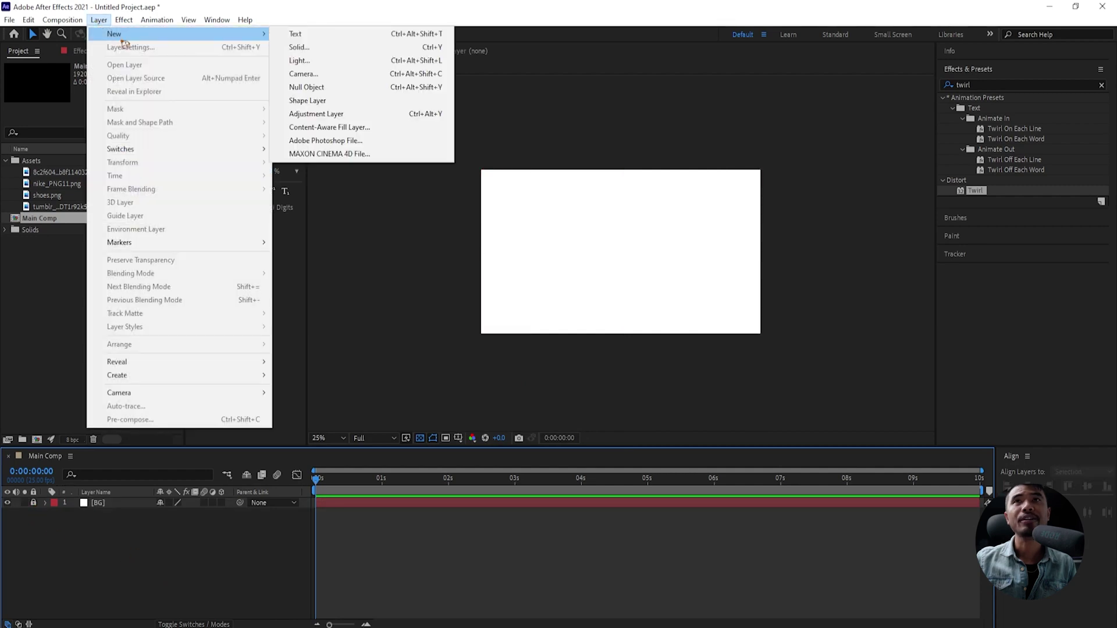
left_click(349, 46)
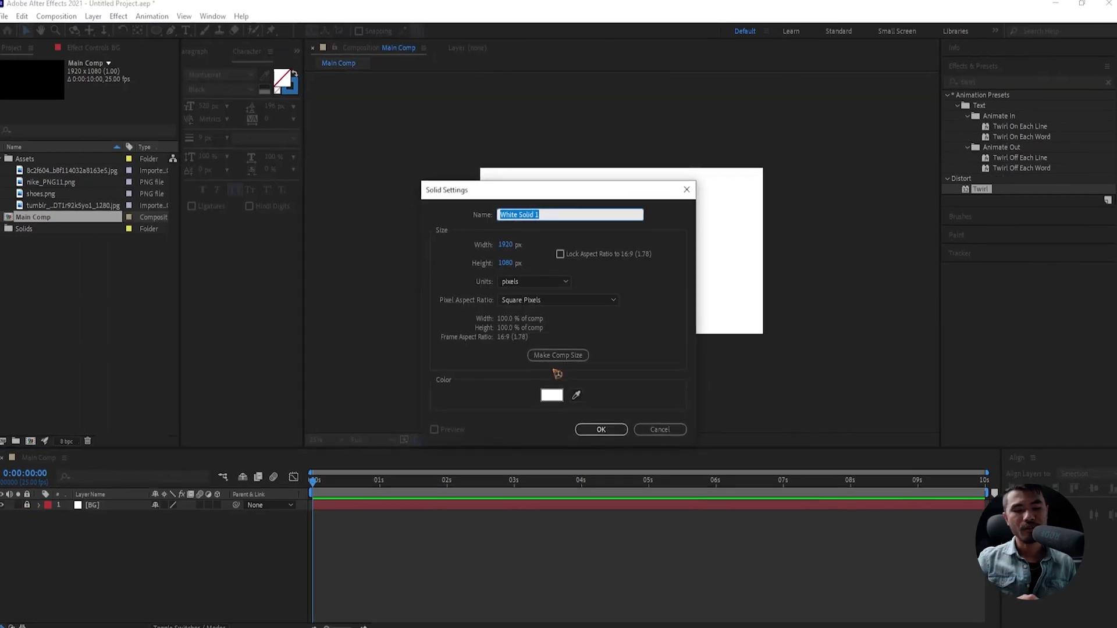
type("BG_1")
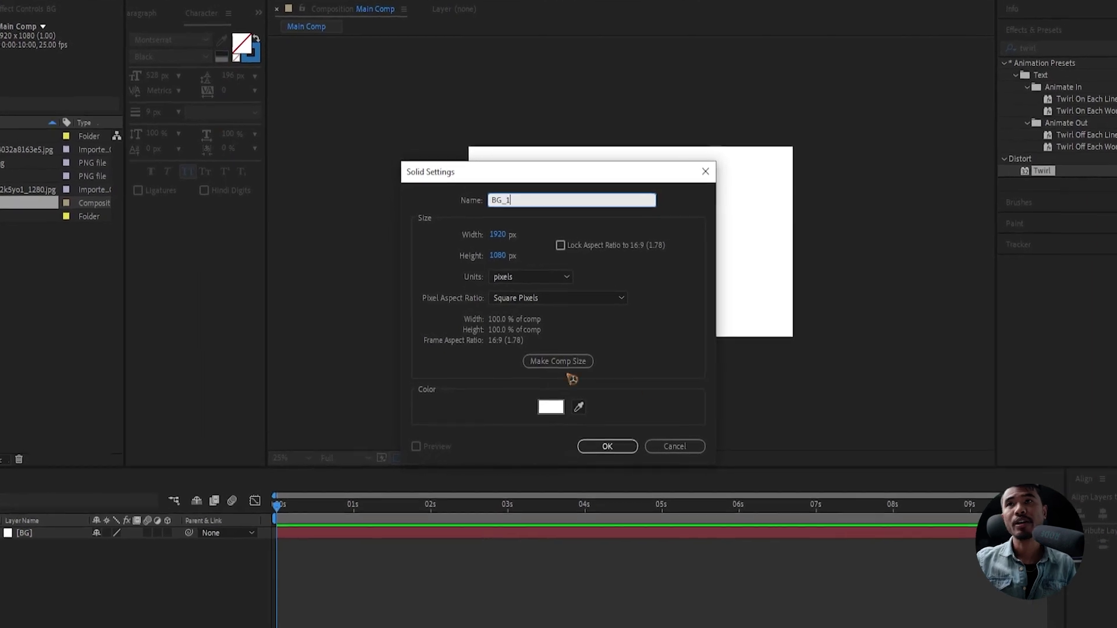
left_click(611, 442)
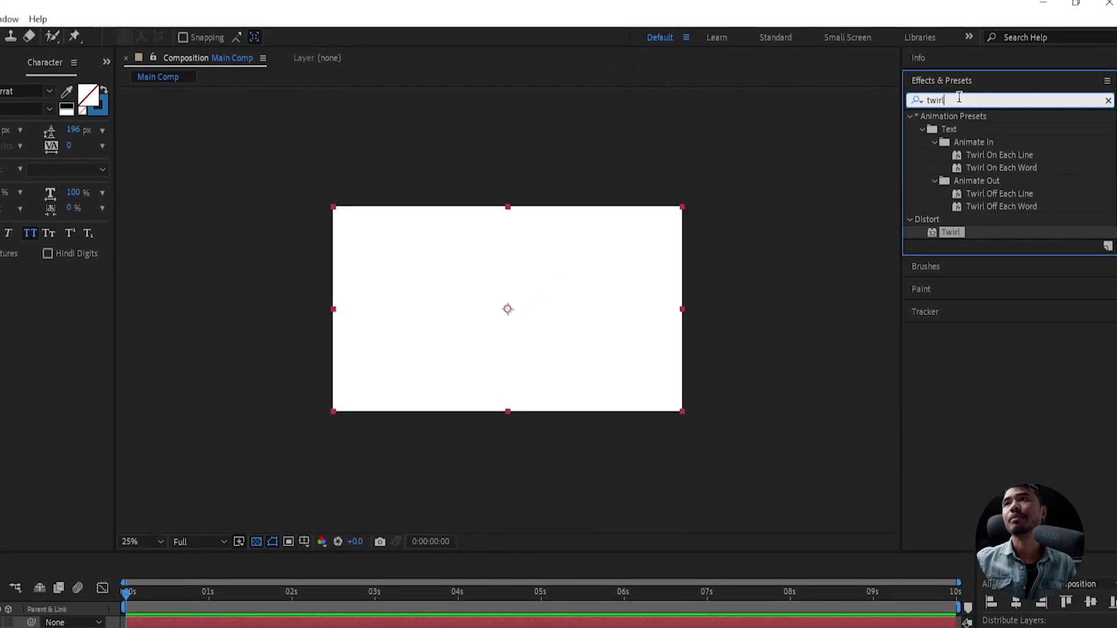
- Search the effects for "ramp" and apply Gradient Ramp to the BG_1 layer
left_click_drag(959, 98, 880, 99)
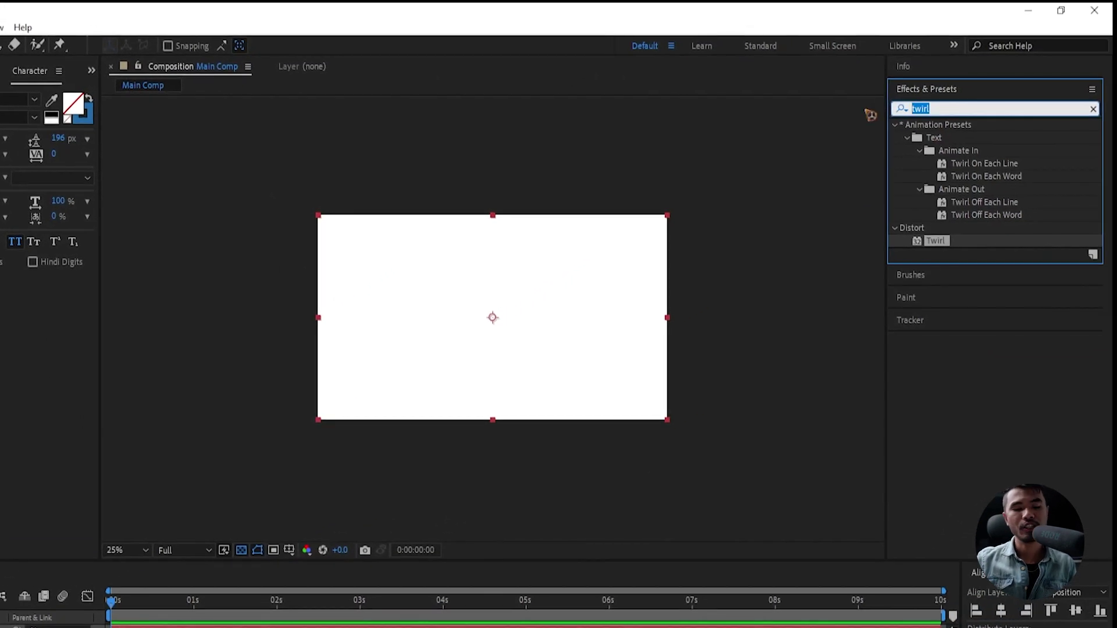
type("ramp")
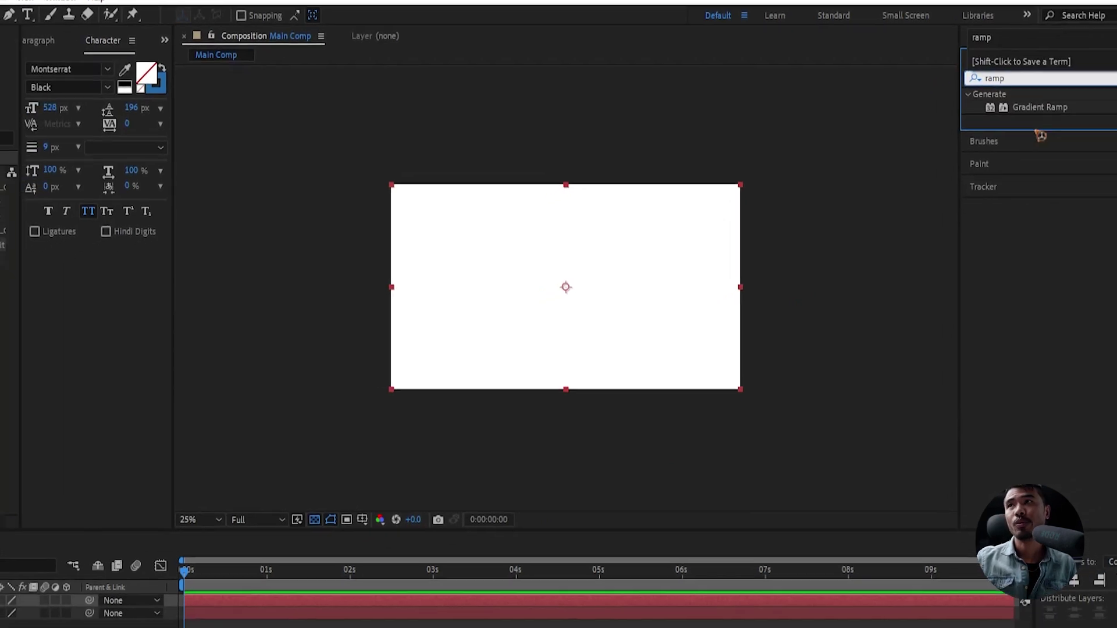
left_click_drag(1040, 108, 150, 527)
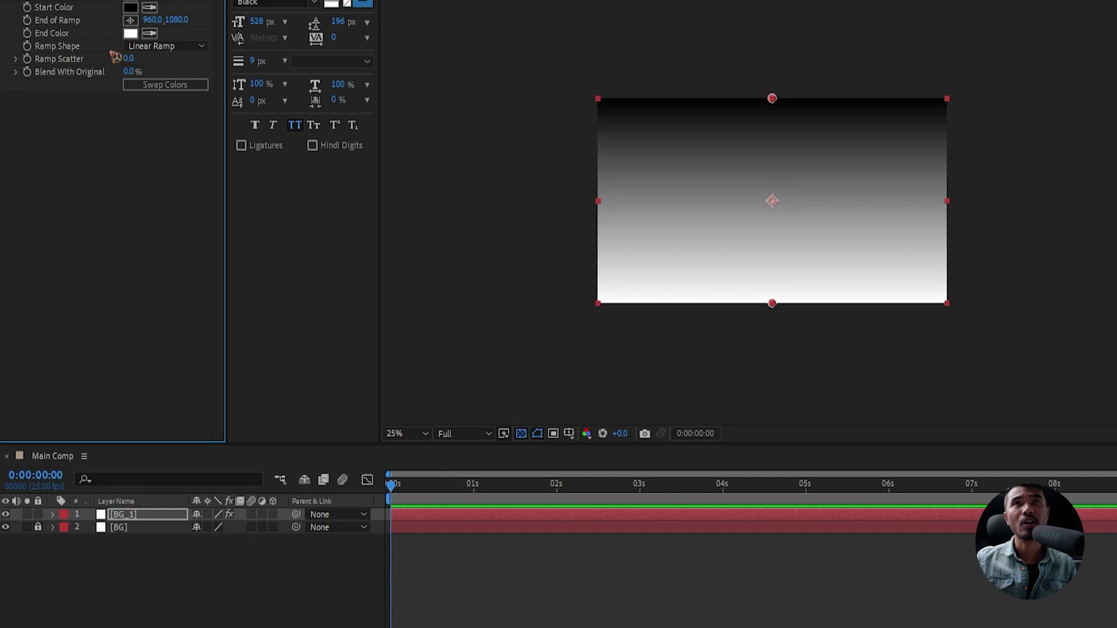
- Set the start colour of BG_1's Gradient Ramp to light grey CCCCCC
left_click(130, 7)
left_click_drag(676, 442, 632, 399)
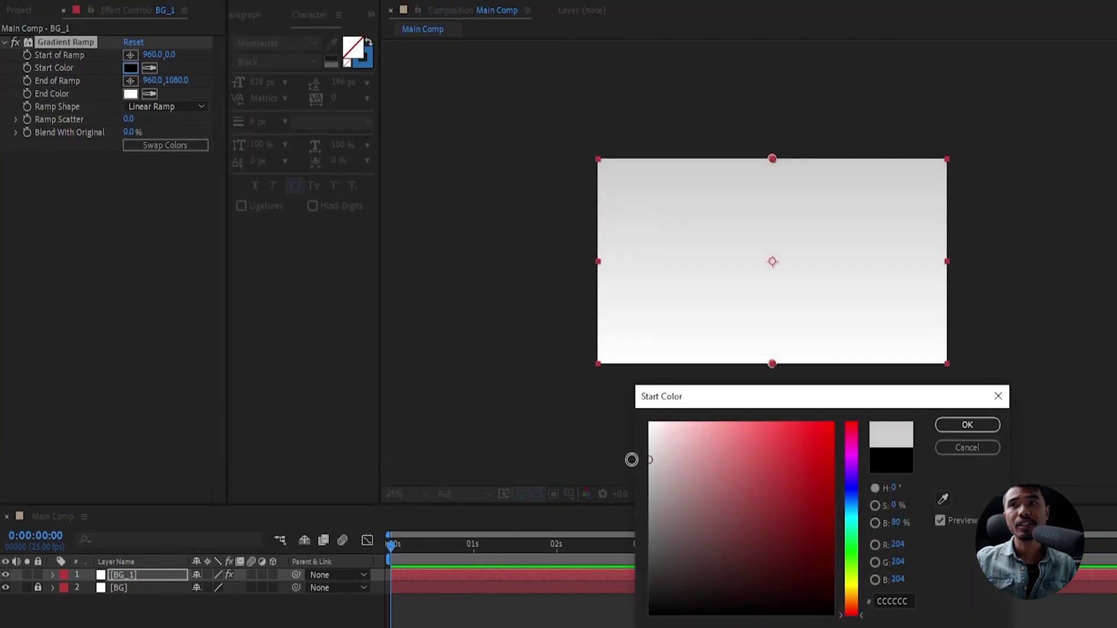
left_click(968, 425)
- Make BG_1's linear ramp run from white, starting at 960, 216, to the light grey end colour CCCCCC
left_click(132, 94)
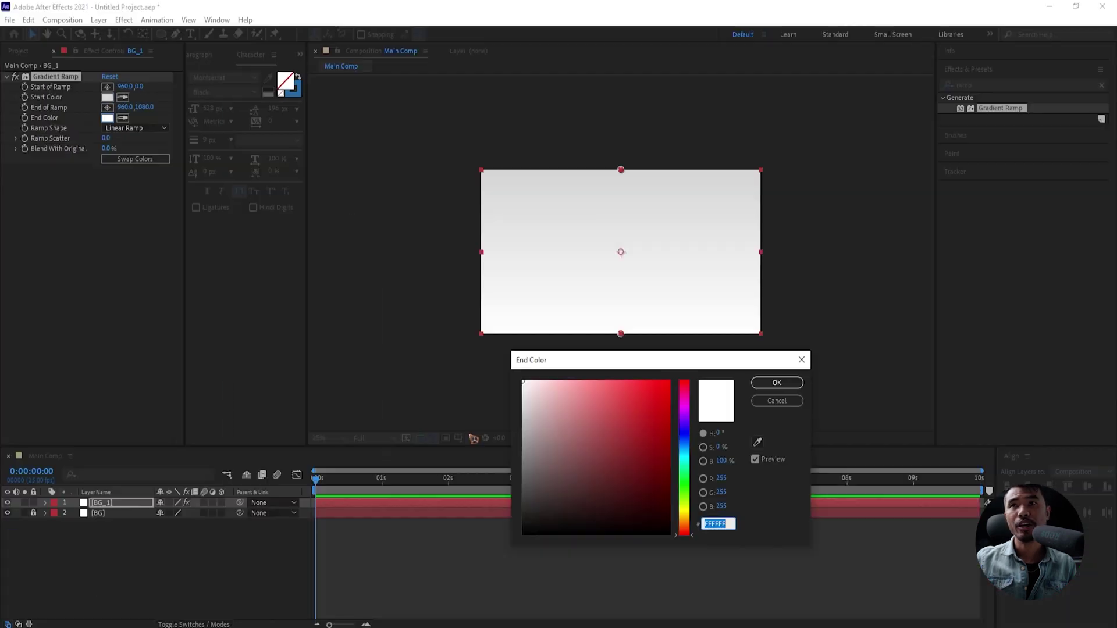
left_click_drag(523, 431, 508, 410)
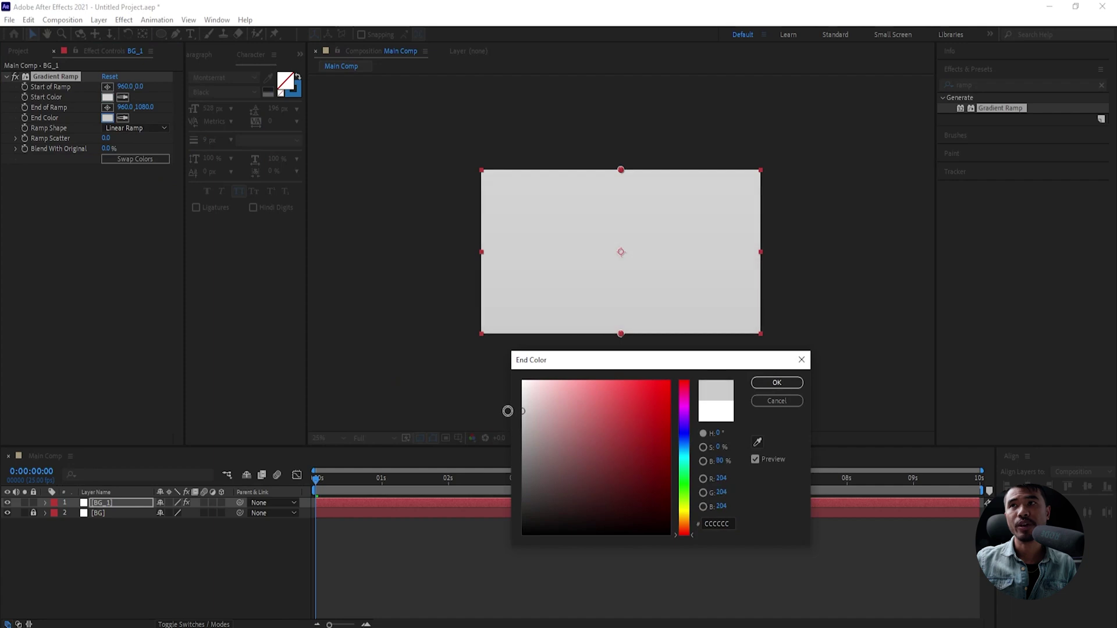
left_click(777, 382)
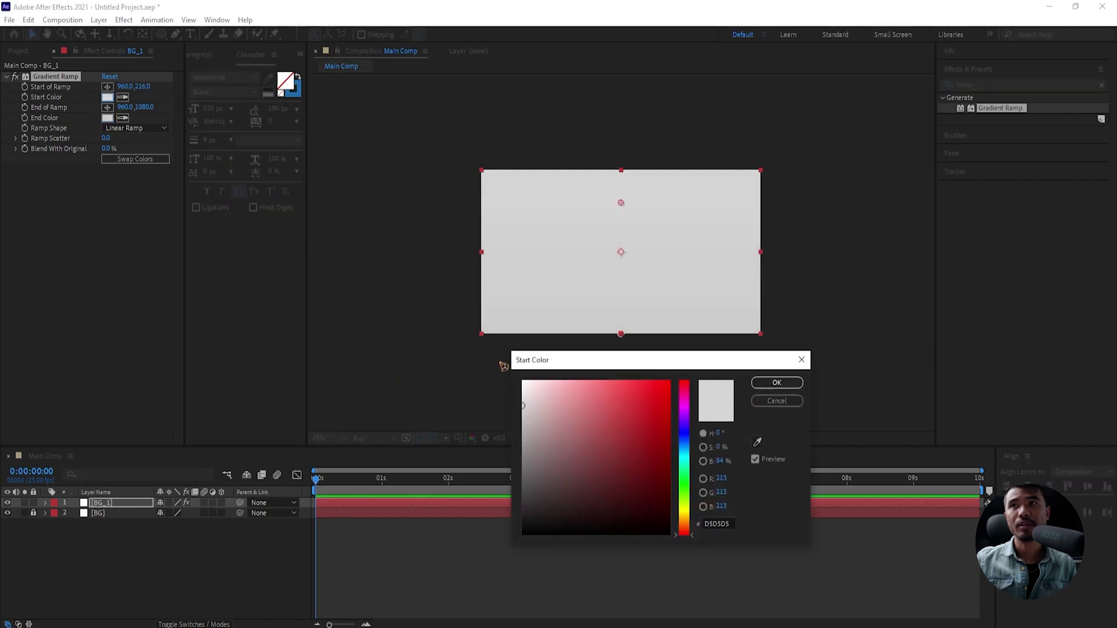
left_click_drag(523, 389, 499, 340)
left_click(777, 382)
left_click(75, 579)
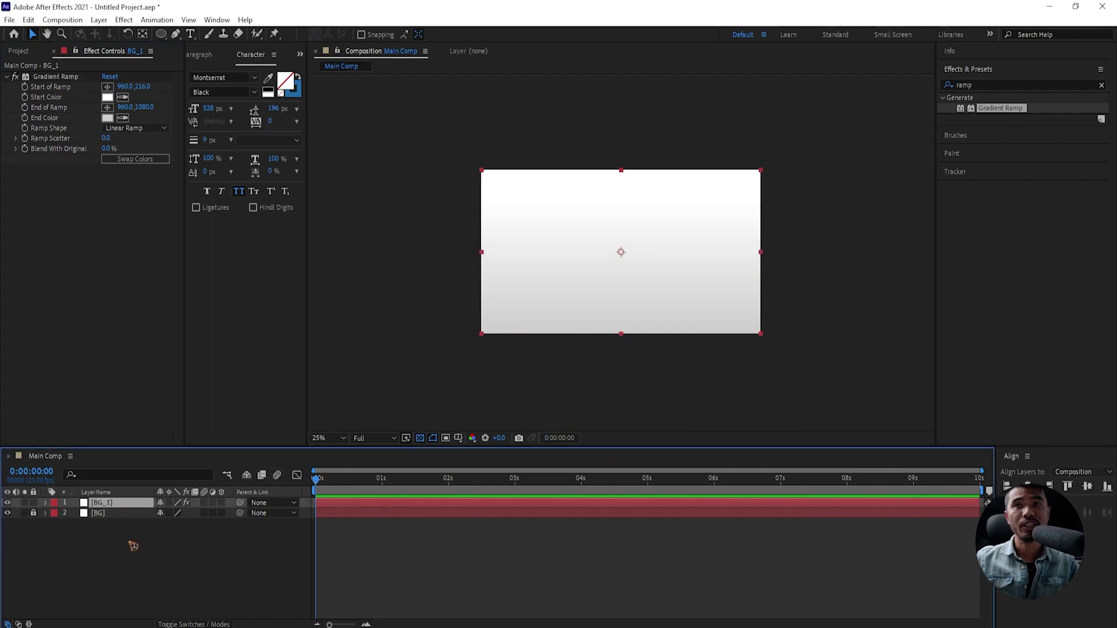
- Duplicate BG_1 and recolour the copy's ramp from bright blue to the darker blue 042FBA
key("ctrl+d")
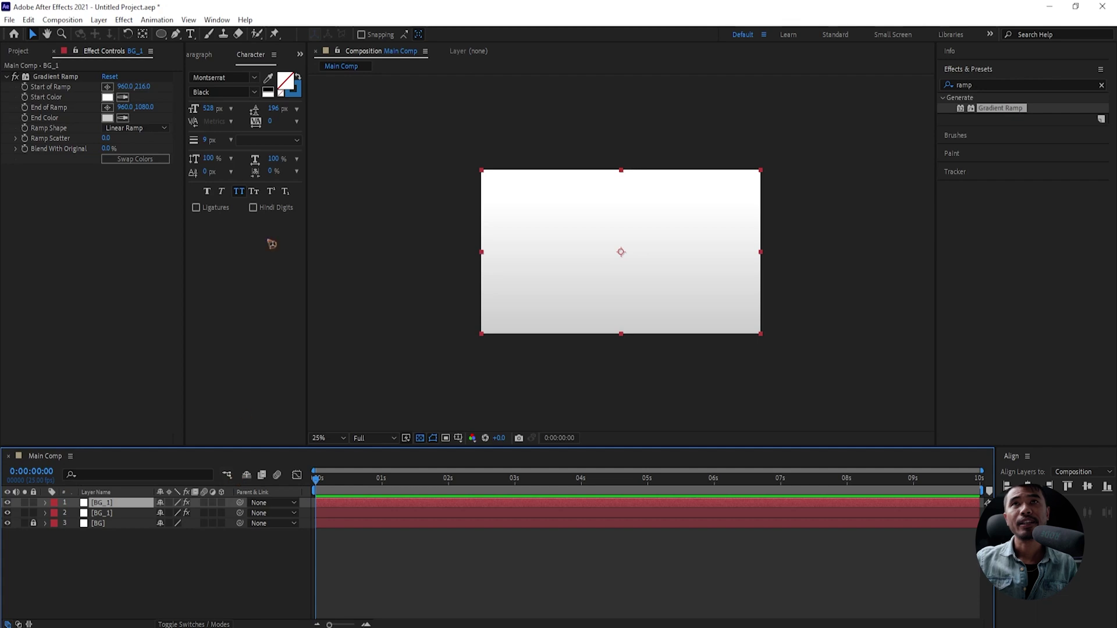
left_click(108, 97)
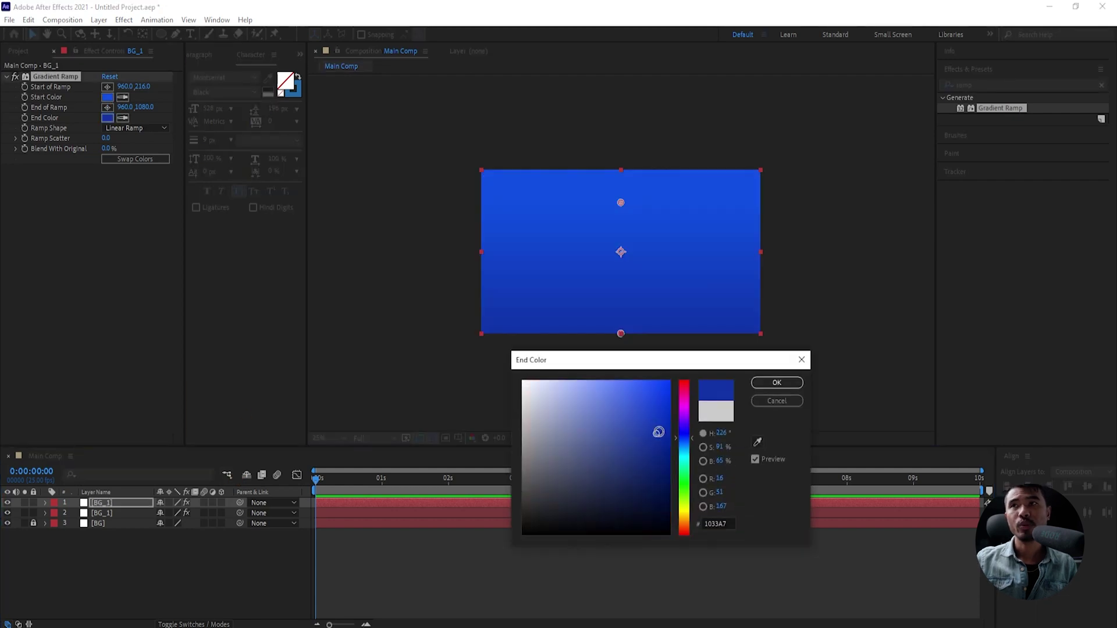
left_click_drag(661, 429, 666, 422)
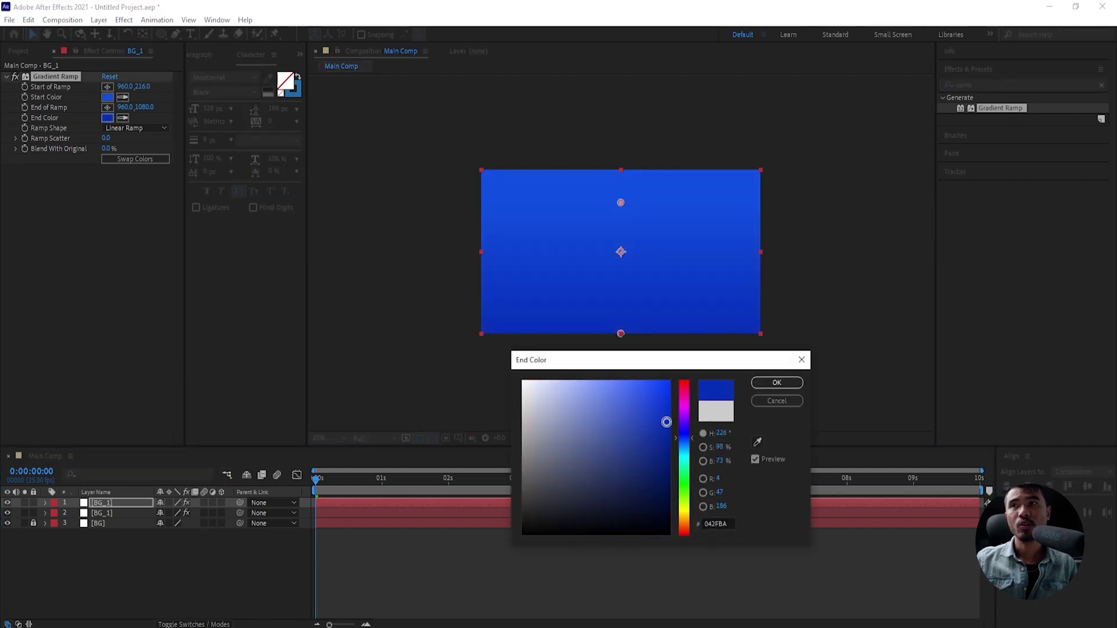
left_click(754, 382)
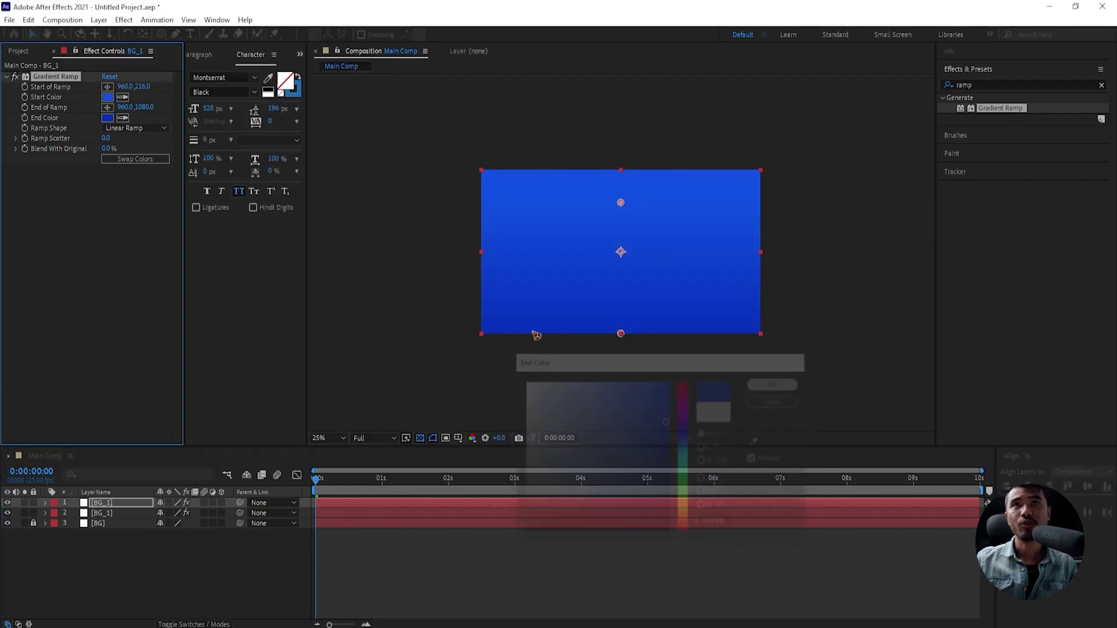
left_click(135, 565)
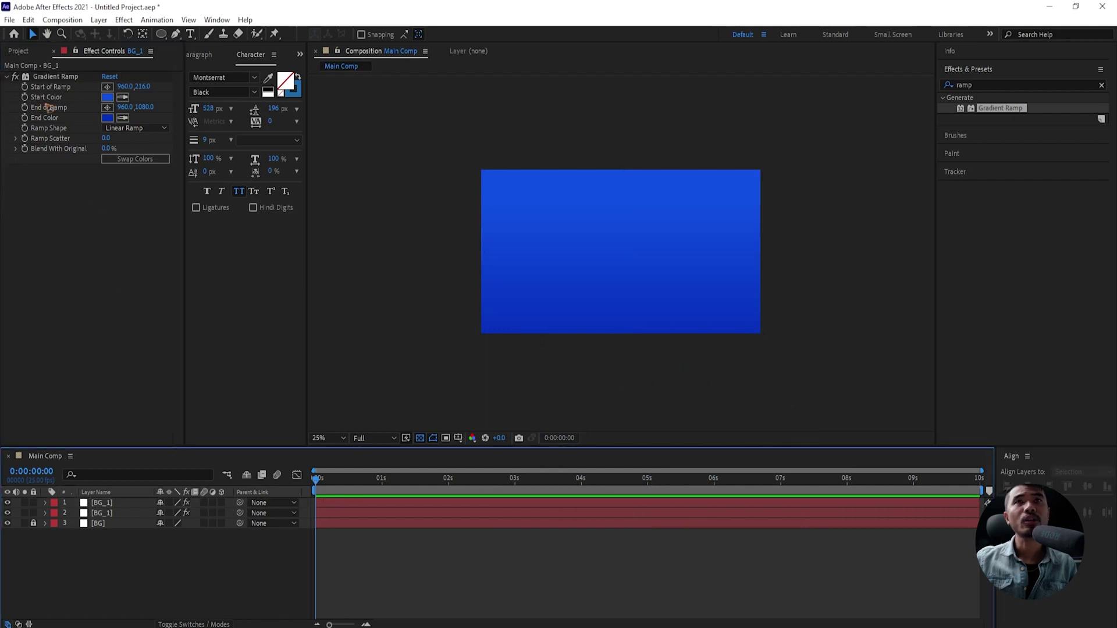
- Add shoes.png from the project assets to Main Comp as the top layer
left_click(20, 54)
left_click(53, 198)
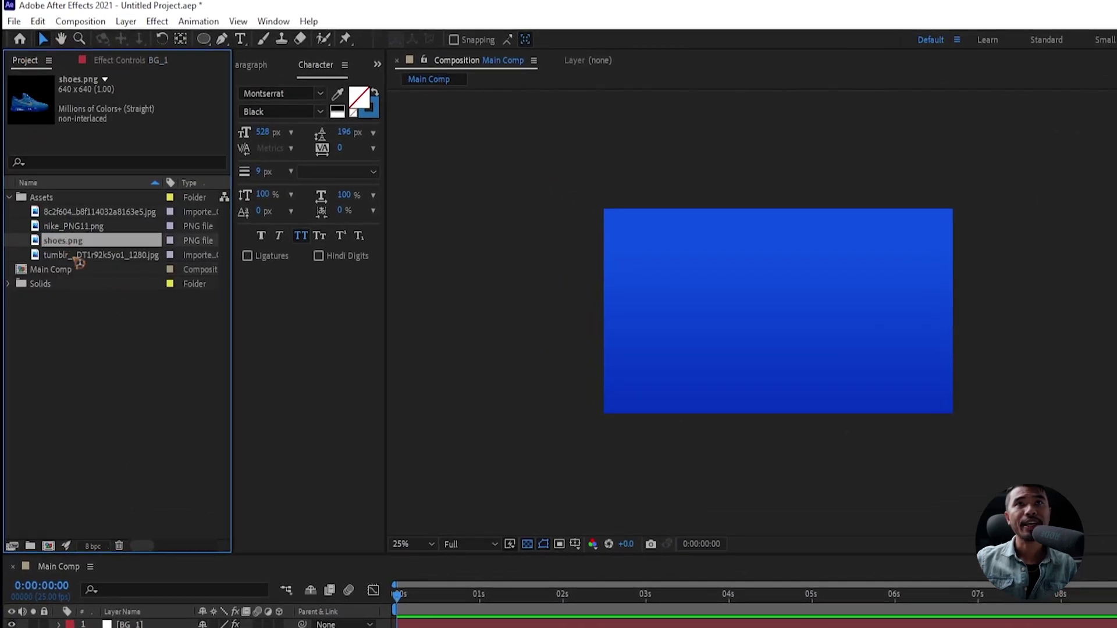
left_click_drag(87, 247, 200, 627)
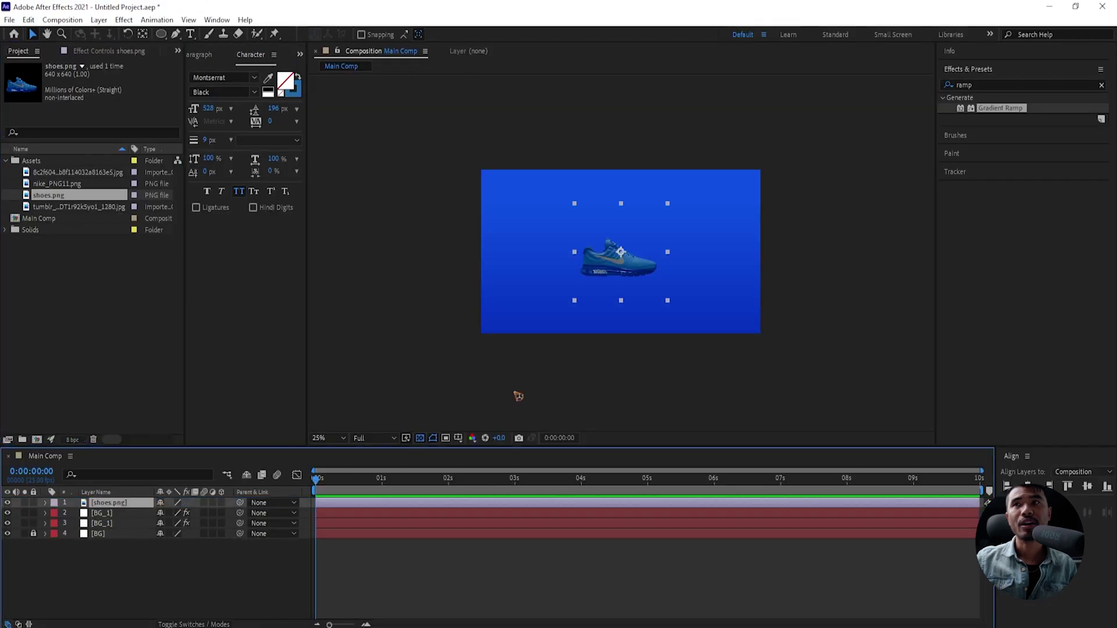
- Move the shoe layer's anchor point to the back end of the sole at the heel
scroll(561, 339, "up", 2)
left_click(143, 34)
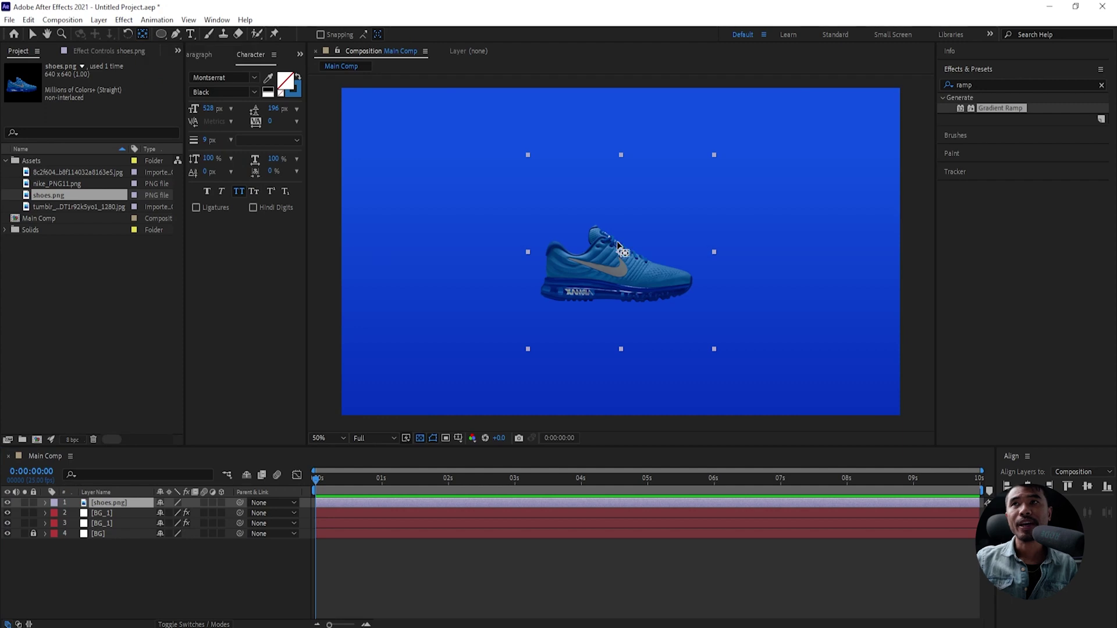
left_click_drag(621, 253, 551, 290)
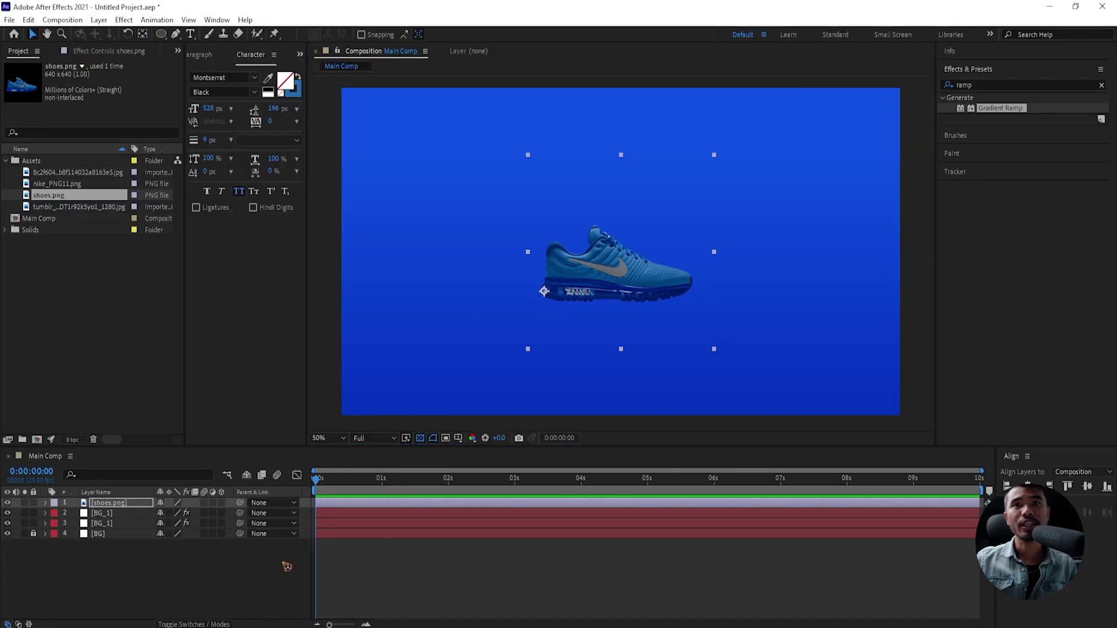
- Scale the shoe layer to 250% and move it left so the heel extends past the frame edge
key("s")
left_click(176, 513)
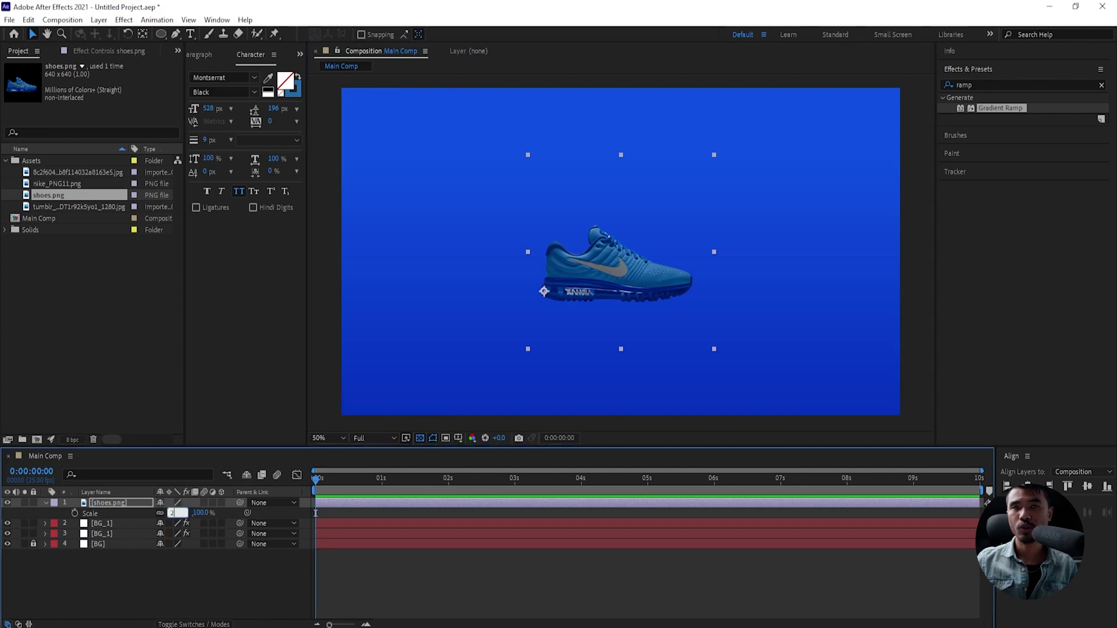
key("Return")
scroll(697, 265, "down", 2)
left_click_drag(697, 266, 559, 265)
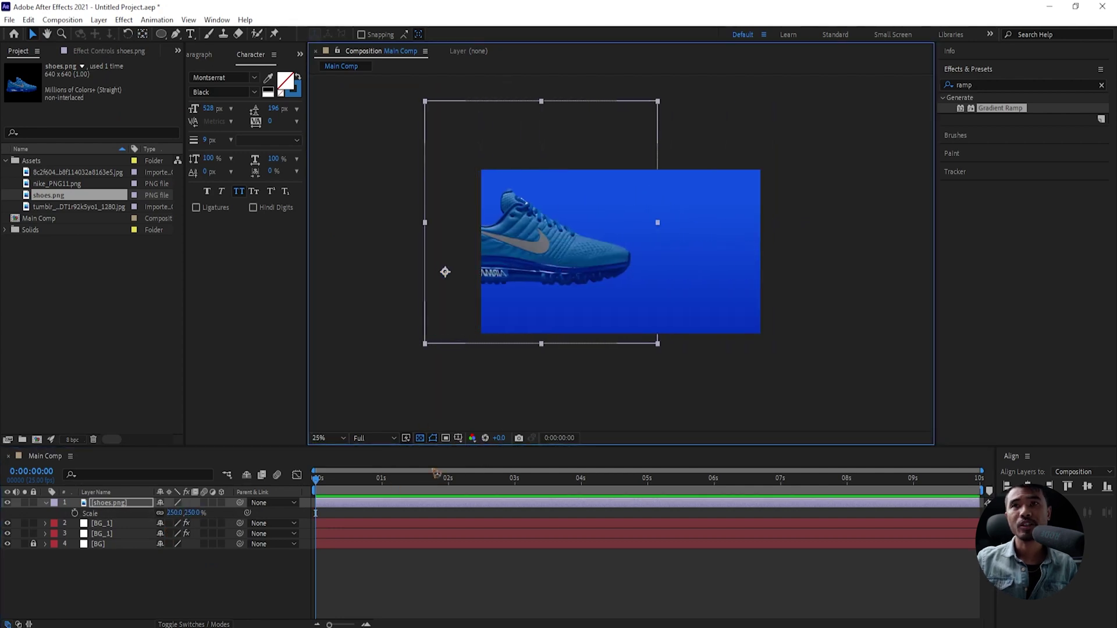
- Display the title/action safe guides and shift the shoe further left in the frame
left_click(458, 438)
left_click(495, 451)
key("period")
left_click_drag(569, 291, 525, 290)
- Set the shoe layer's scale to 230%
left_click(175, 513)
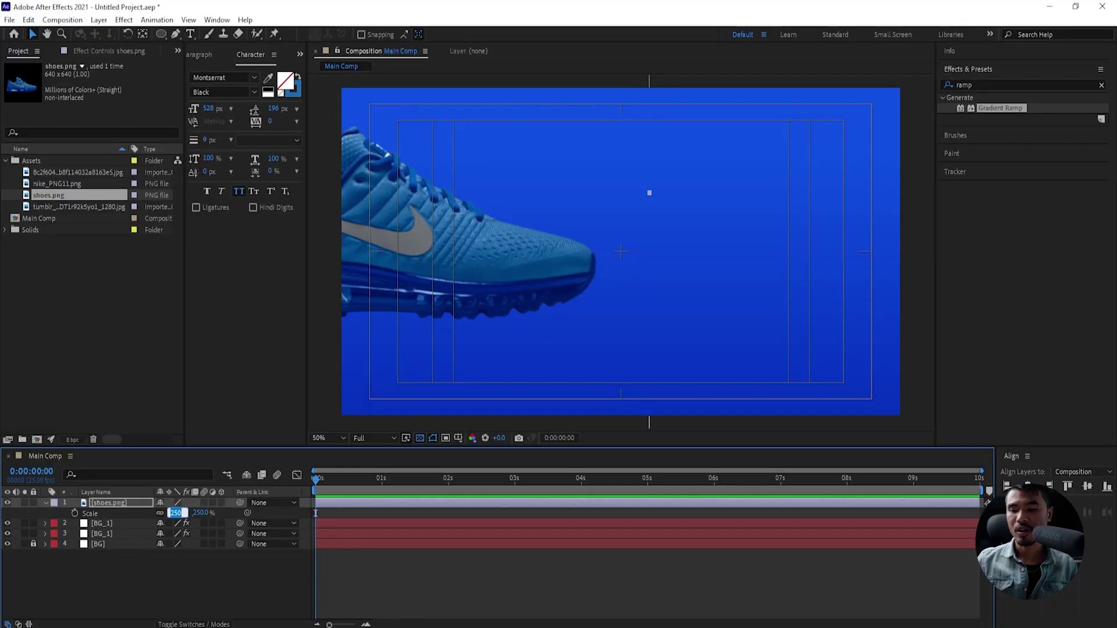
type("23")
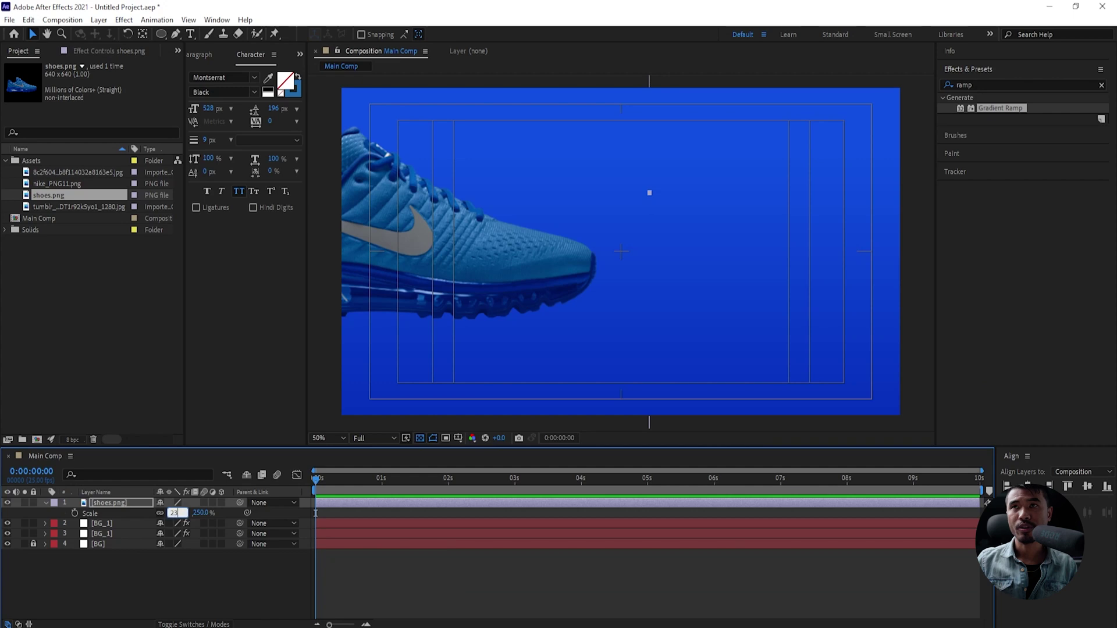
type("0")
key("Return")
key("comma")
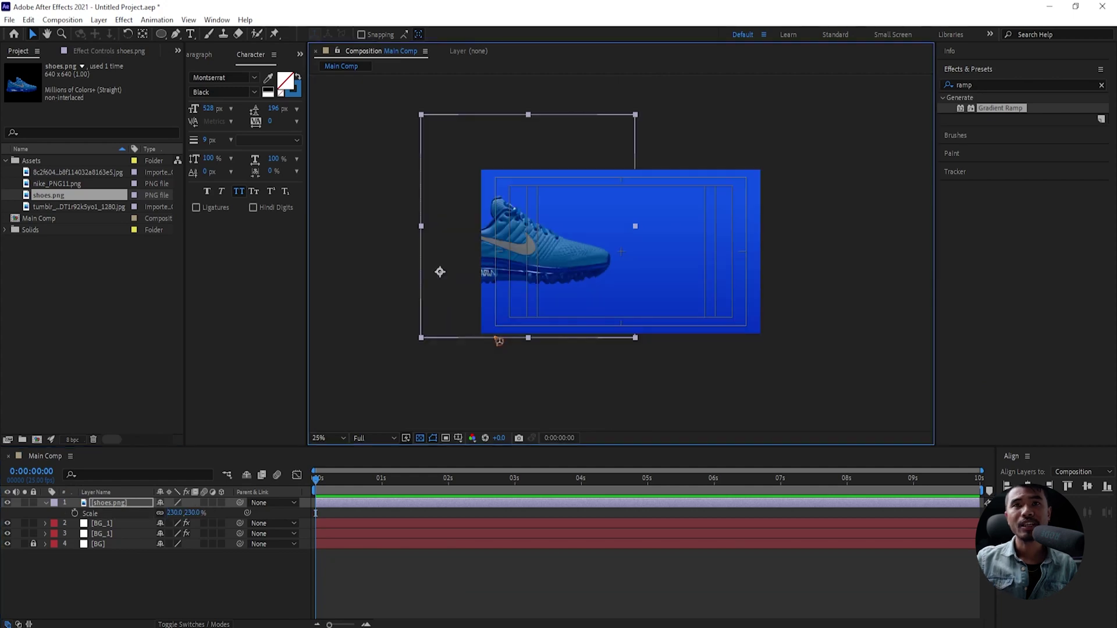
- Hide the blue BG_1 layer and draw a straight vertical line with the Pen tool, from above to below the frame over the shoe
left_click(47, 503)
left_click(142, 559)
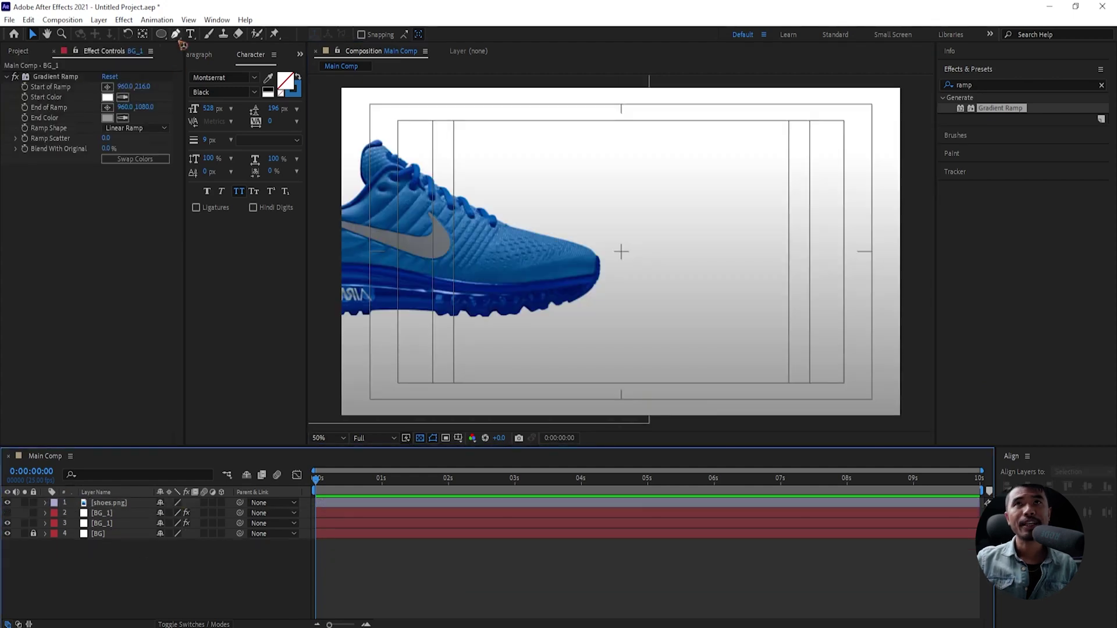
left_click(176, 34)
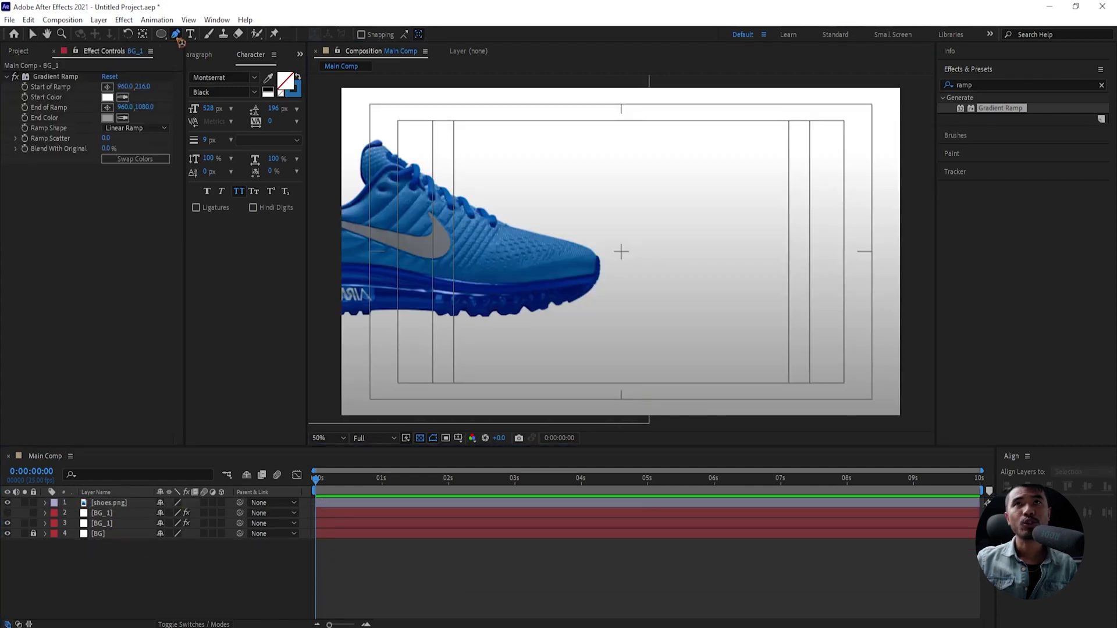
left_click(407, 34)
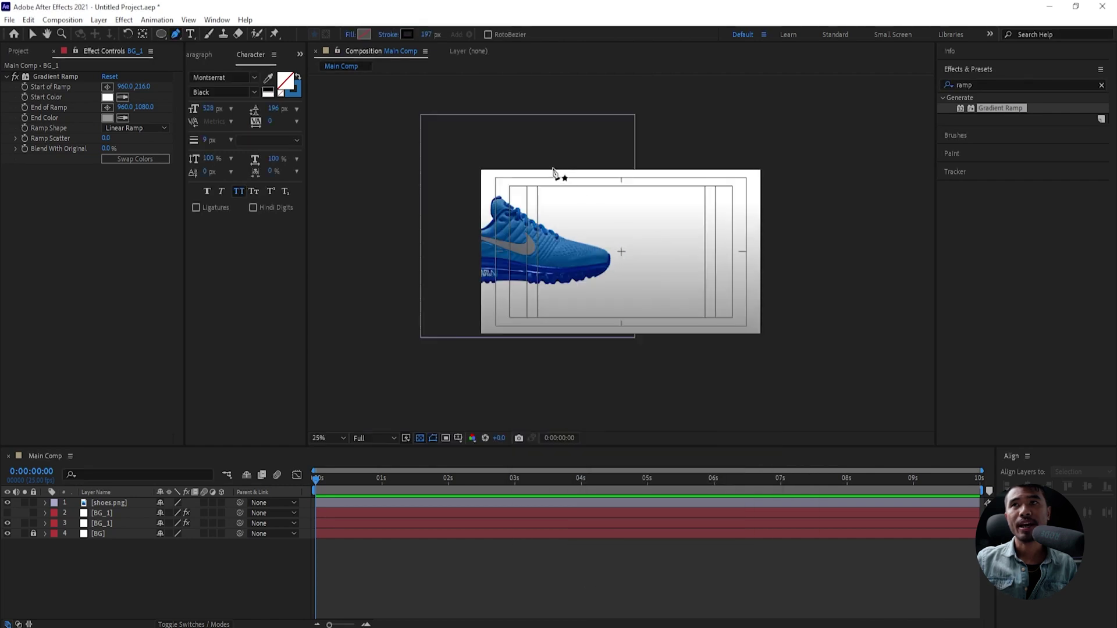
left_click(554, 167)
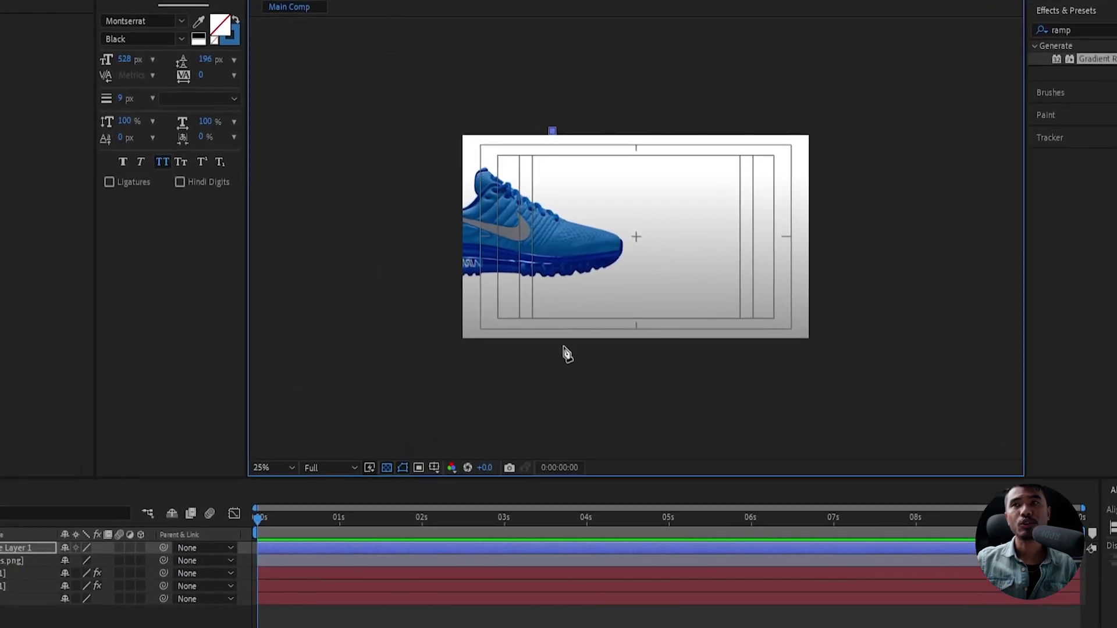
left_click(562, 351, "shift")
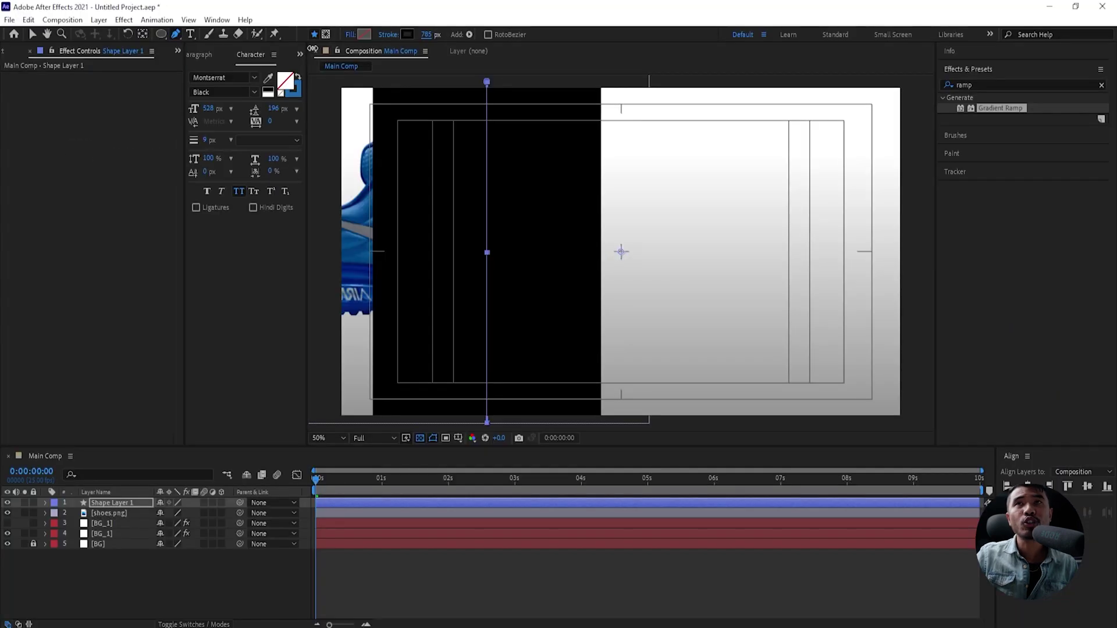
- Set the line's stroke width to 1013 px and shift the shape left so its edge meets the frame's center
left_click_drag(312, 48, 459, 62)
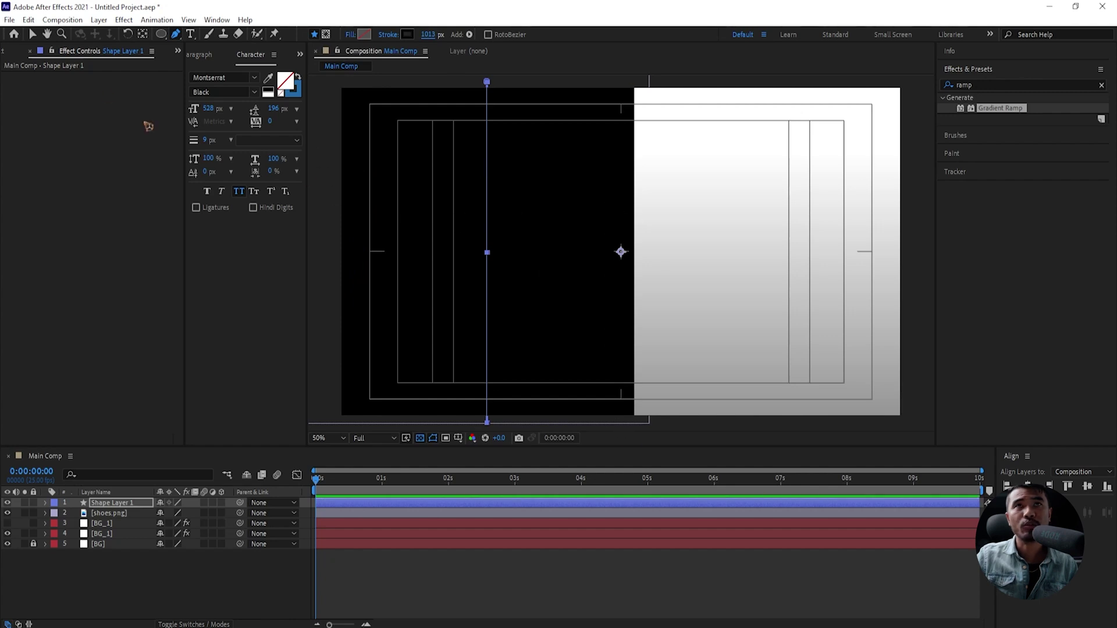
left_click(32, 33)
left_click(123, 513)
left_click(121, 502)
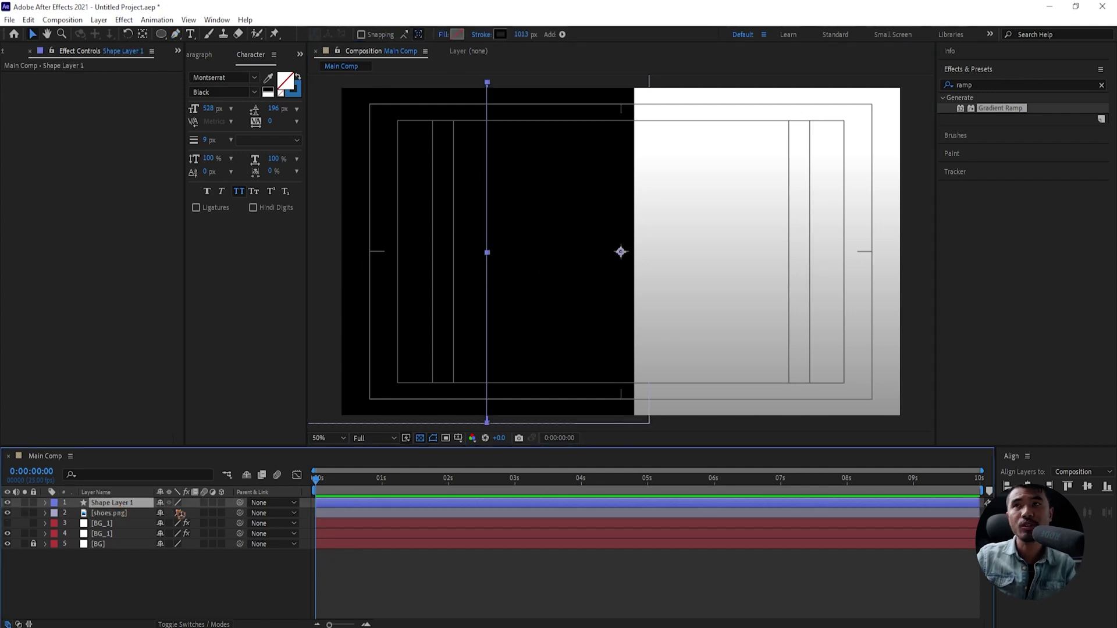
left_click_drag(621, 251, 617, 251)
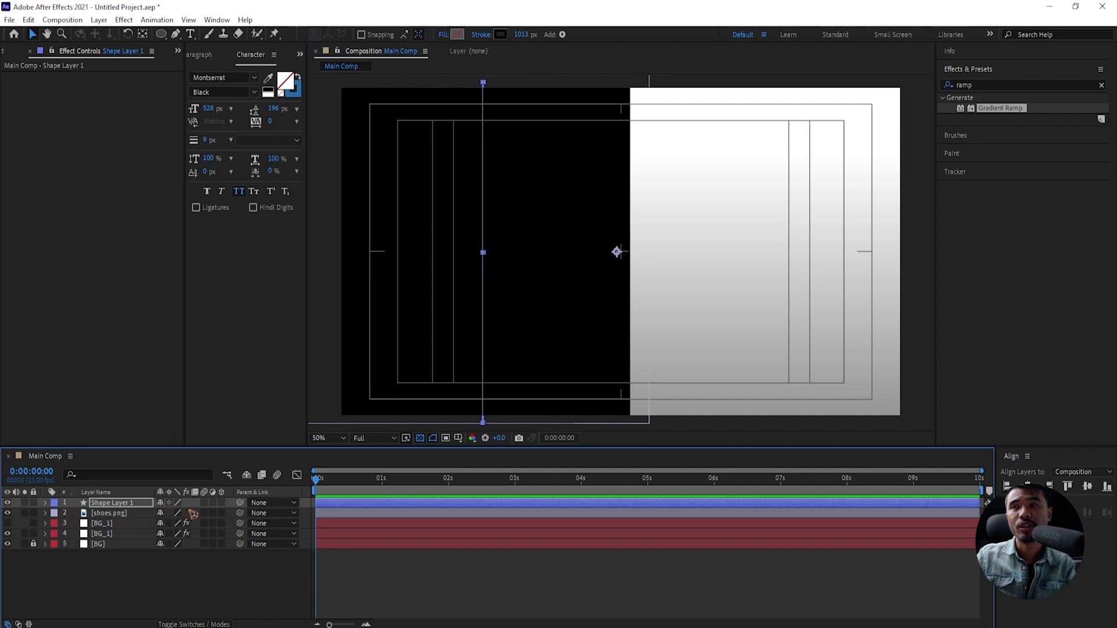
scroll(630, 252, "up", 7)
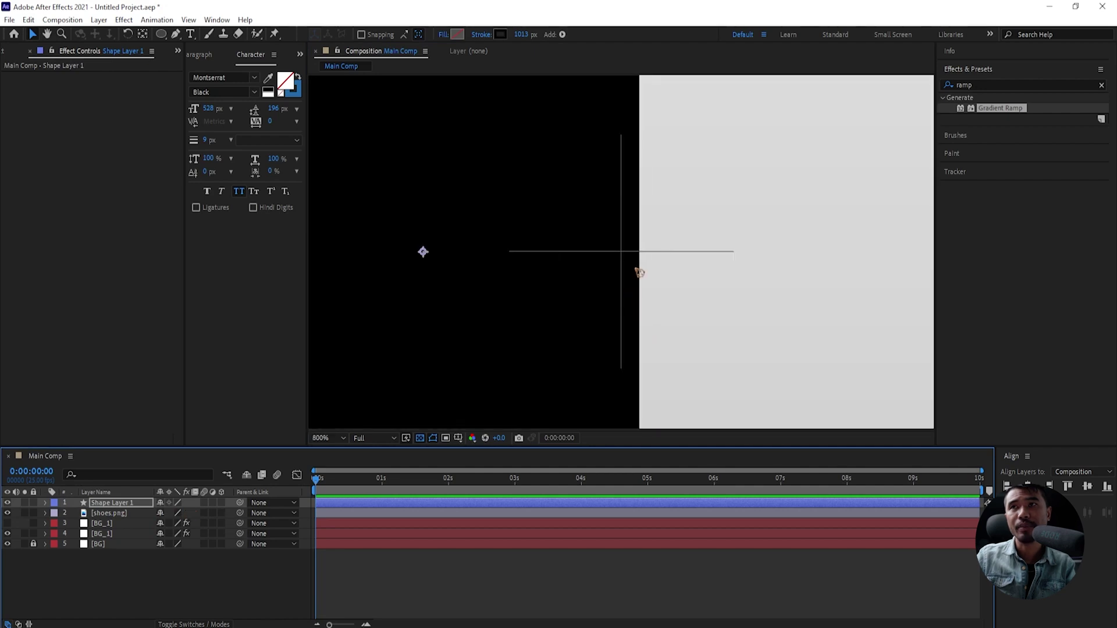
scroll(636, 291, "down", 7)
left_click_drag(552, 335, 616, 309)
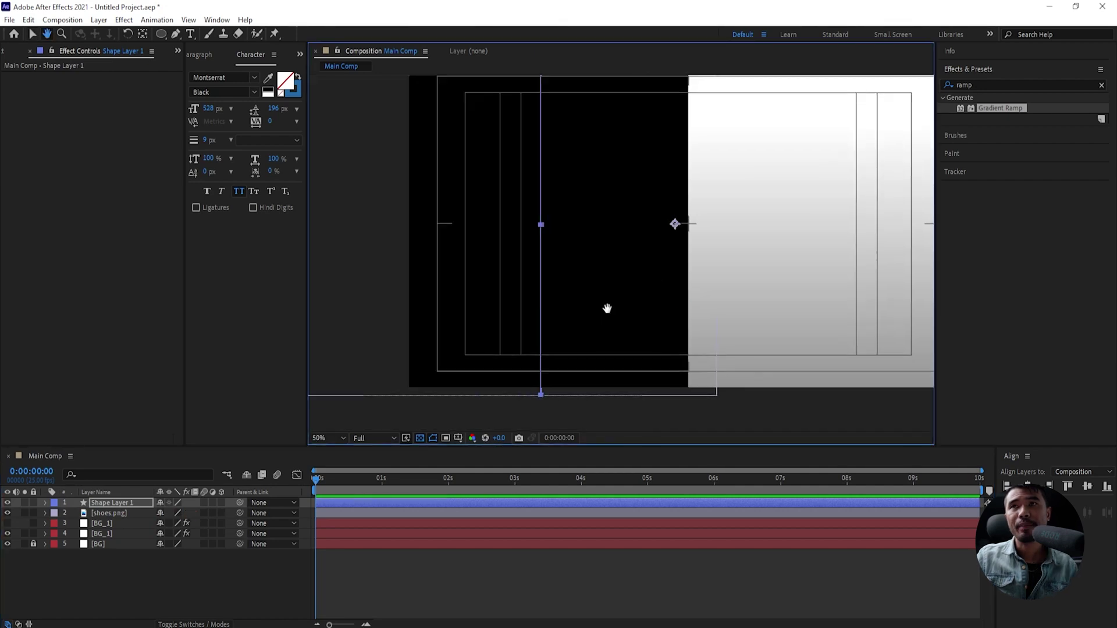
- Animate Shape Layer 1's path to grow downward from above the frame, with keyframes at 0 and 2 seconds, and preview it
left_click(45, 503)
left_click(55, 514)
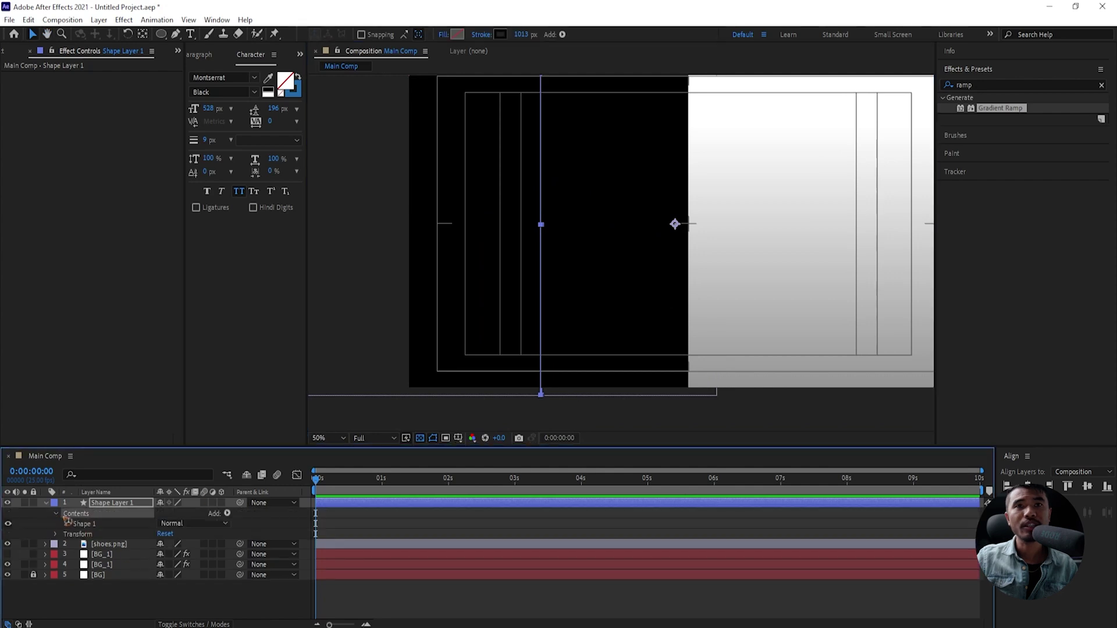
left_click(66, 525)
left_click(74, 534)
left_click_drag(317, 480, 448, 503)
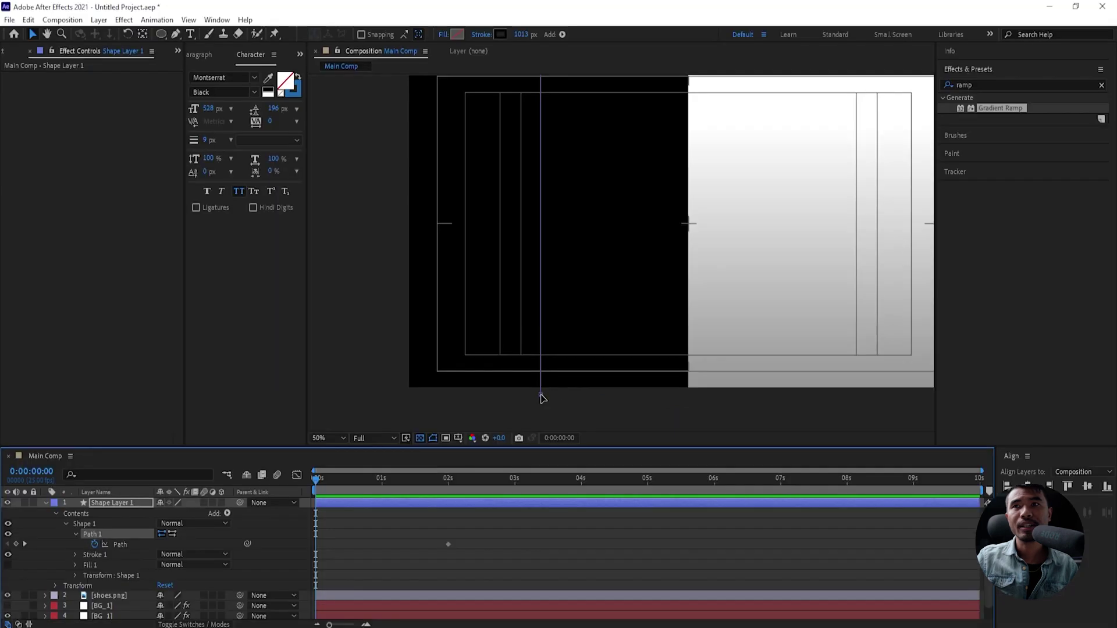
left_click(810, 305)
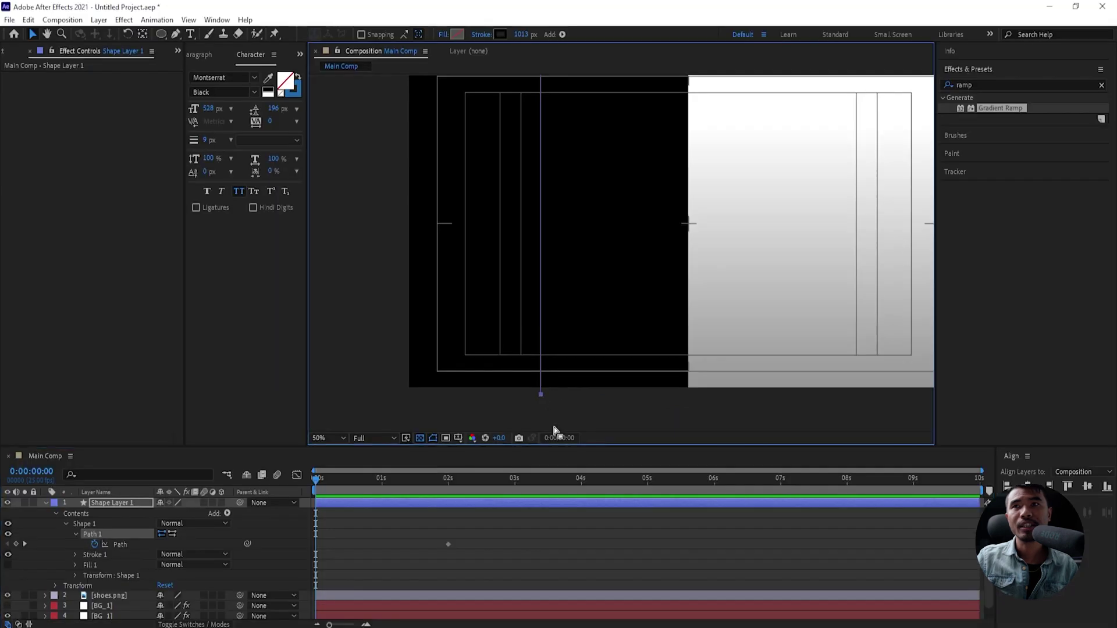
scroll(867, 291, "down", 1)
key("space")
key("space")
- Apply Easy Ease to both path keyframes and reshape the speed graph for a fast start and a long, slow finish
left_click_drag(564, 532, 298, 576)
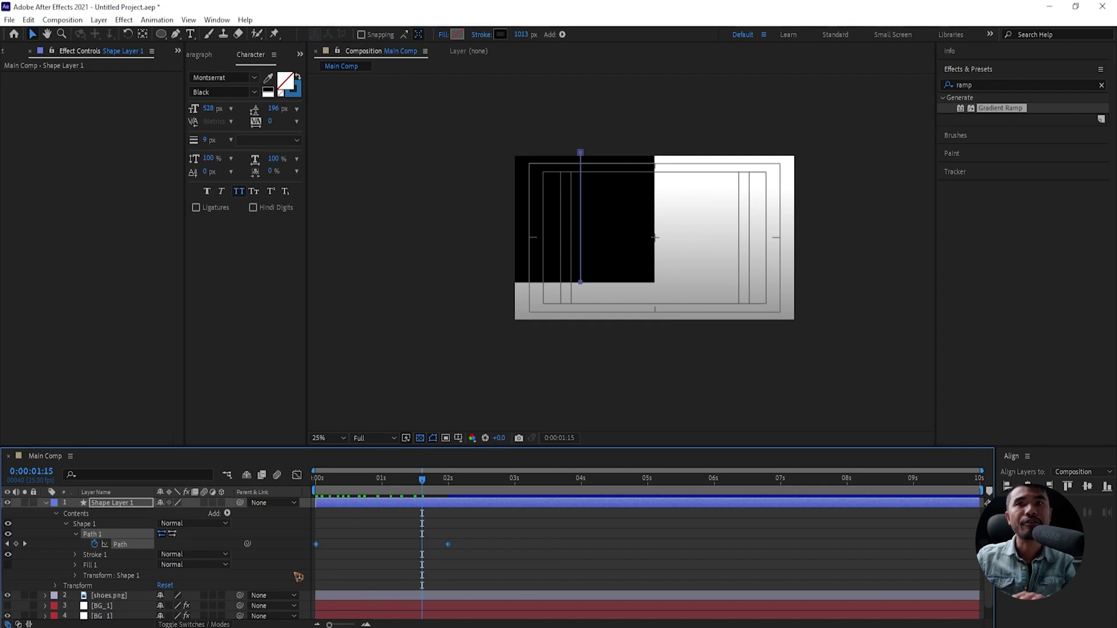
key("F9")
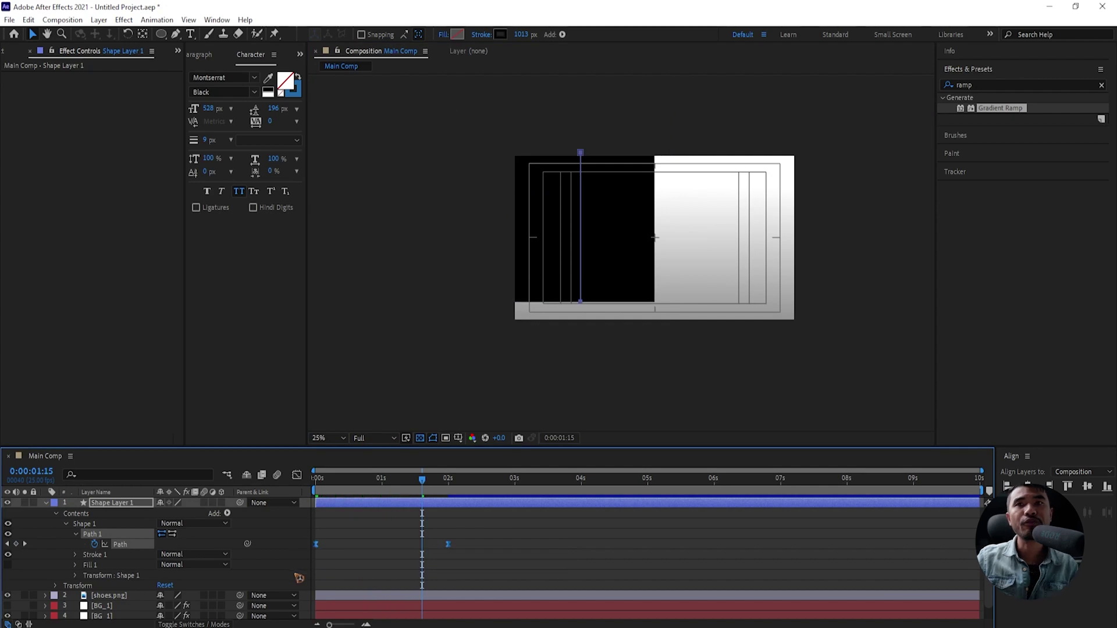
left_click(297, 475)
left_click(442, 585)
left_click_drag(426, 590, 415, 591)
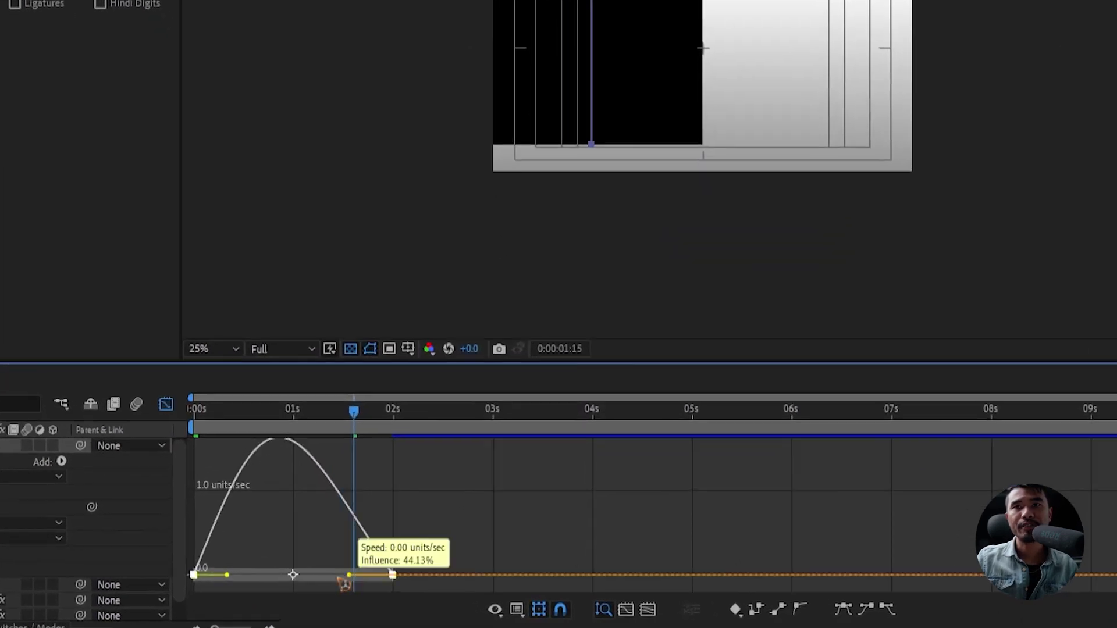
left_click_drag(343, 584, 269, 584)
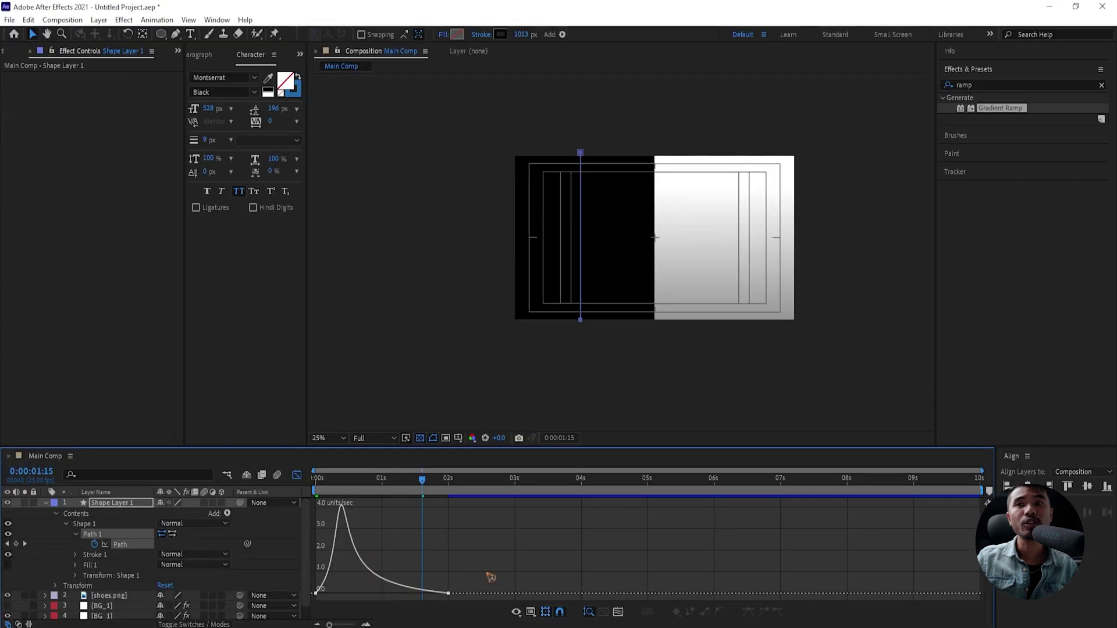
left_click_drag(504, 547, 187, 599)
left_click(531, 611)
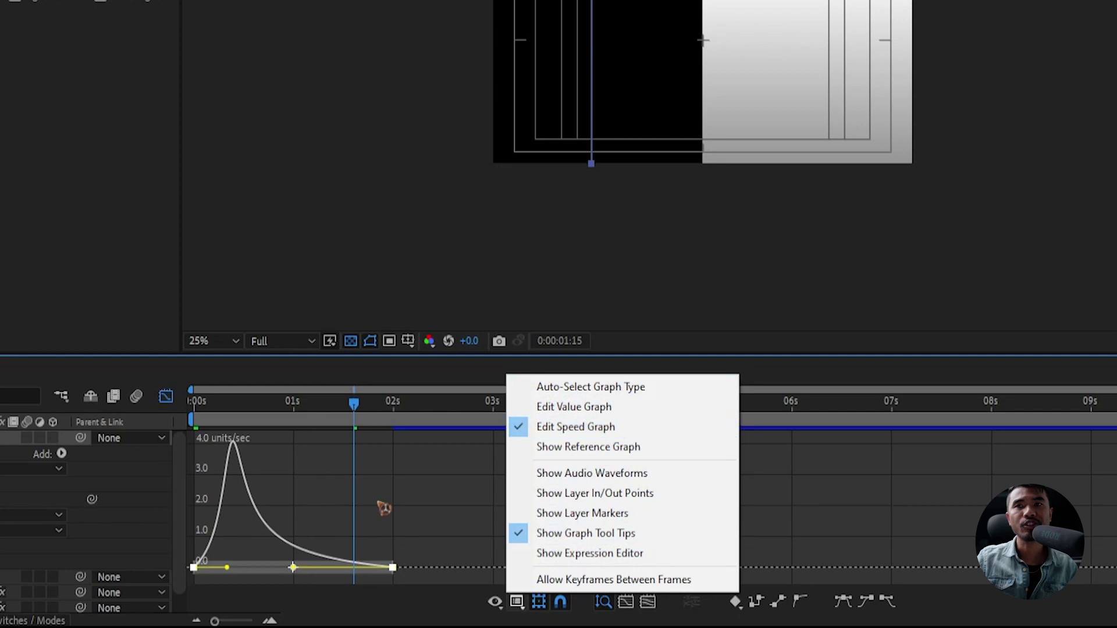
left_click(388, 549)
left_click_drag(488, 538, 192, 598)
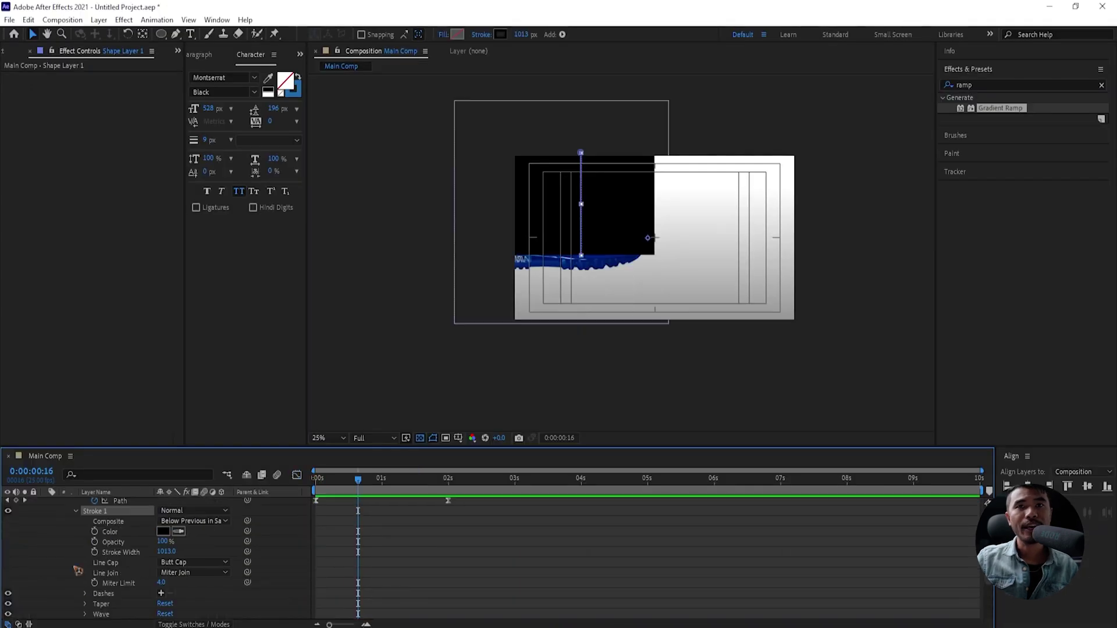
- Set the stroke's line cap to Round Cap and raise the path's starting point so the cap begins above the frame
left_click(194, 562)
left_click(208, 589)
key("Home")
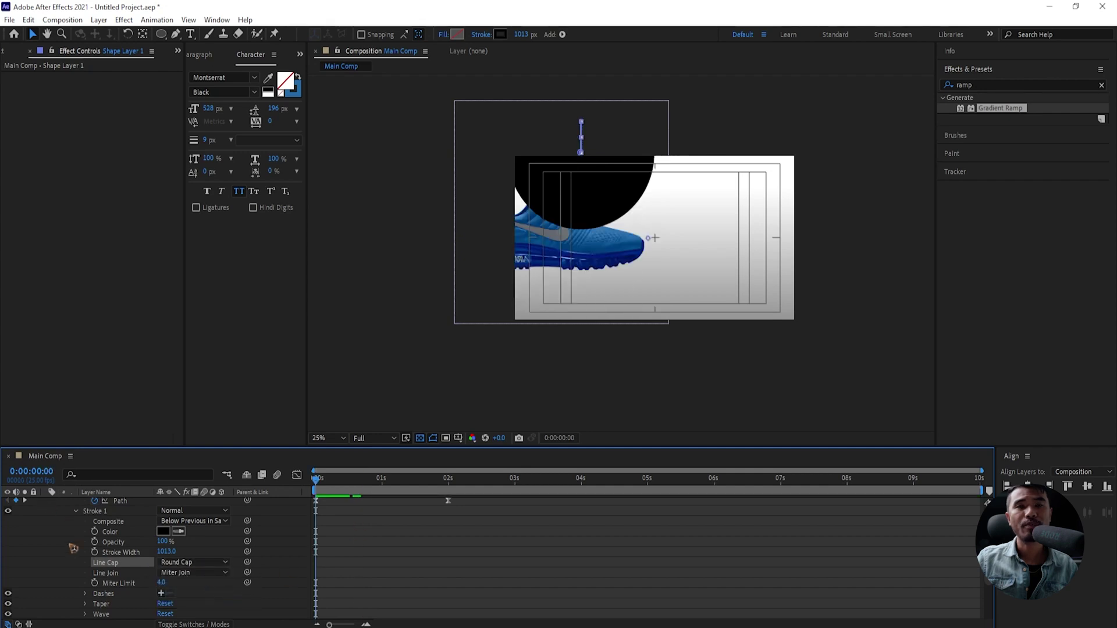
scroll(73, 549, "up", 2)
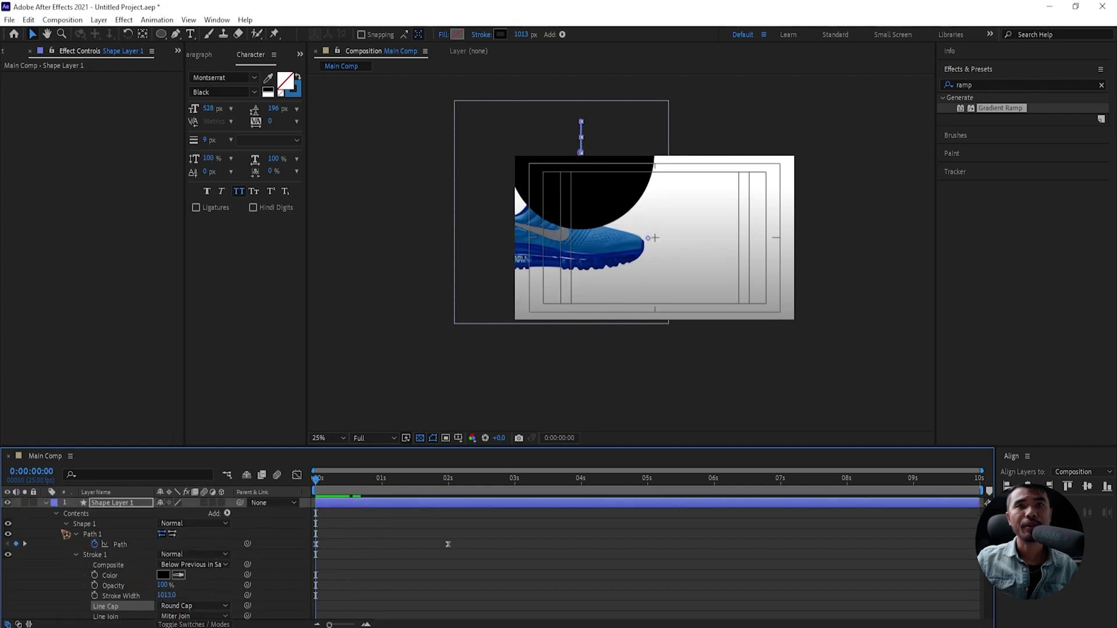
left_click(352, 539)
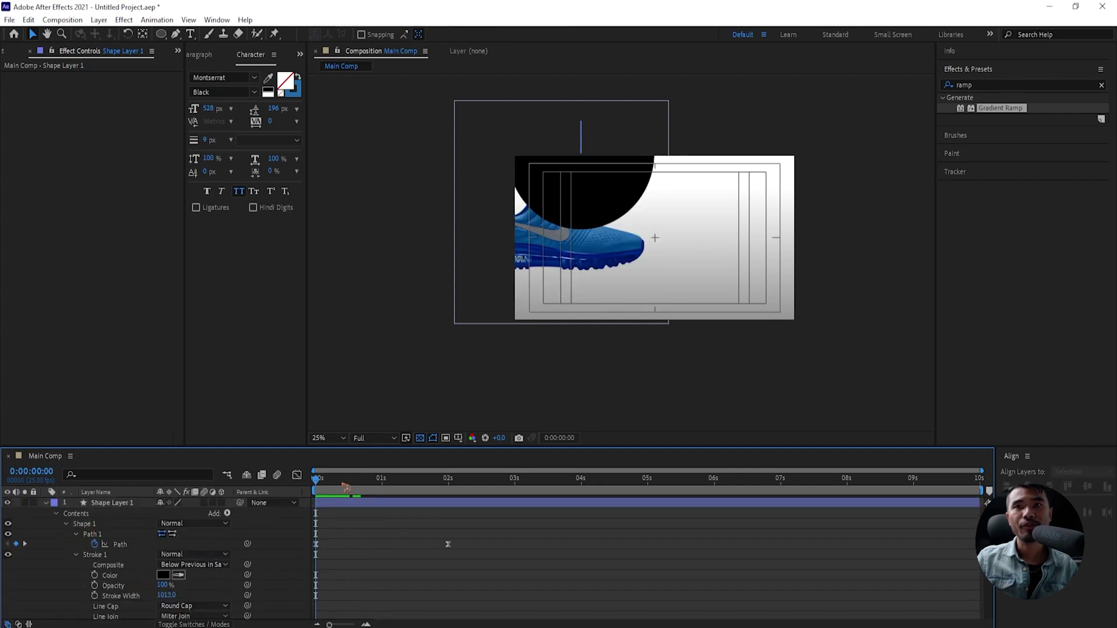
left_click(121, 543)
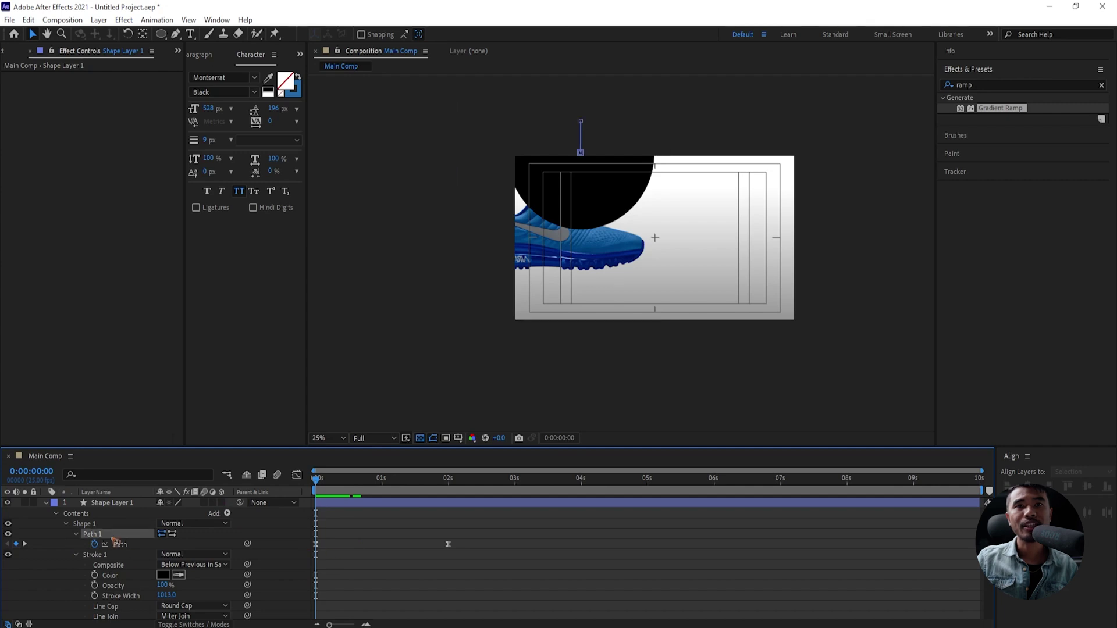
left_click(581, 153)
mouse_move(581, 155)
left_mouse_down()
mouse_move(580, 87)
mouse_move(569, 192)
mouse_move(566, 149)
left_mouse_up()
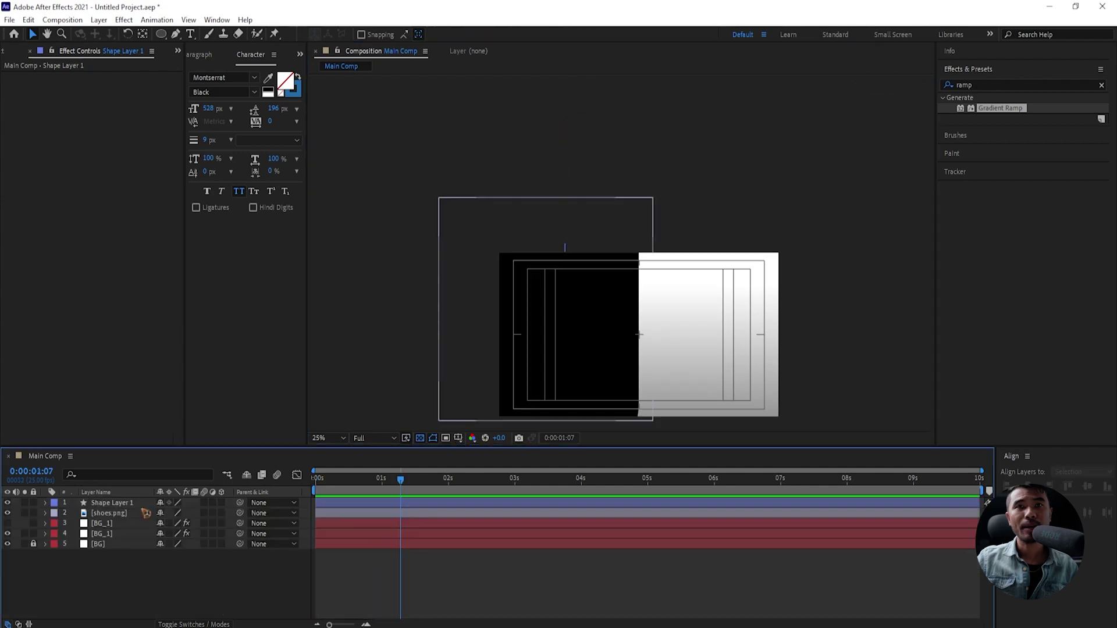
- Duplicate Shape Layer 1 and flip the copy vertically
left_click(146, 503)
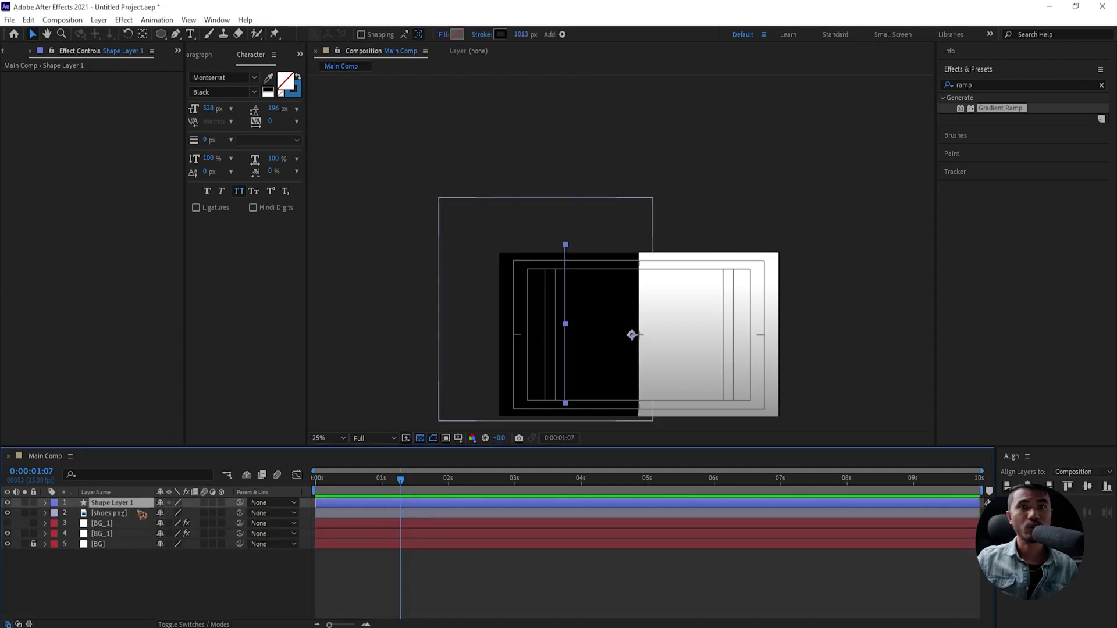
key("ctrl+d")
right_click(136, 503)
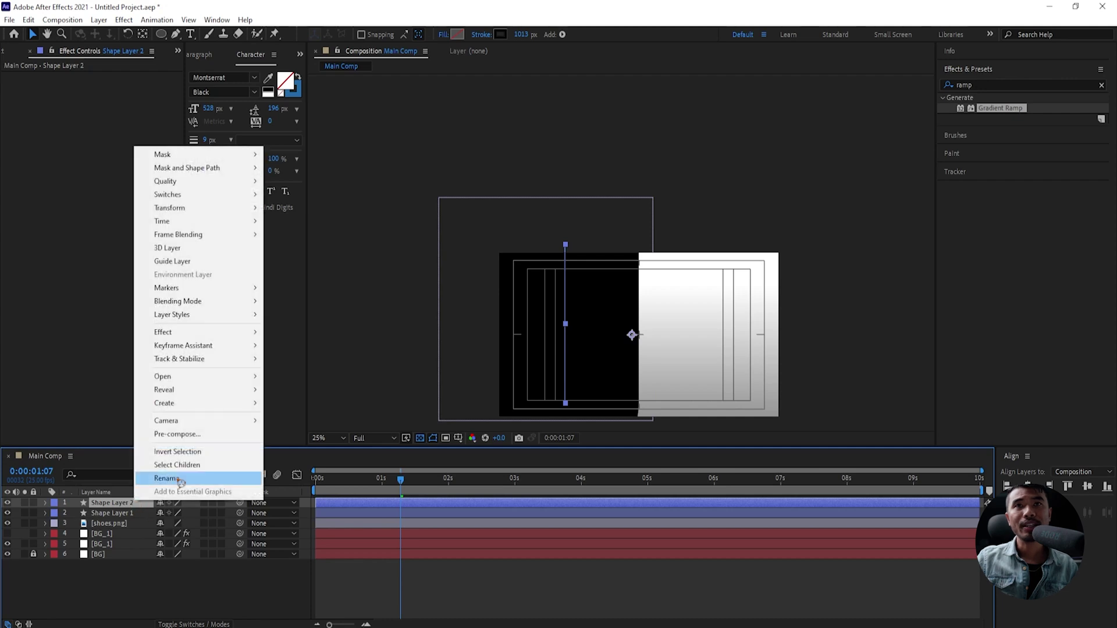
mouse_move(204, 211)
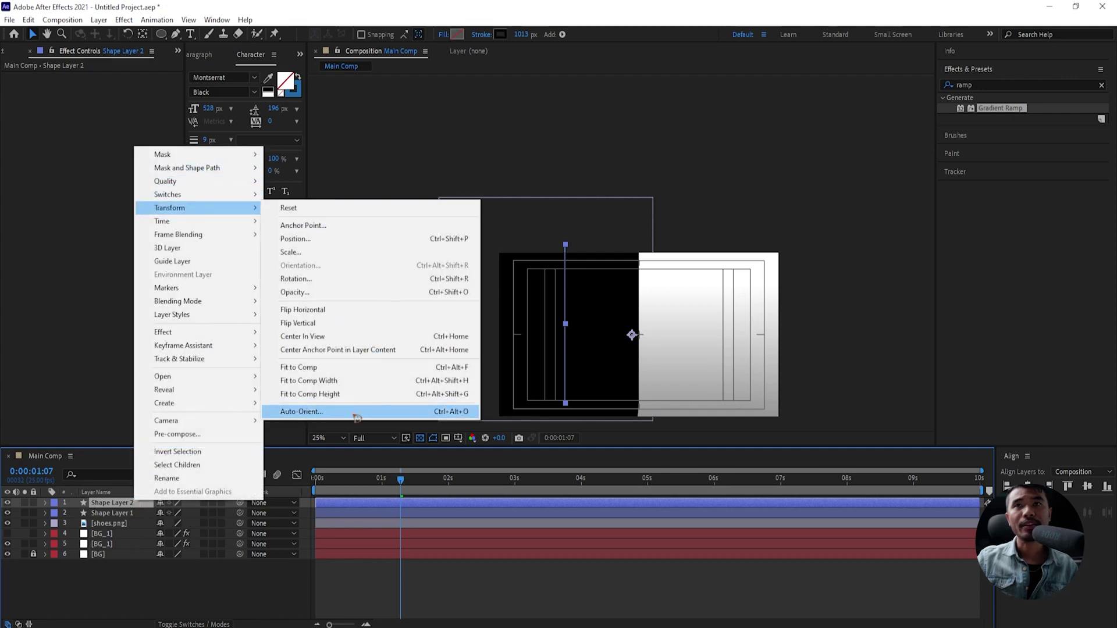
left_click(354, 325)
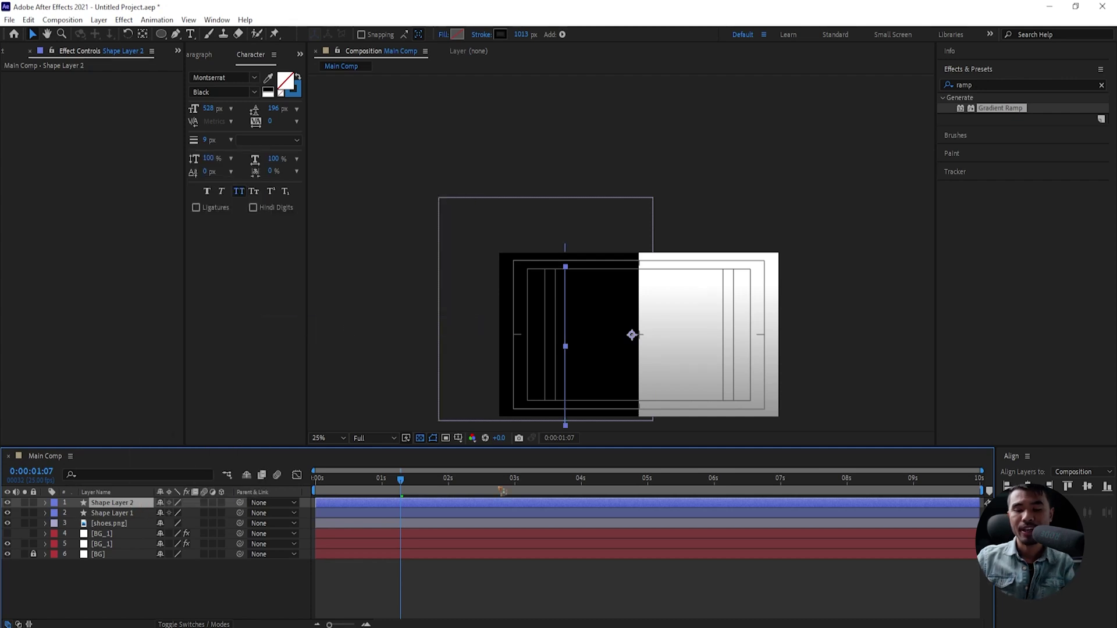
- Move the flipped copy sideways to cover the right half of the frame and preview the two opposing wipes
left_click_drag(642, 334, 781, 334)
left_click_drag(658, 367, 624, 316)
scroll(624, 317, "down", 1)
key("space")
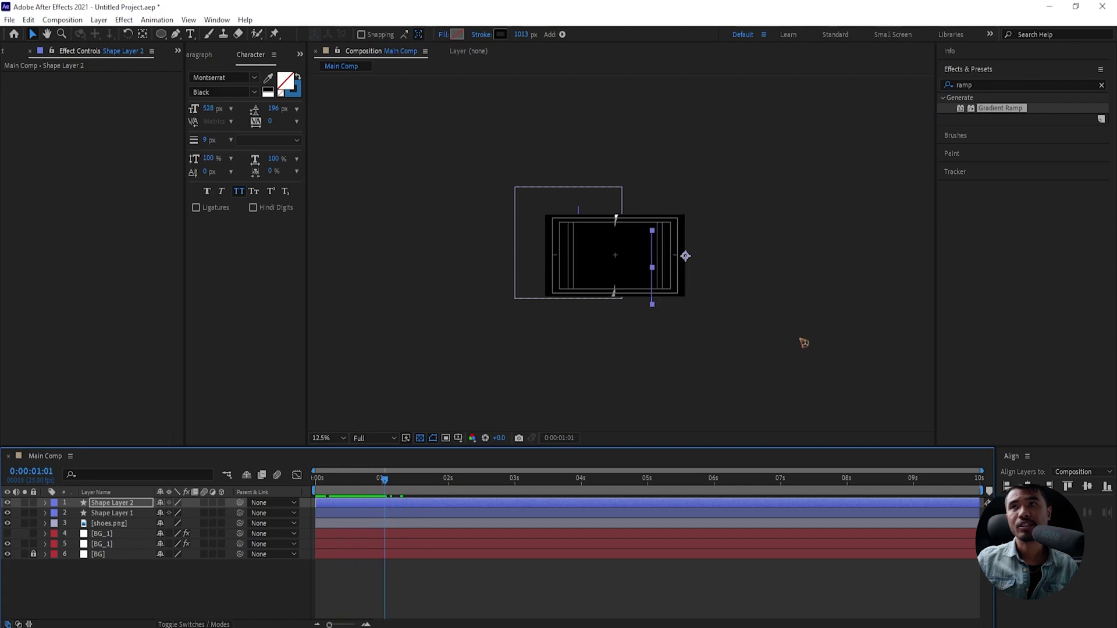
left_click(774, 362)
scroll(774, 362, "up", 2)
- Place Shape Layer 2 directly above the blue BG_1 and Shape Layer 1 above the gray BG_1, show the blue layer and hide Shape Layer 2
left_click(124, 513)
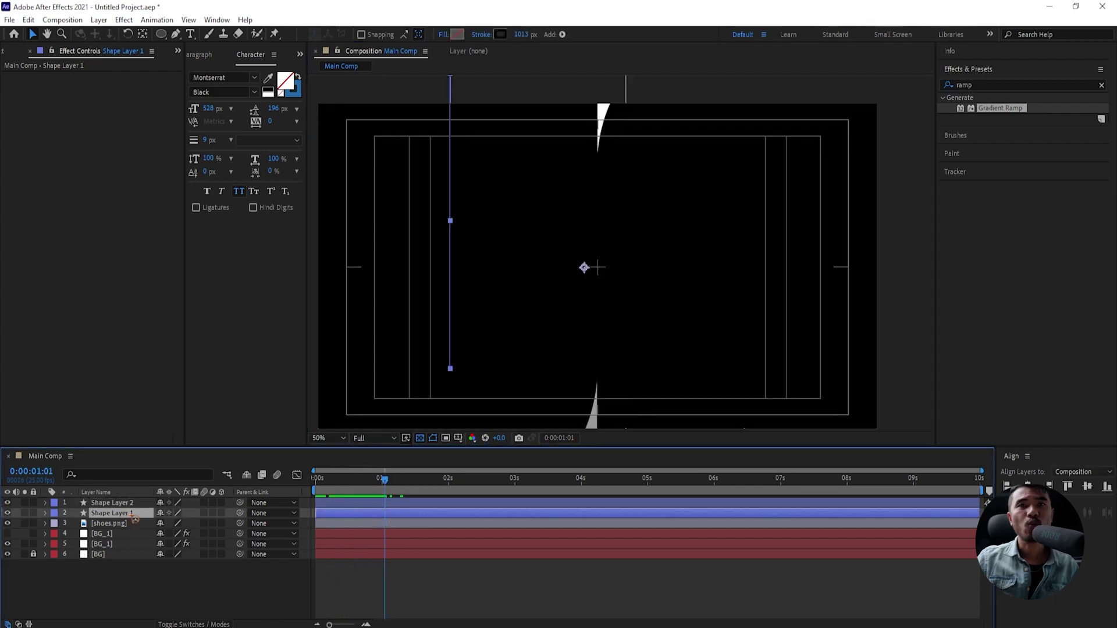
mouse_move(135, 519)
left_mouse_down()
mouse_move(137, 542)
mouse_move(138, 524)
left_mouse_up()
left_click(140, 505)
left_click(7, 513)
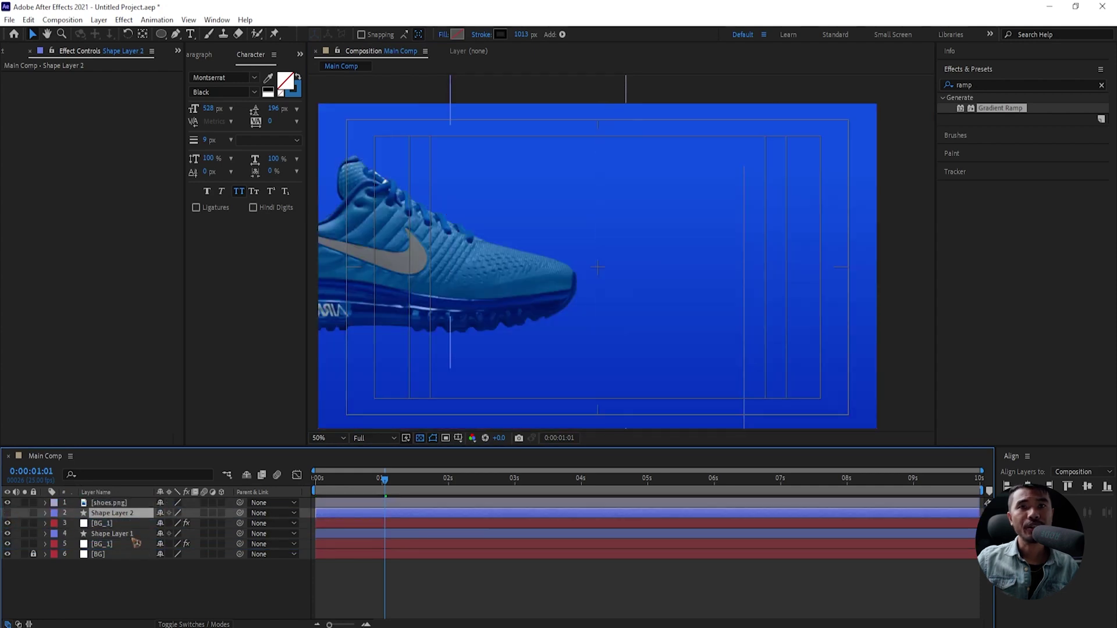
- Set the gray BG_1 layer's track matte to Alpha Matte "Shape Layer 1"
left_click(124, 545)
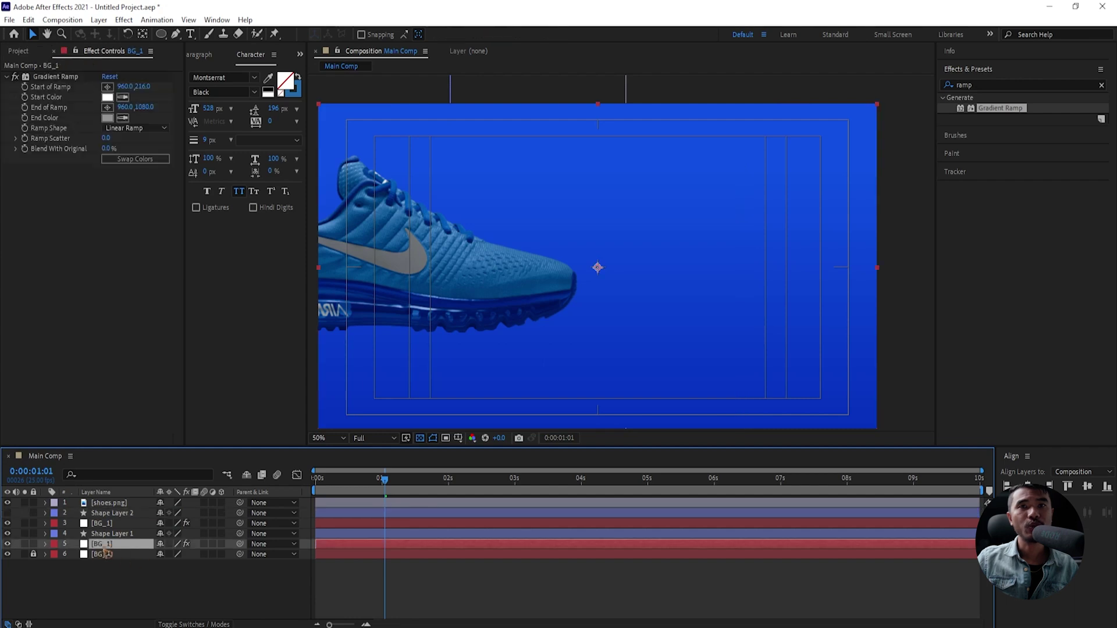
key("F4")
left_click(229, 544)
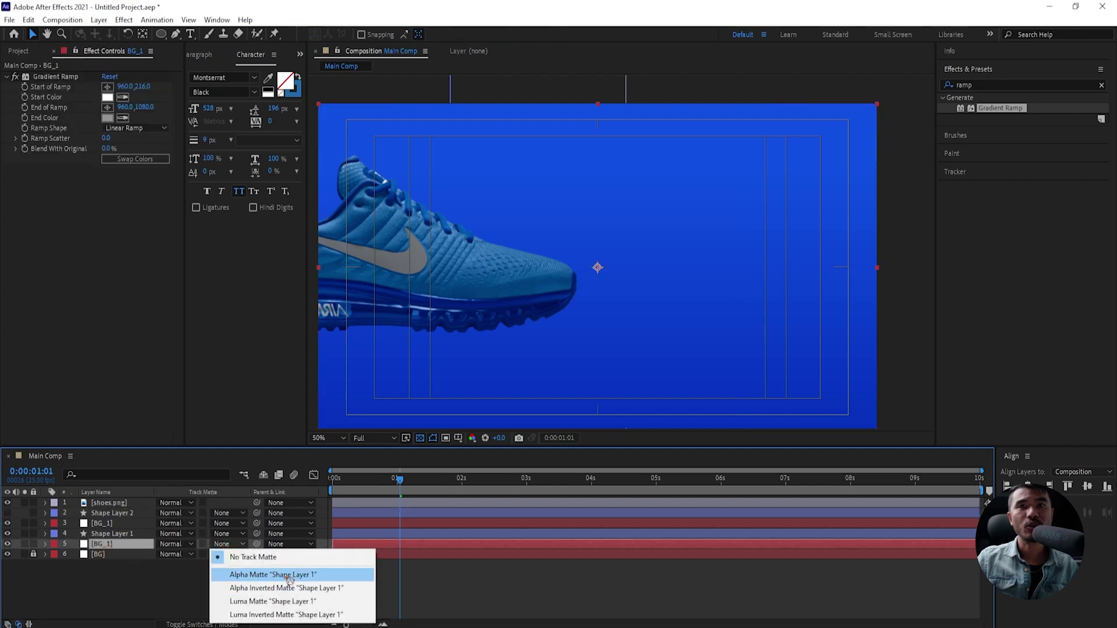
left_click(289, 576)
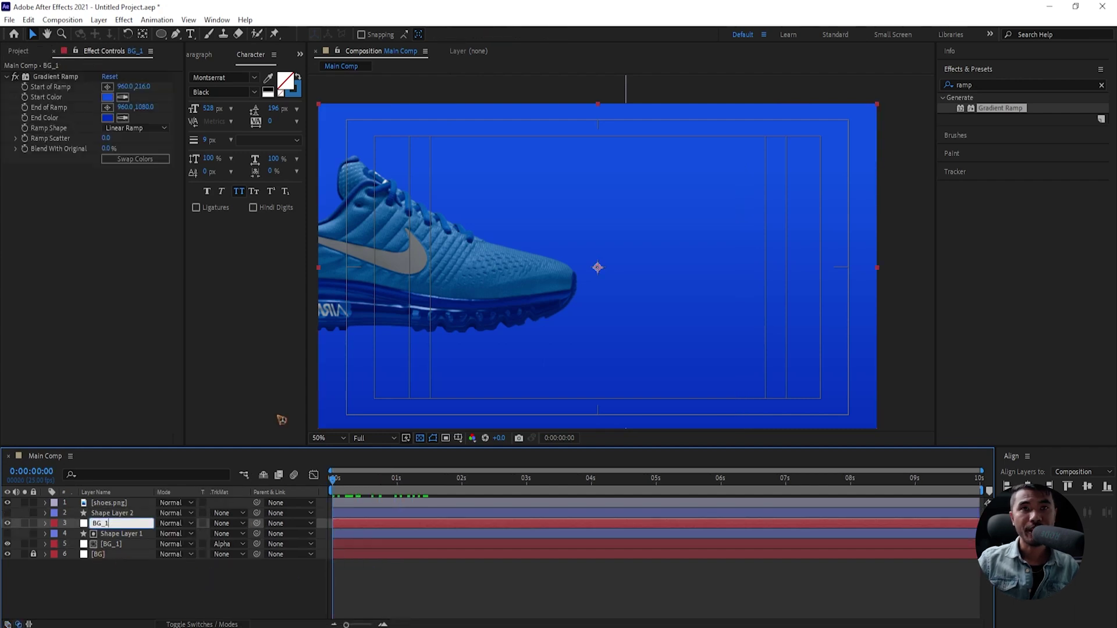
- Rename the blue BG_1 layer to BG_2 and set its track matte to Alpha Matte "Shape Layer 2"
type("BG_")
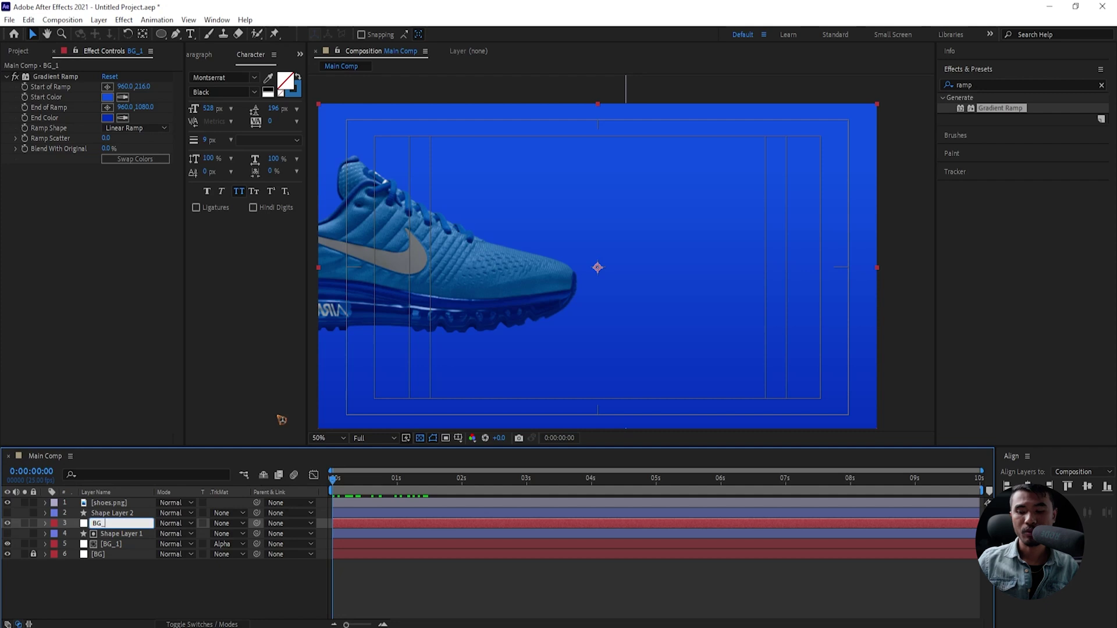
type("2")
key("Return")
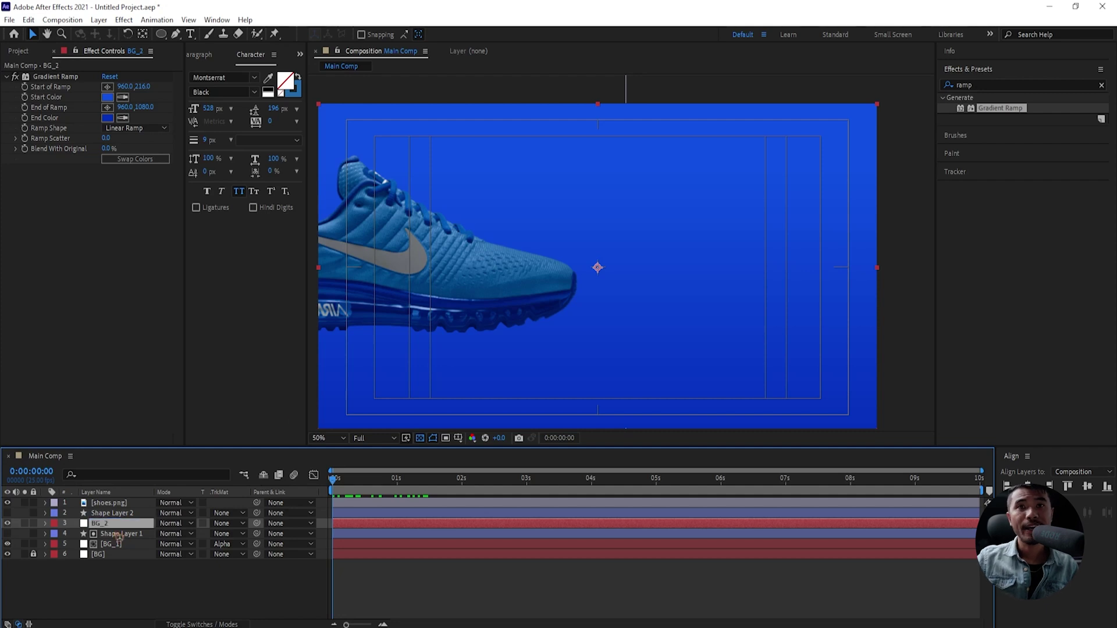
left_click(227, 523)
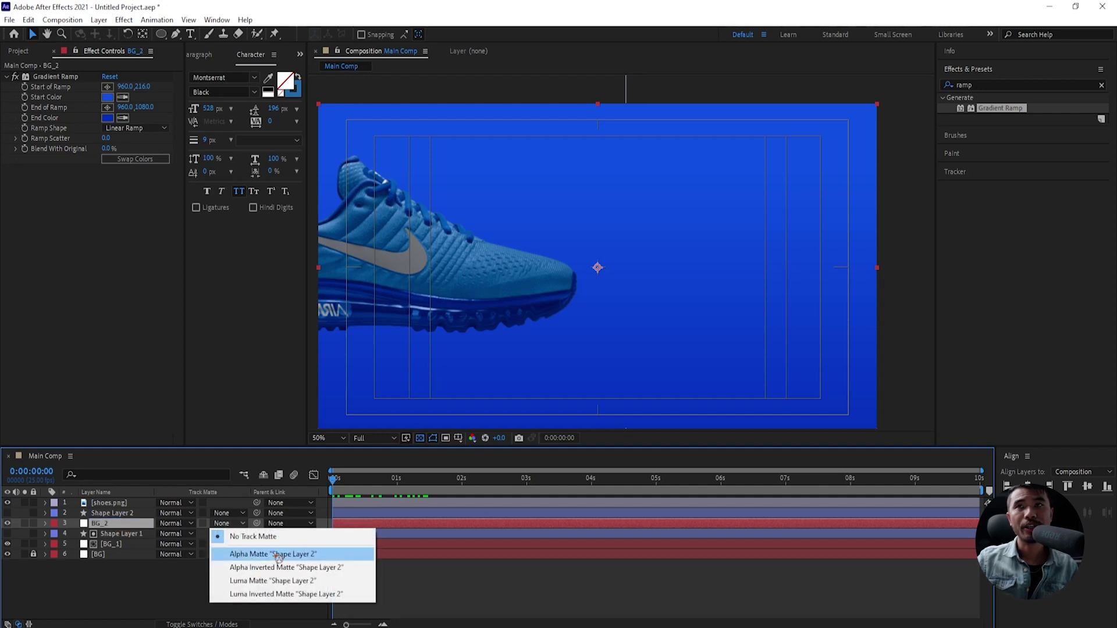
left_click(278, 555)
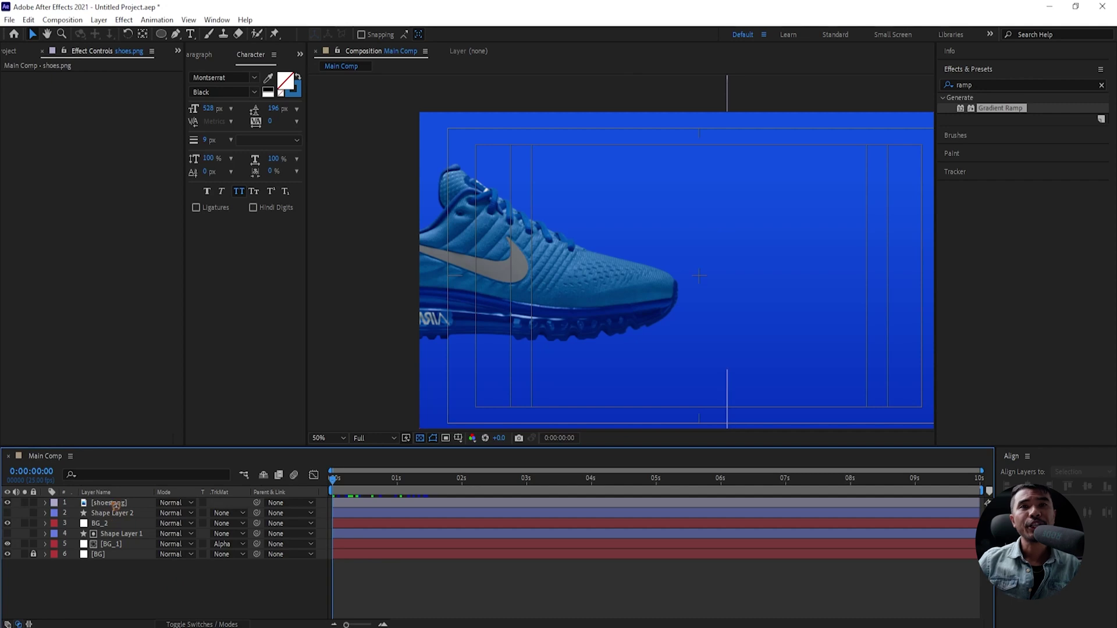
- Keyframe the shoes.png layer's position and rotation at 2 seconds, with the rotation at 15° and the shoe raised to position -286, 550
left_click(119, 504)
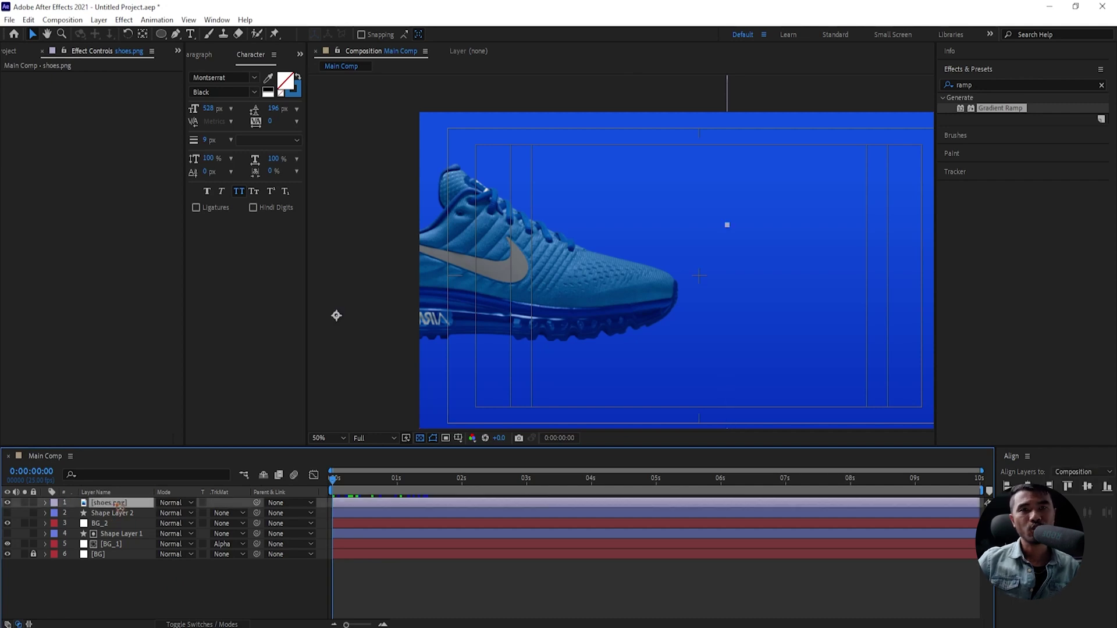
key("p")
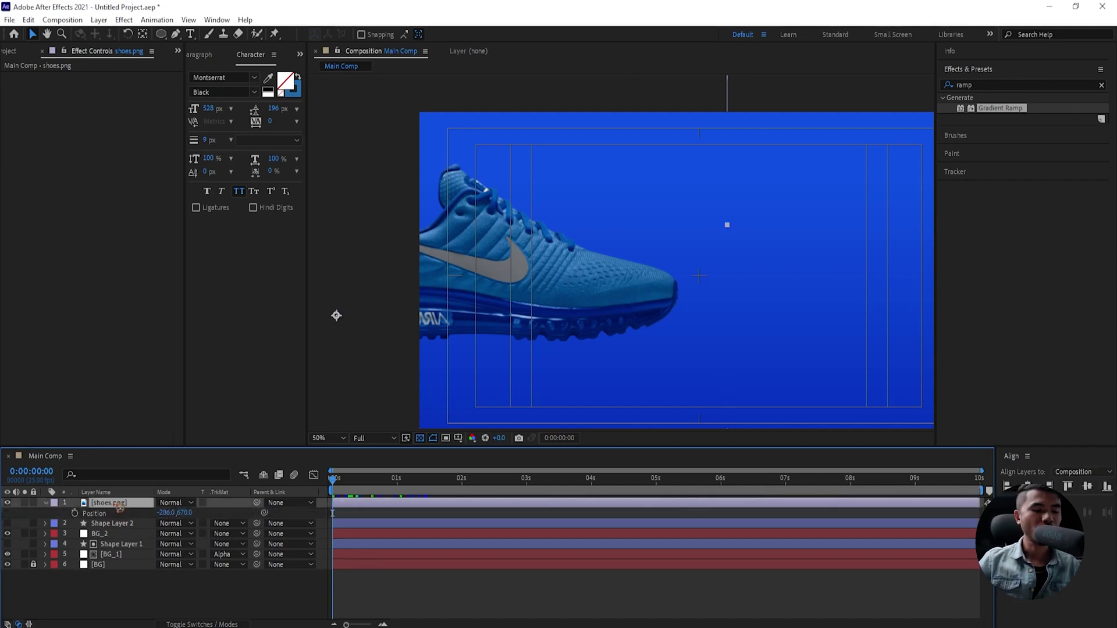
key("shift+r")
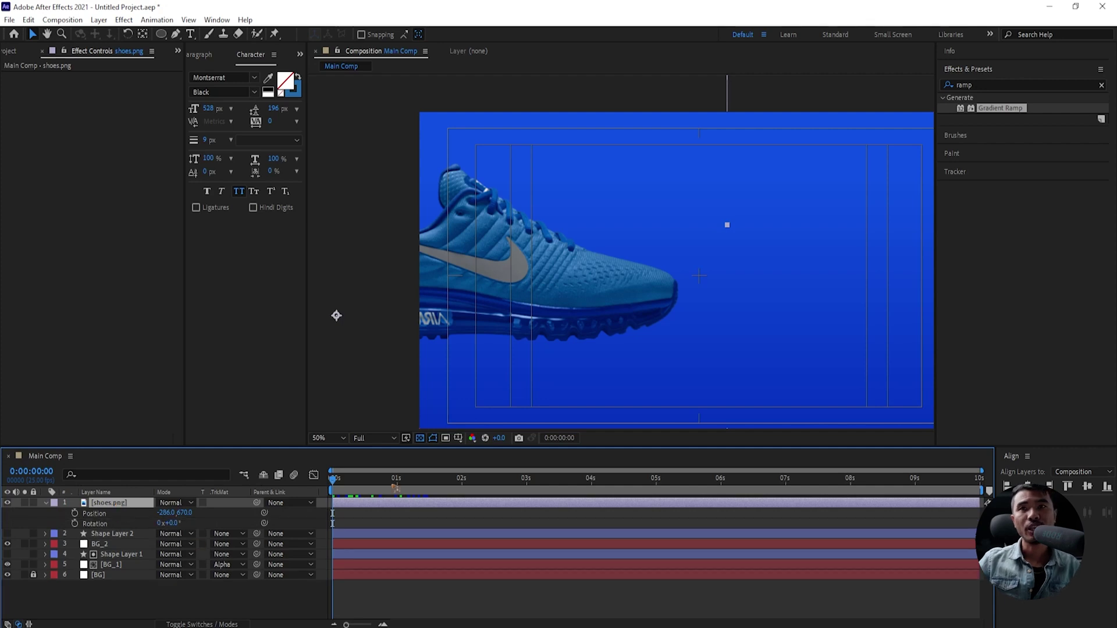
left_click_drag(342, 482, 464, 508)
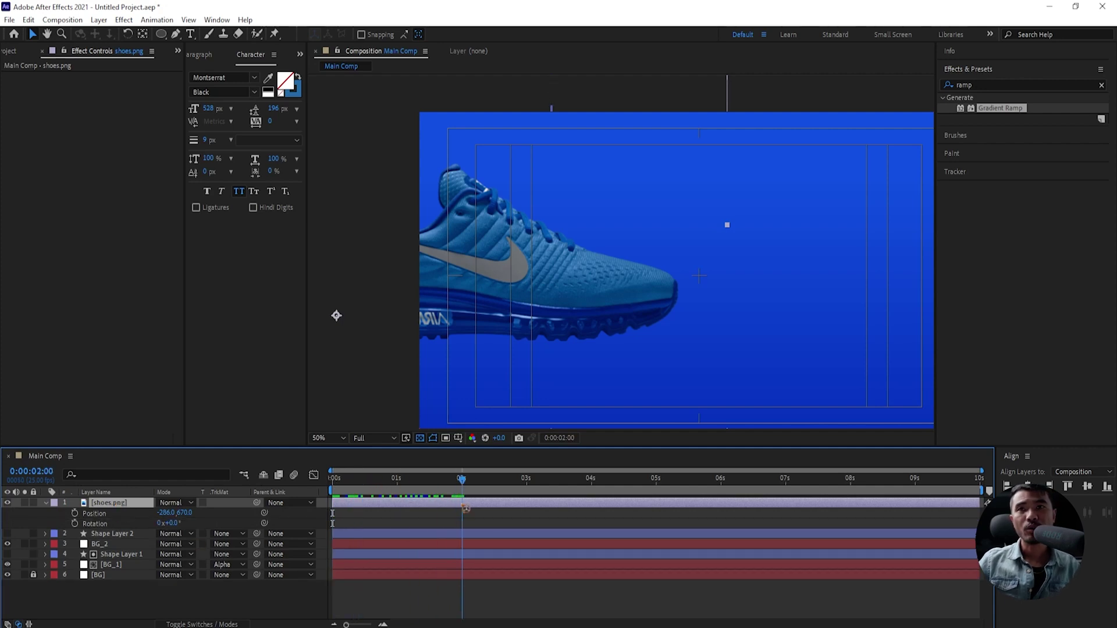
left_click(75, 514)
left_click(75, 524)
left_click(174, 524)
type("15")
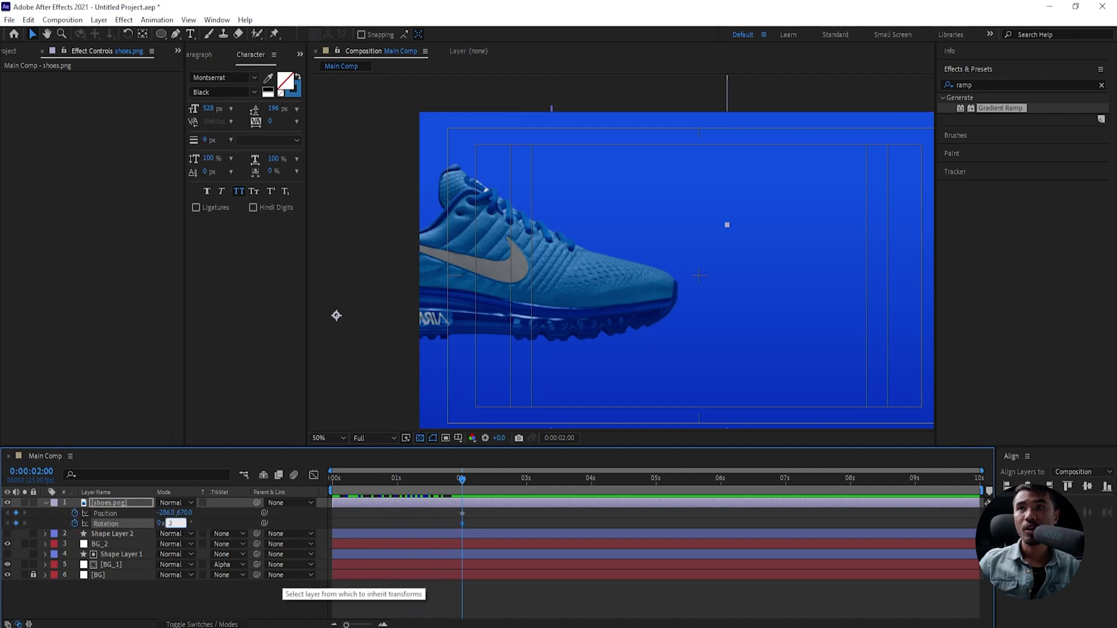
key("Return")
left_click_drag(609, 312, 609, 295)
- At 0 seconds, set the shoe's position to -286, -105 and its rotation to -20°, and apply Easy Ease to all four keyframes
left_click_drag(461, 483, 325, 509)
left_click_drag(184, 513, 161, 528)
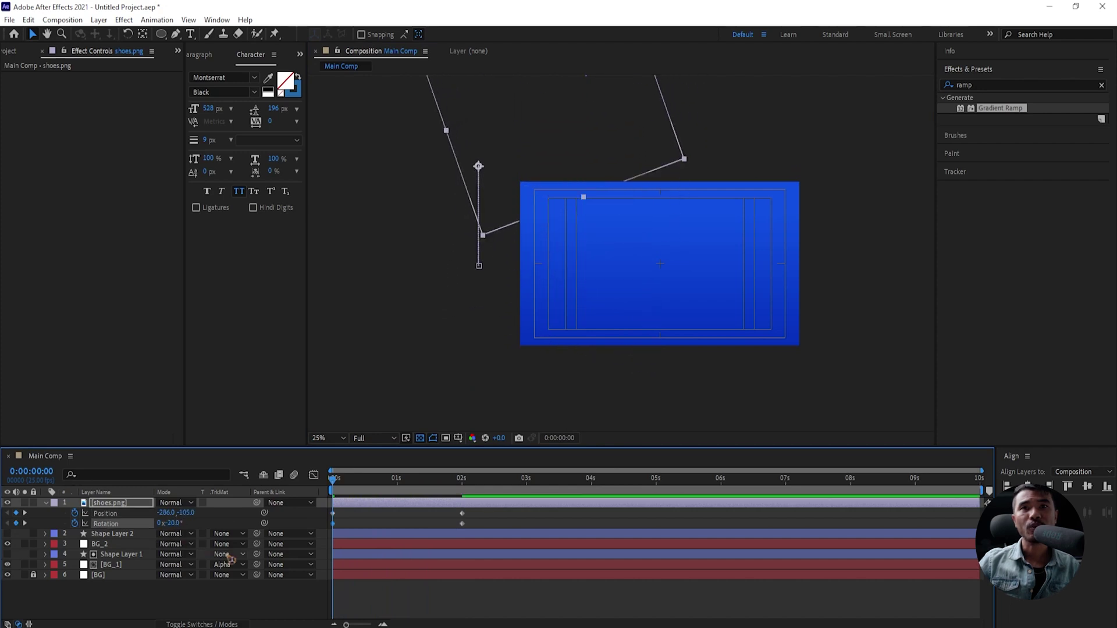
left_click(498, 477)
left_click_drag(563, 508, 319, 538)
key("F9")
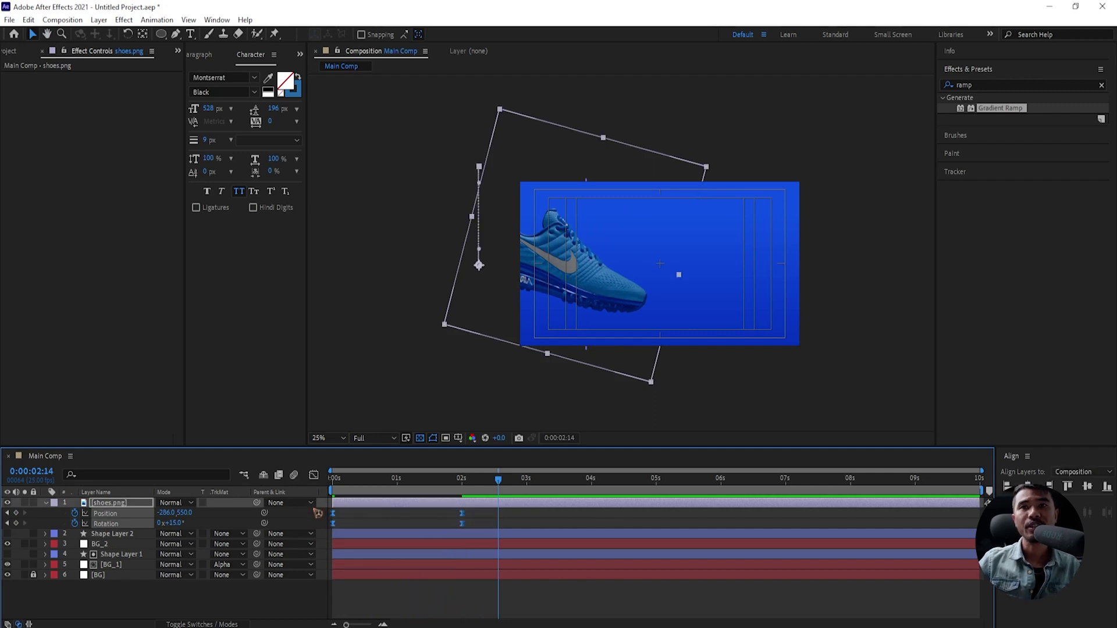
- Lengthen the shoe keyframes' incoming ease in the speed graph so the movement starts fast and slows gradually, and return to the first frame
left_click(318, 478)
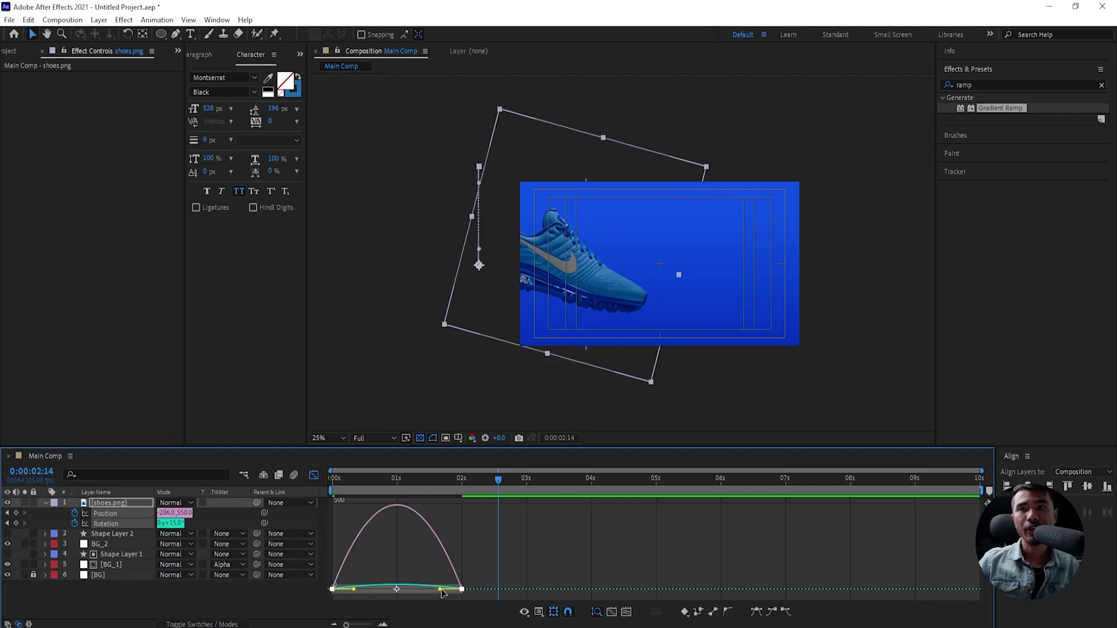
left_click_drag(438, 592, 397, 592)
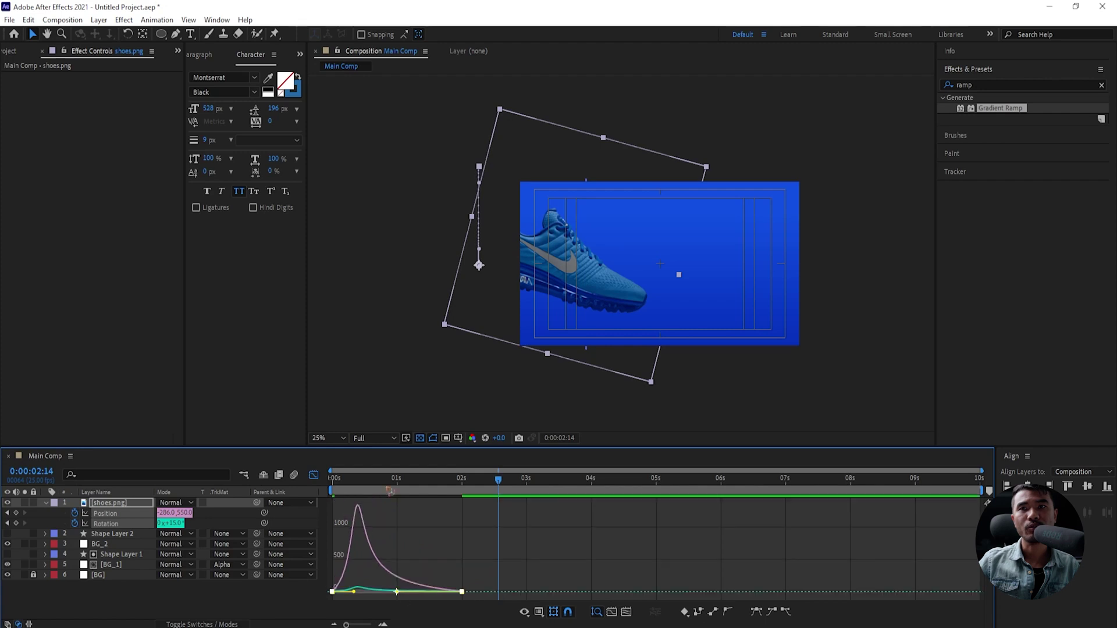
key("Home")
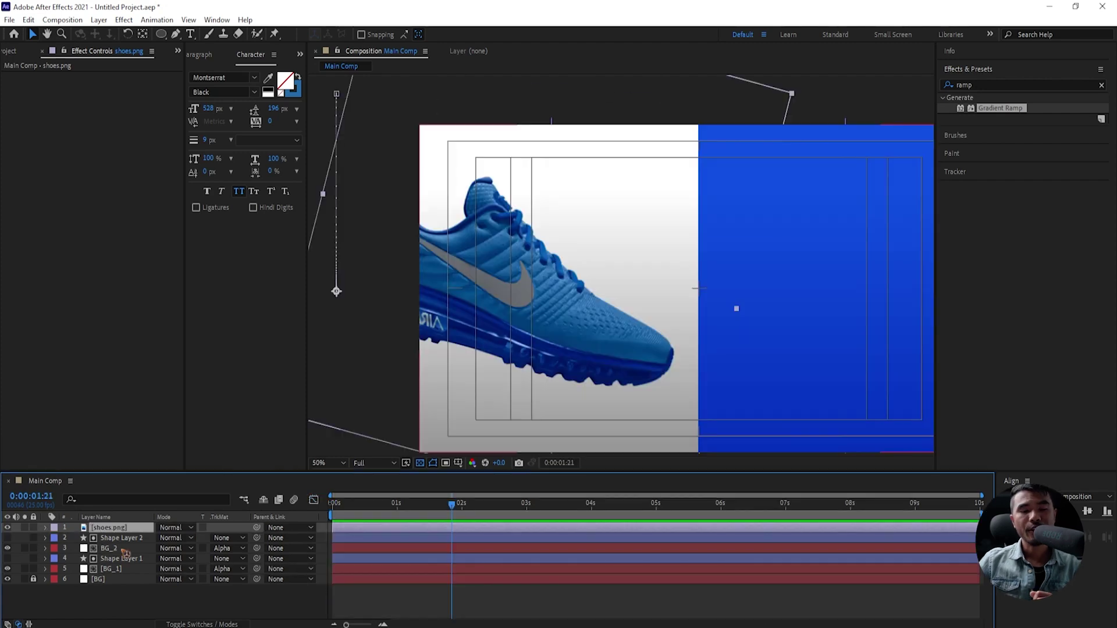
- Add a wiggle expression to the shoes.png layer's Position property
key("p")
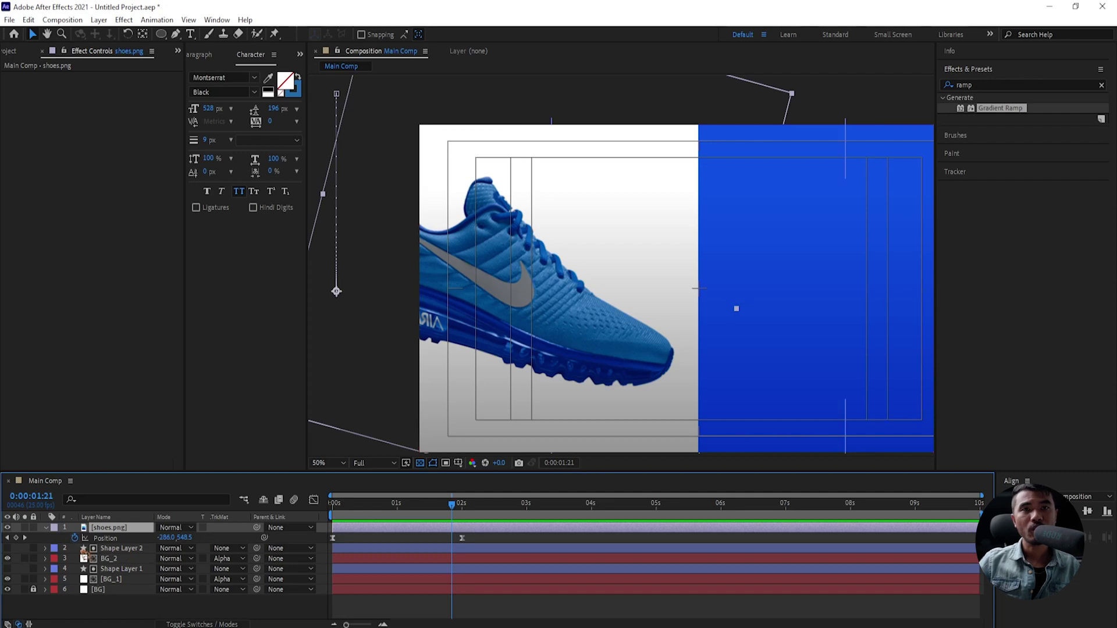
left_click(75, 538, "alt")
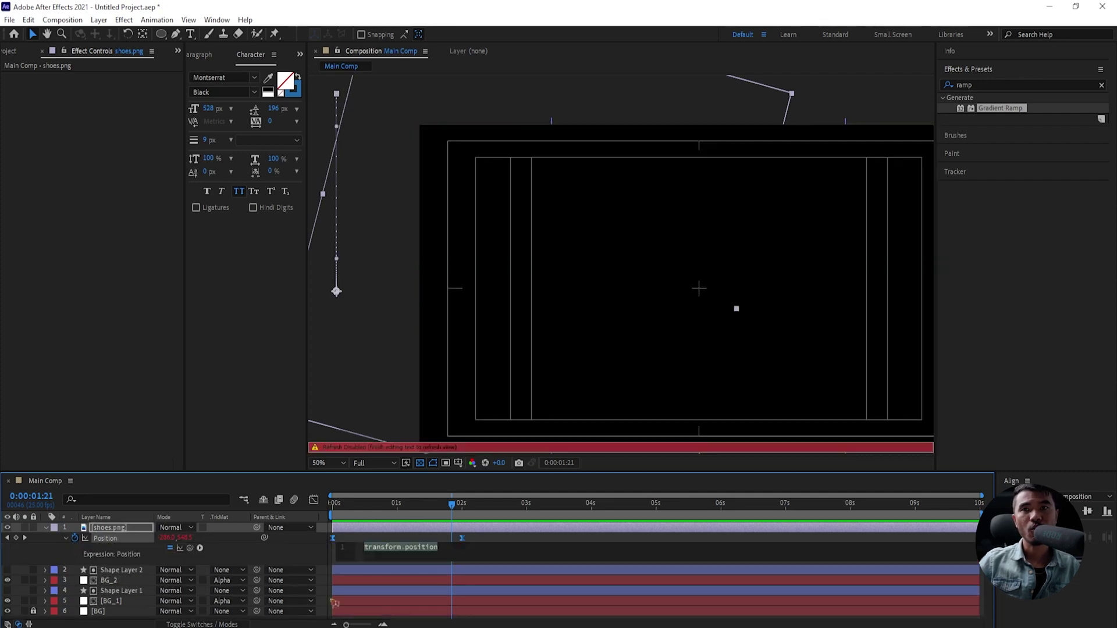
type("wigg")
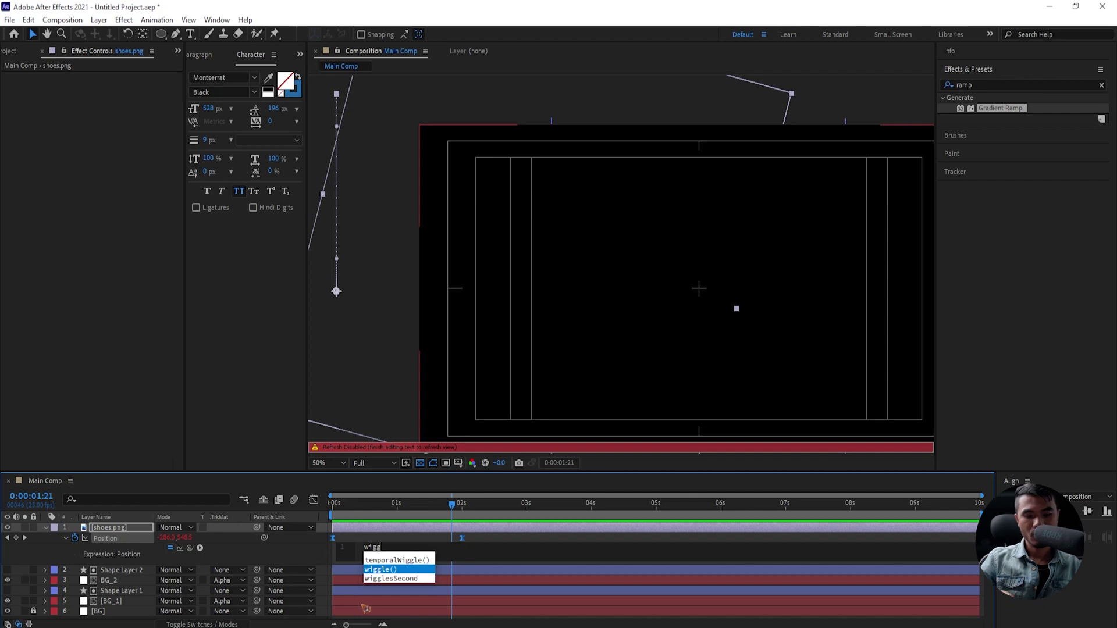
type("le")
key("Return")
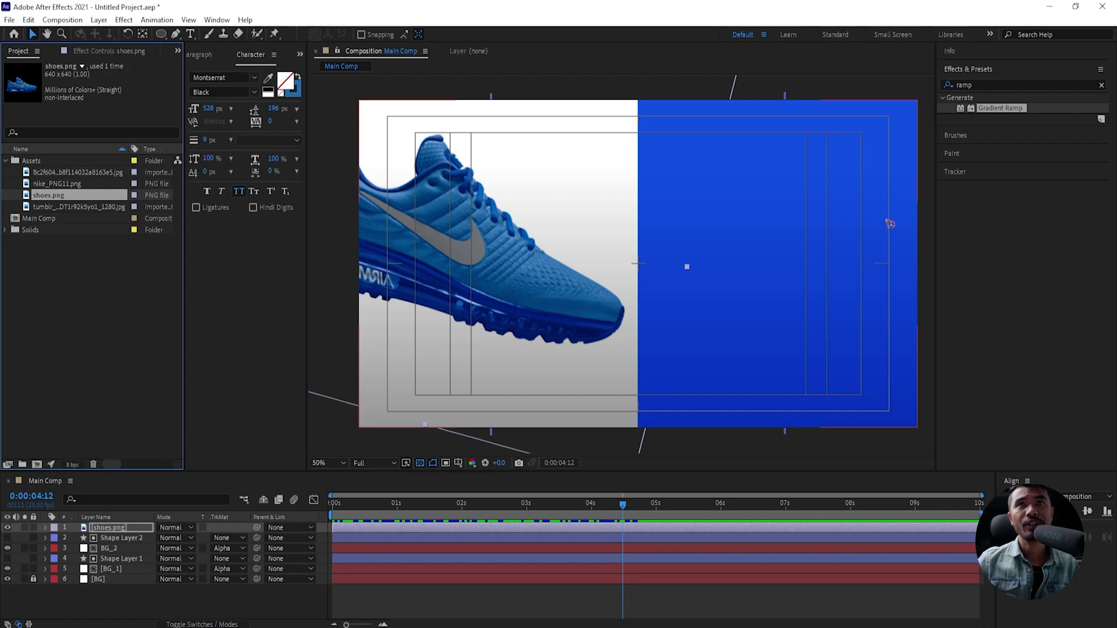
- Create a new 1920 × 1920 px composition named Image_1
left_click(62, 19)
left_click(82, 35)
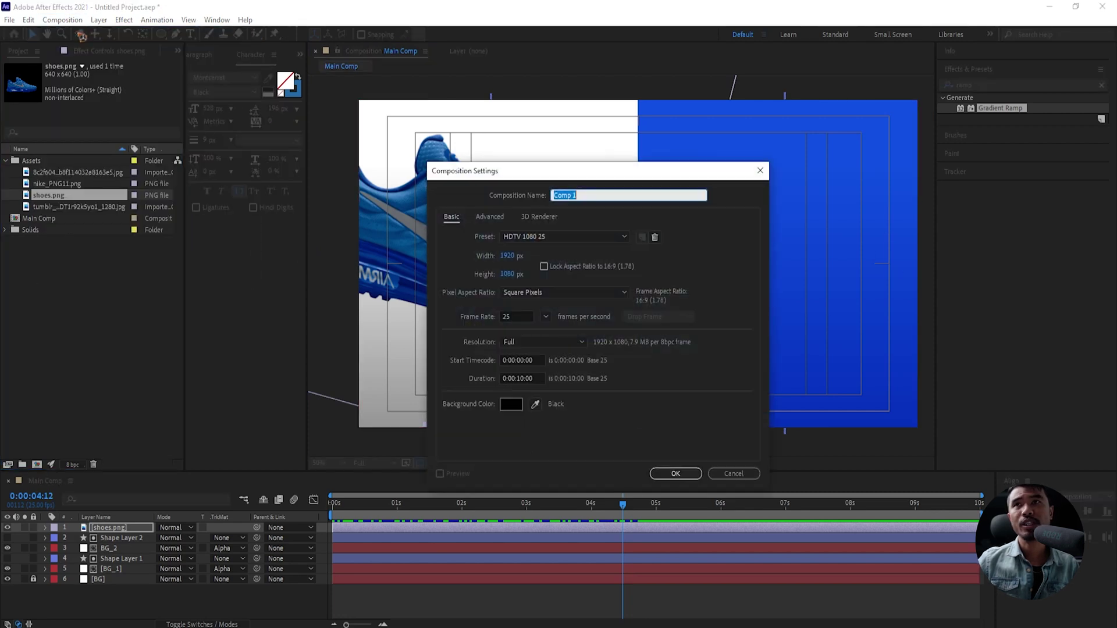
left_click(508, 274)
type("1920")
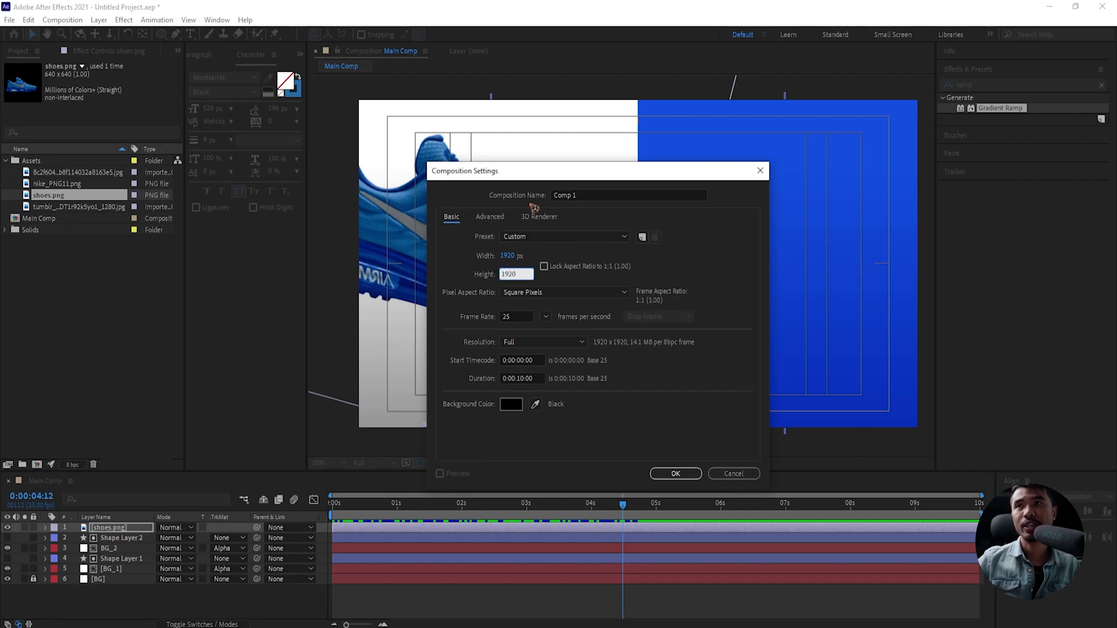
left_click_drag(605, 196, 443, 194)
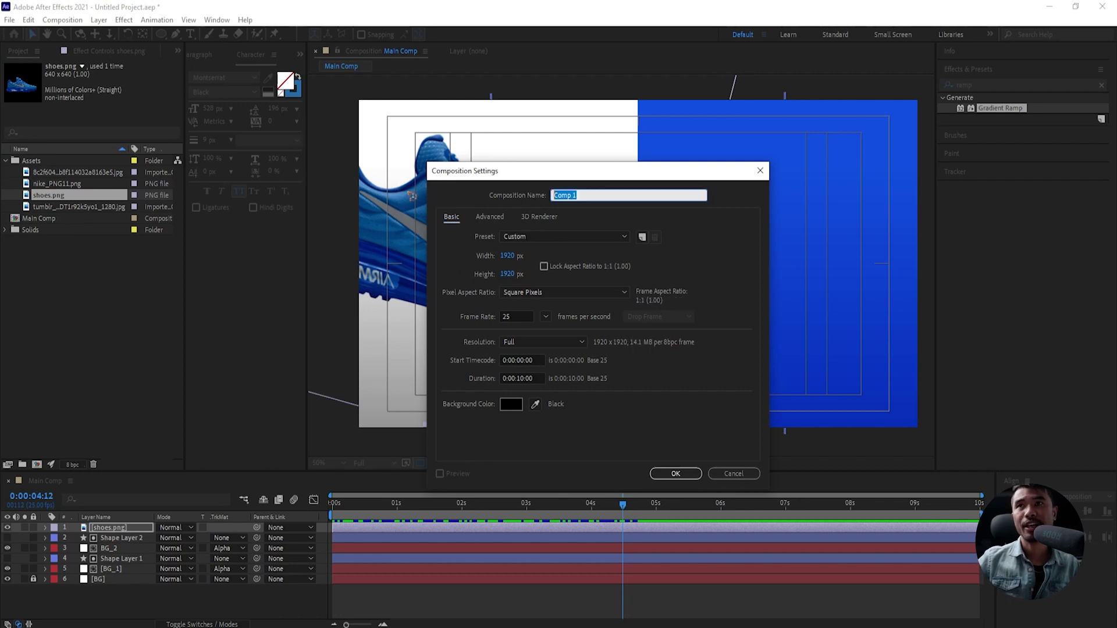
type("Image_1")
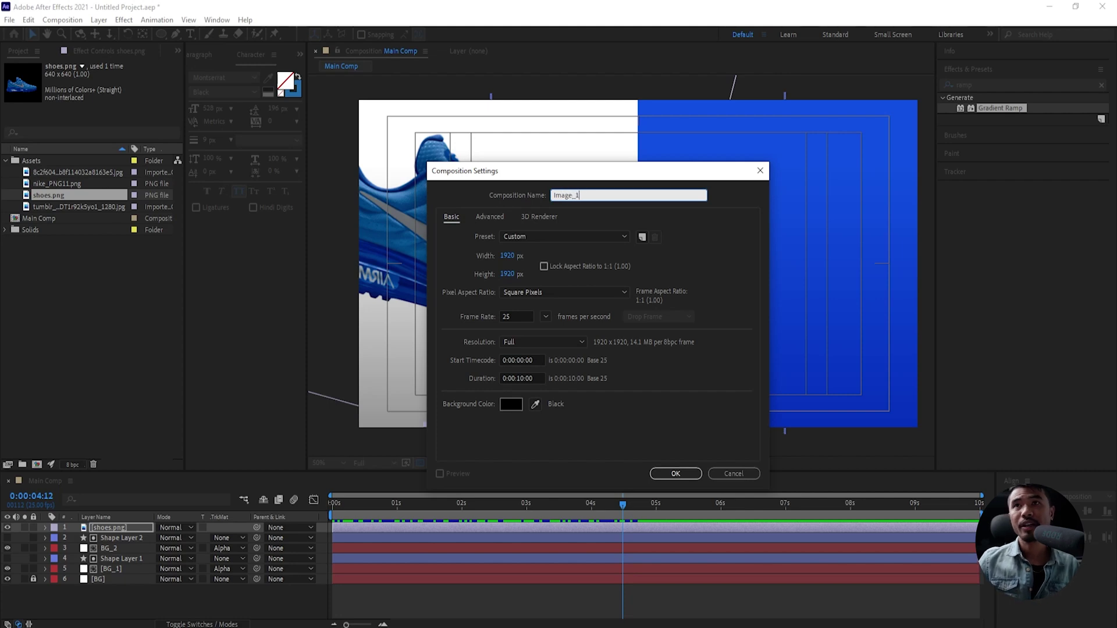
key("Return")
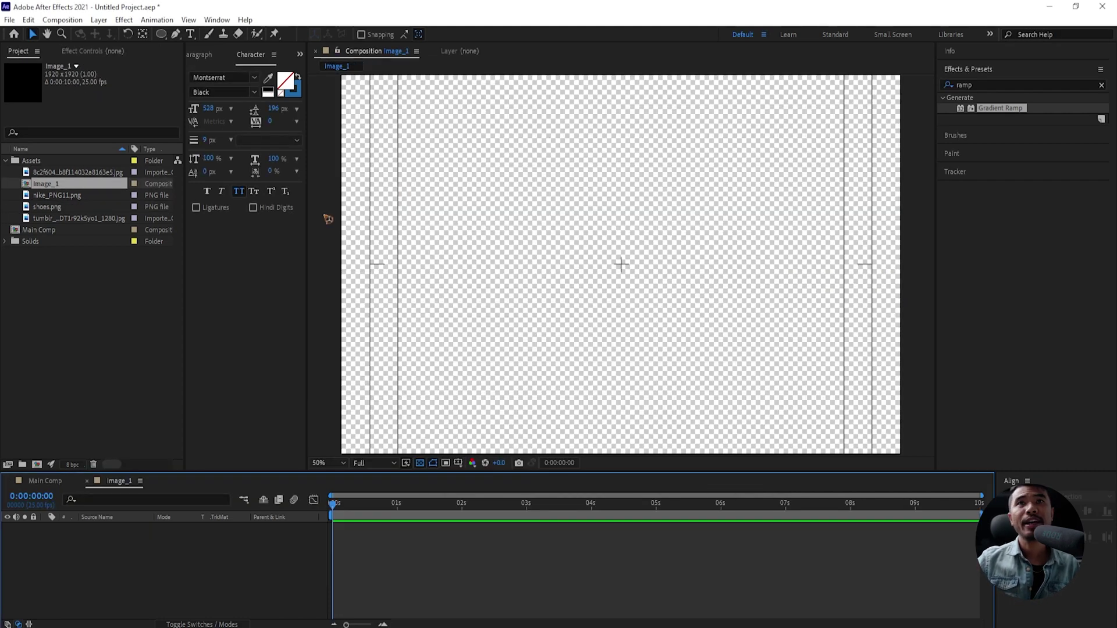
- Add the yellow sneaker JPG to the Image_1 composition and scale it up to fill the frame
left_click_drag(81, 175, 145, 556)
key("comma")
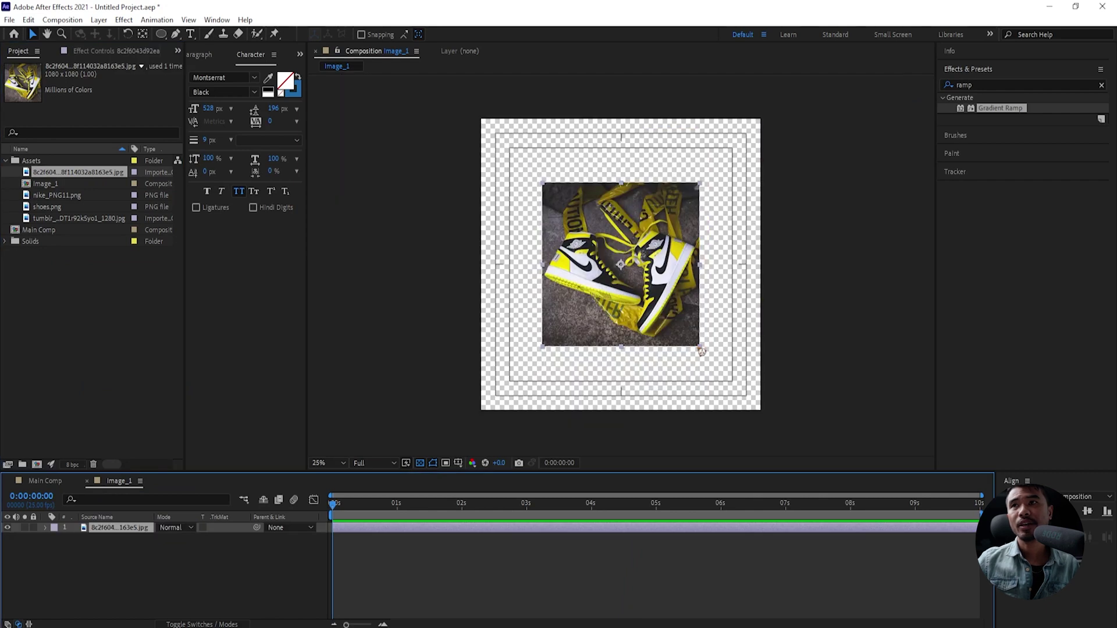
left_click_drag(703, 351, 766, 479)
- Create a rectangle shape layer covering the whole Image_1 frame above the sneaker image
left_click(220, 576)
left_click(162, 35)
left_click(163, 35)
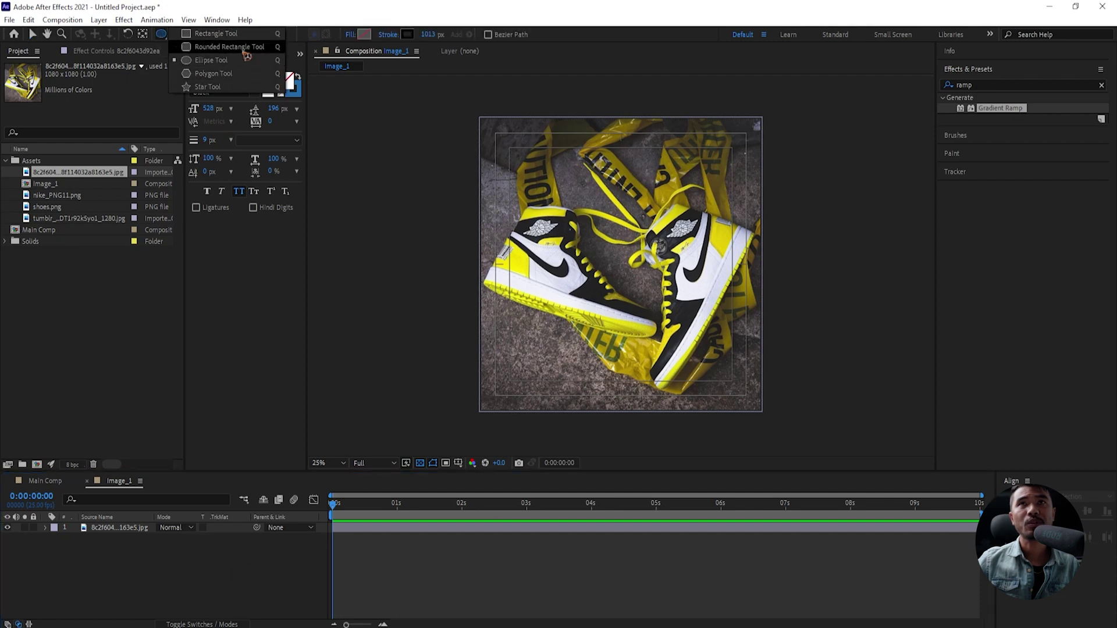
left_click(216, 33)
double_click(161, 34)
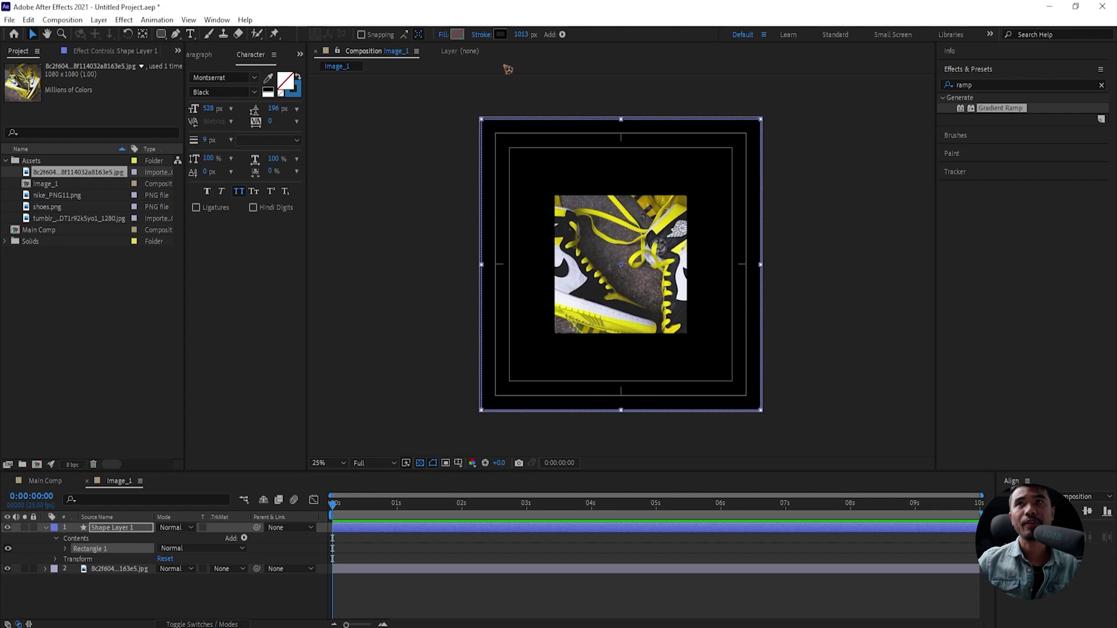
- Remove the rectangle's stroke and set its fill to black (000000)
left_click(482, 35)
left_click(500, 287)
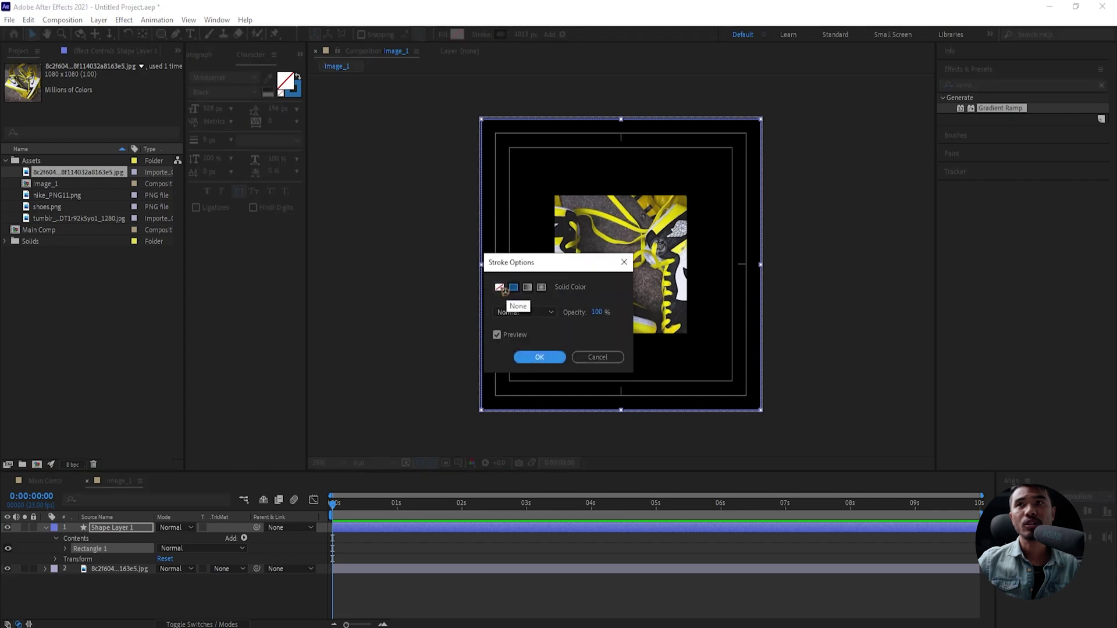
left_click(540, 358)
left_click(458, 34)
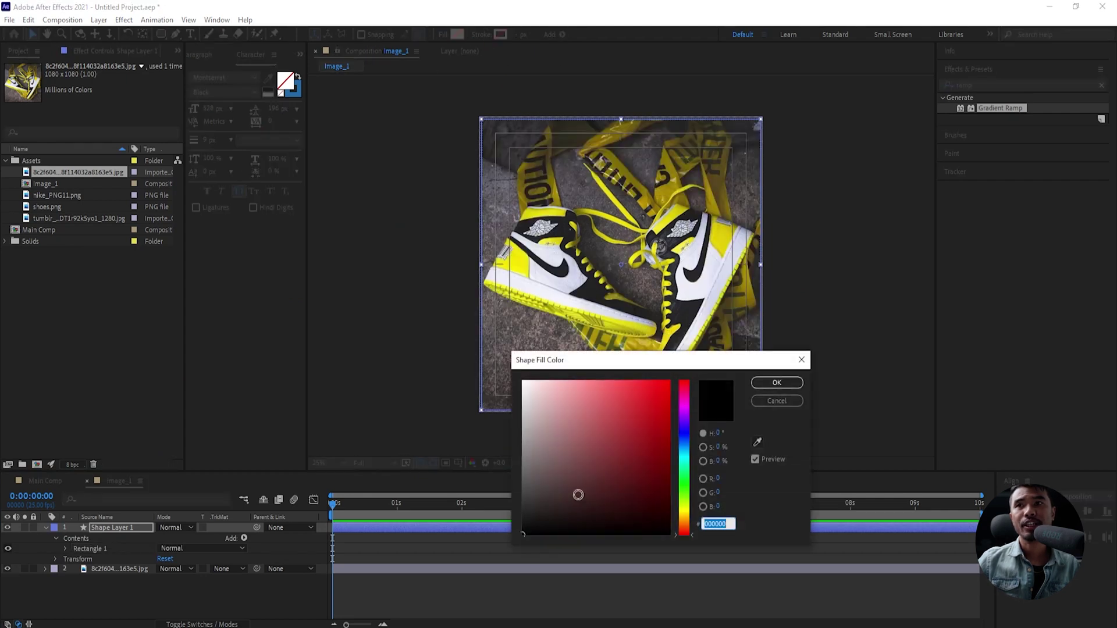
left_click(778, 382)
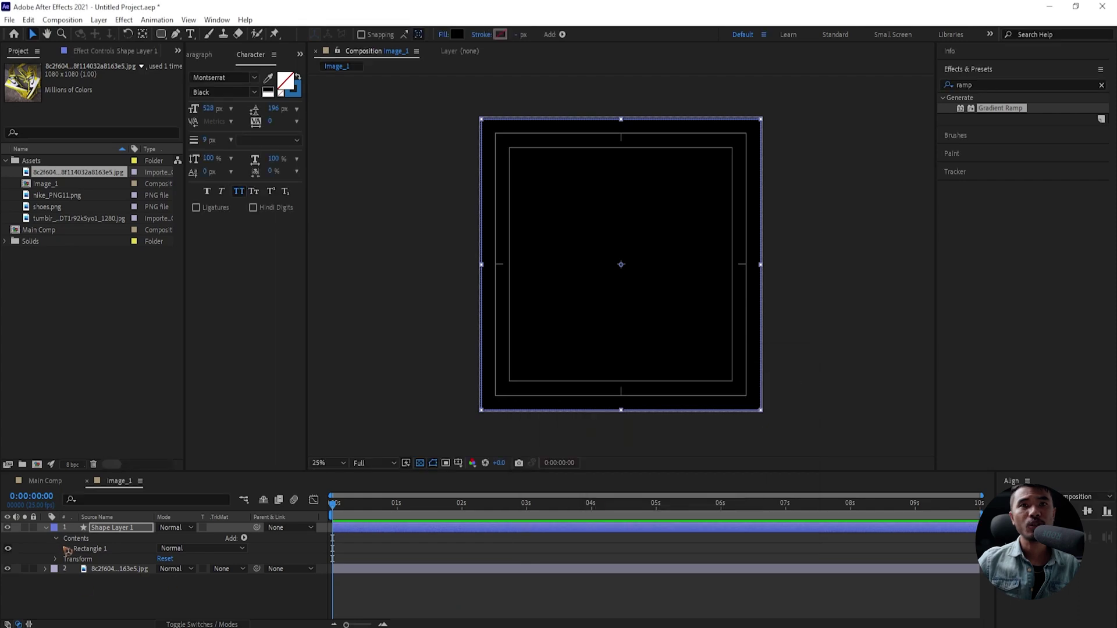
- Increase the roundness of Rectangle Path 1 to give the shape clearly rounded corners, and collapse the layer's properties
left_click(66, 550)
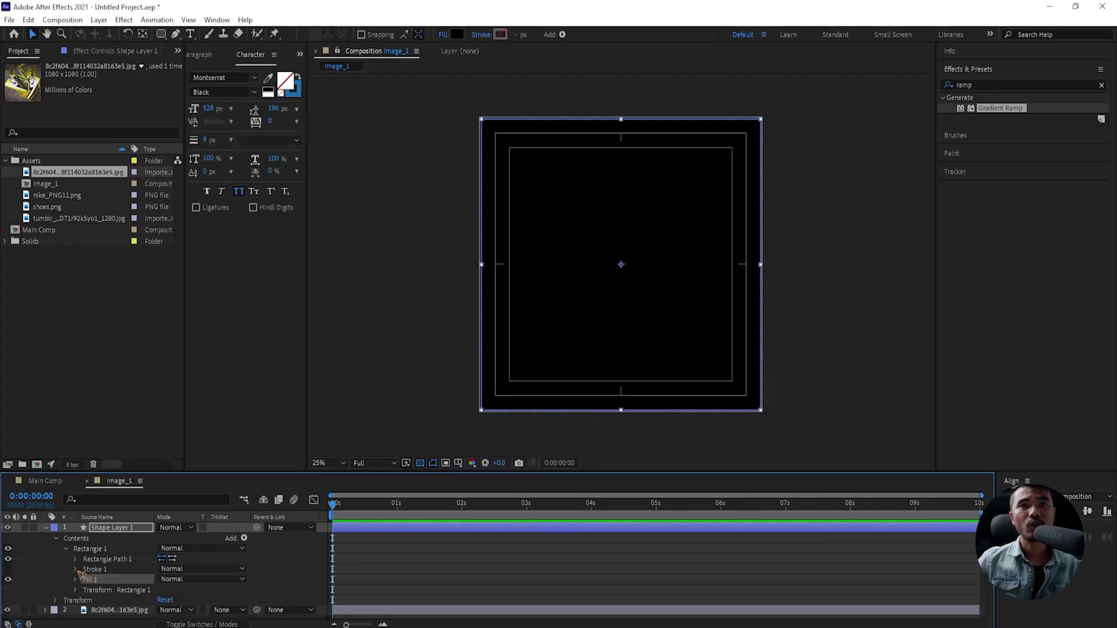
left_click(75, 559)
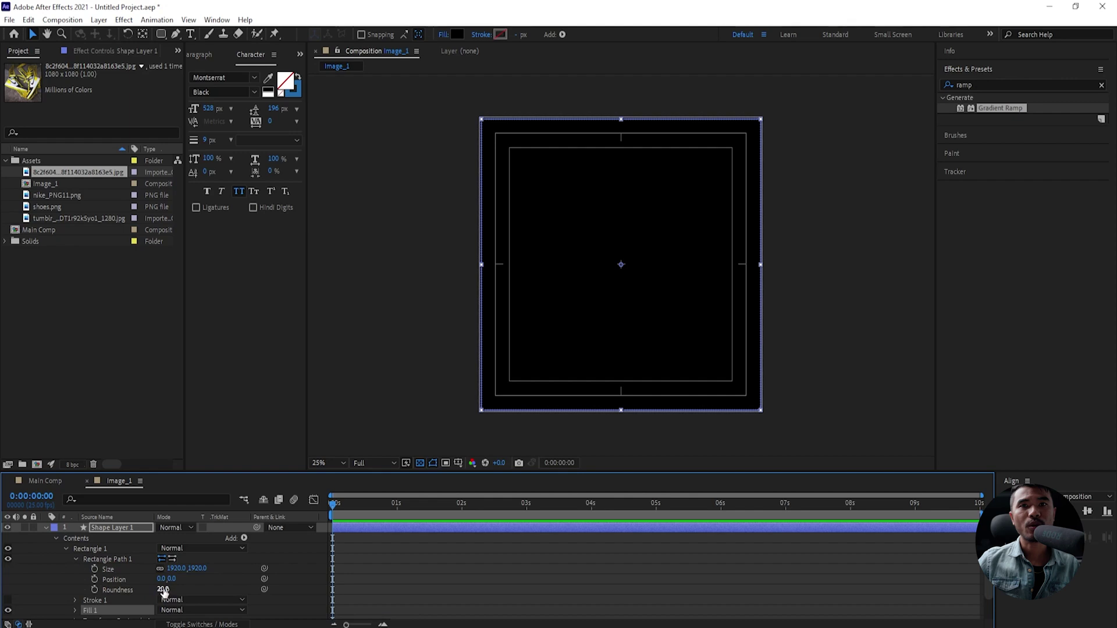
left_click_drag(162, 589, 300, 595)
key("u")
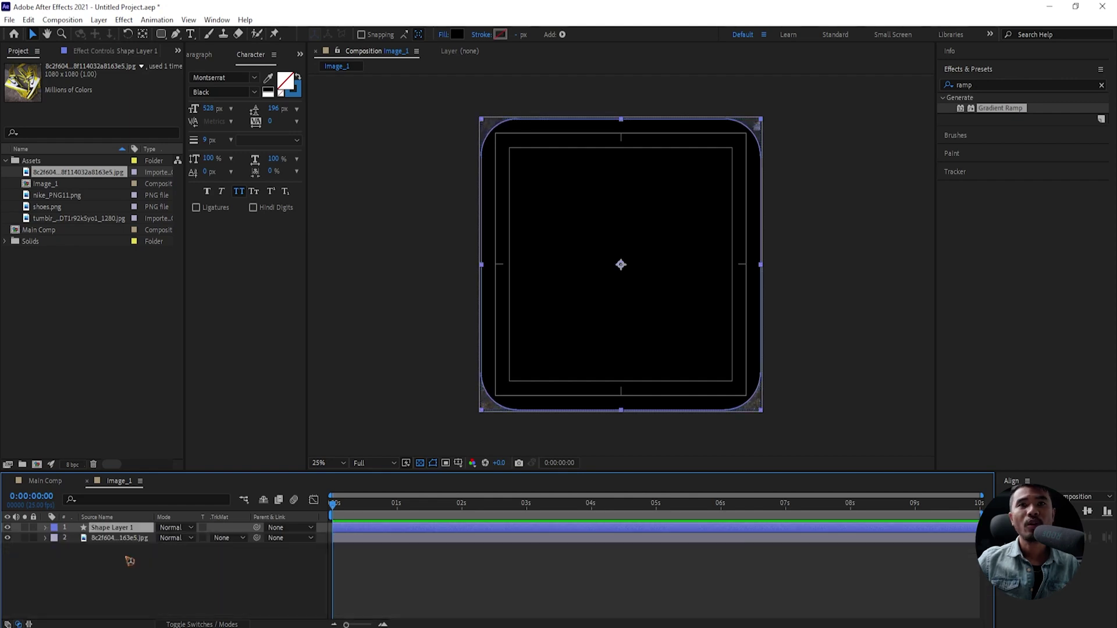
- Set the sneaker image layer's track matte to Alpha Matte "Shape Layer 1"
left_click(128, 560)
left_click(120, 539)
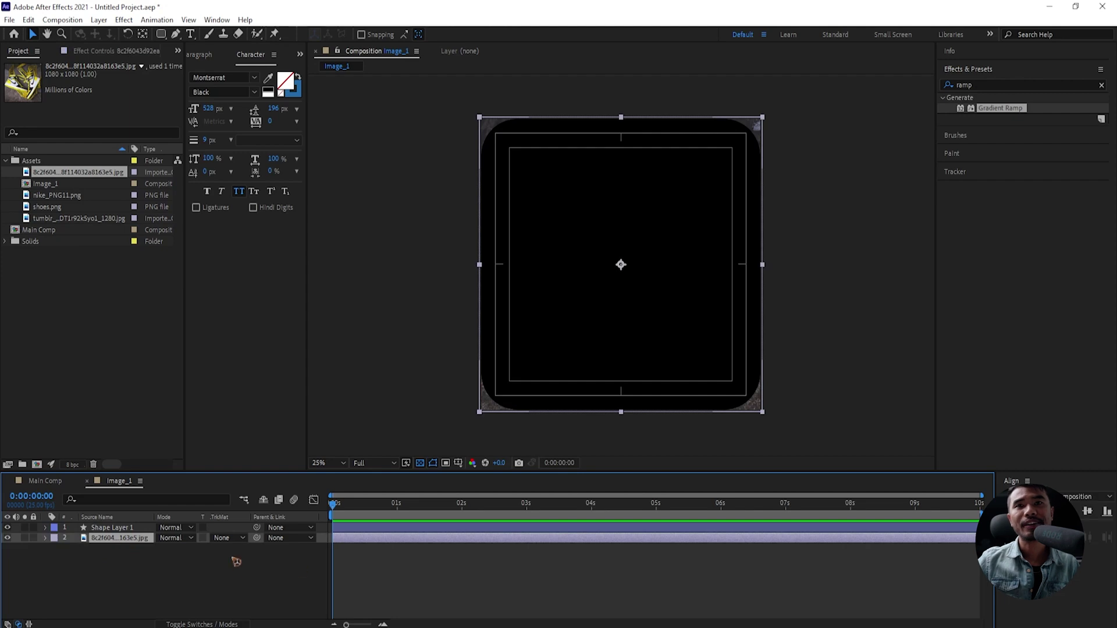
left_click(230, 539)
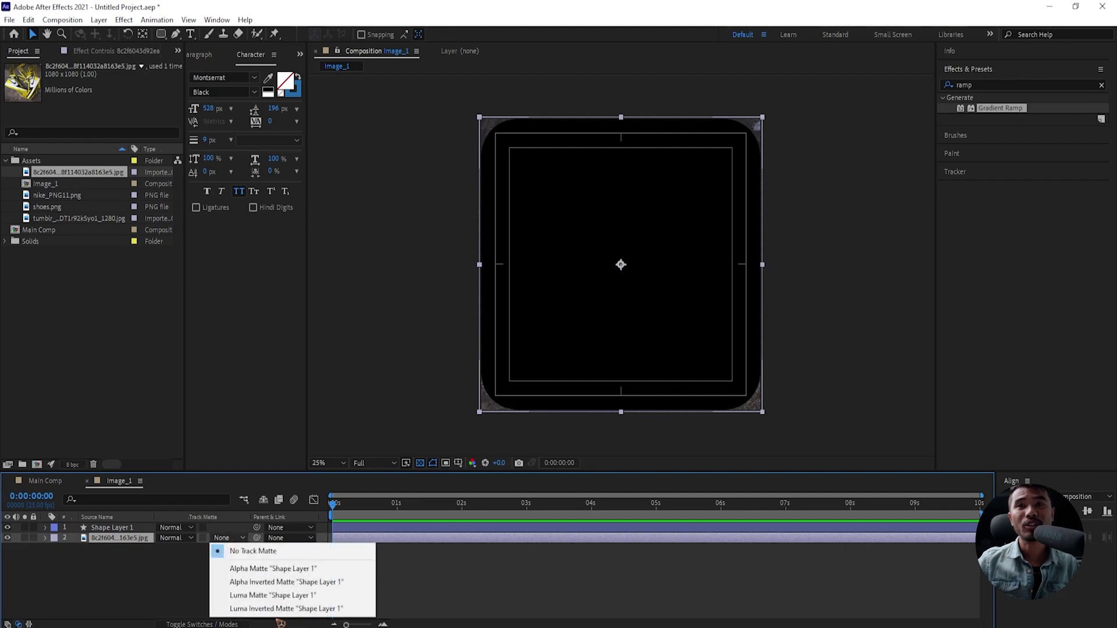
left_click(294, 570)
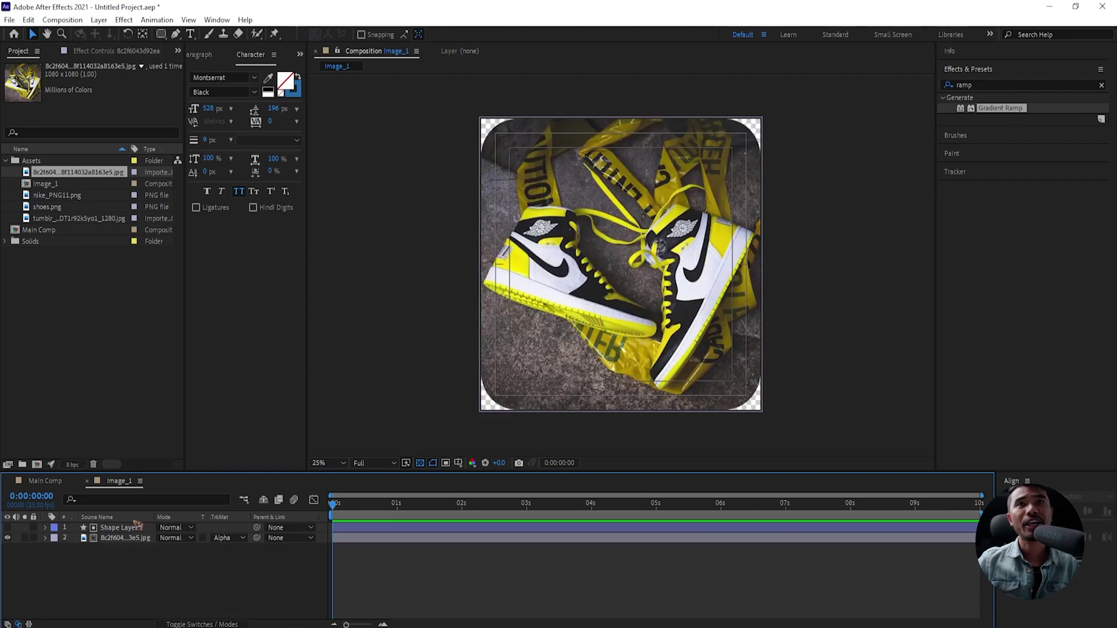
- Duplicate the Image_1 composition in the project and open the copy, Image_2
left_click(83, 316)
left_click(51, 185)
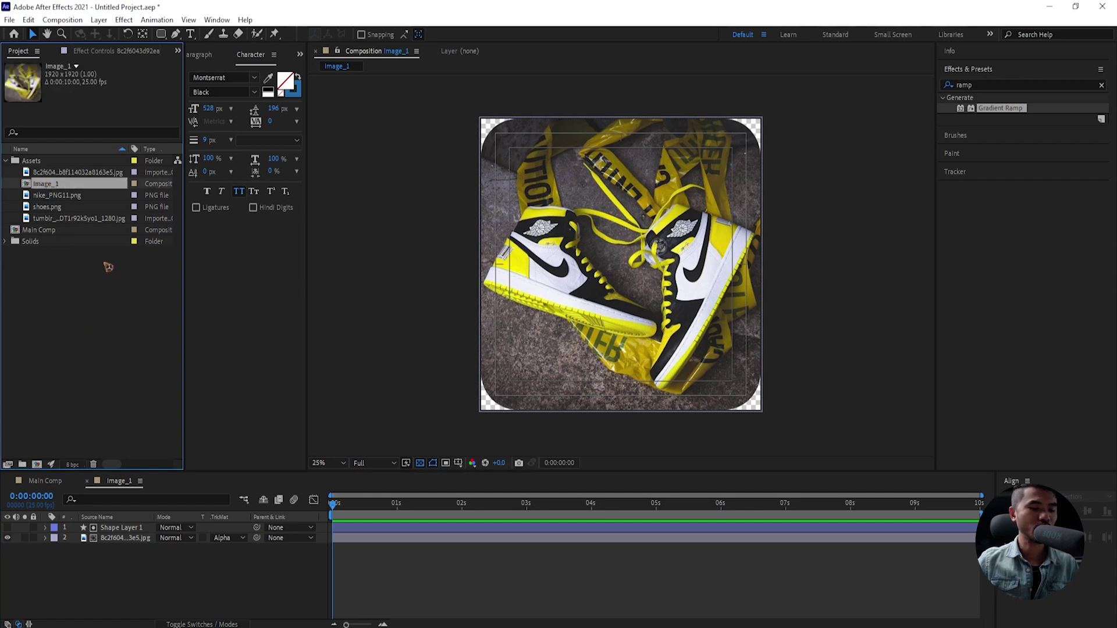
key("ctrl+d")
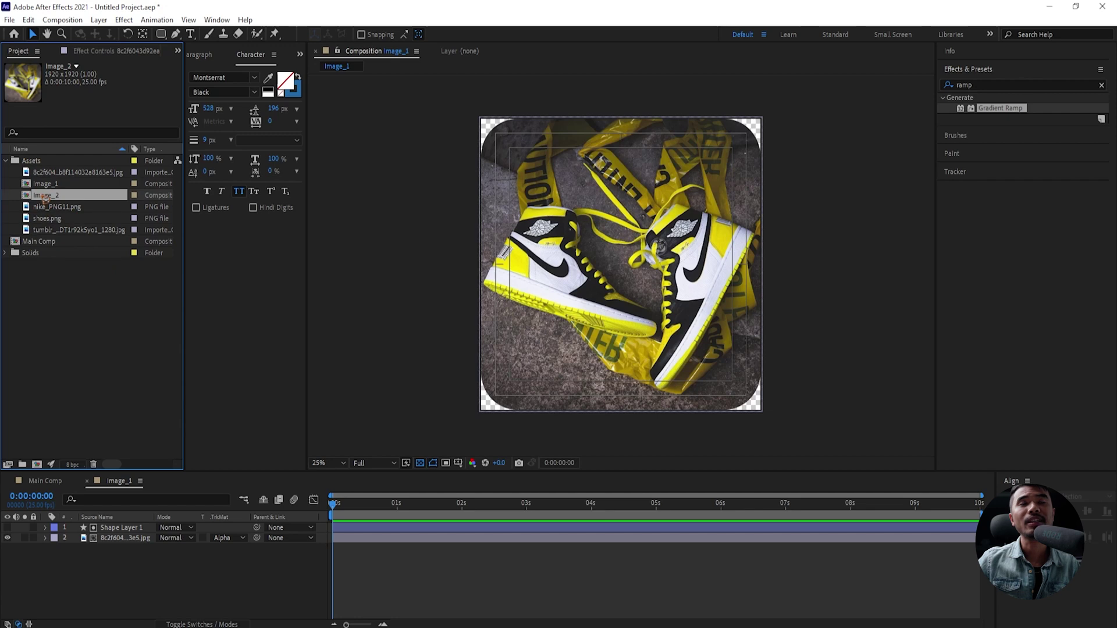
double_click(44, 198)
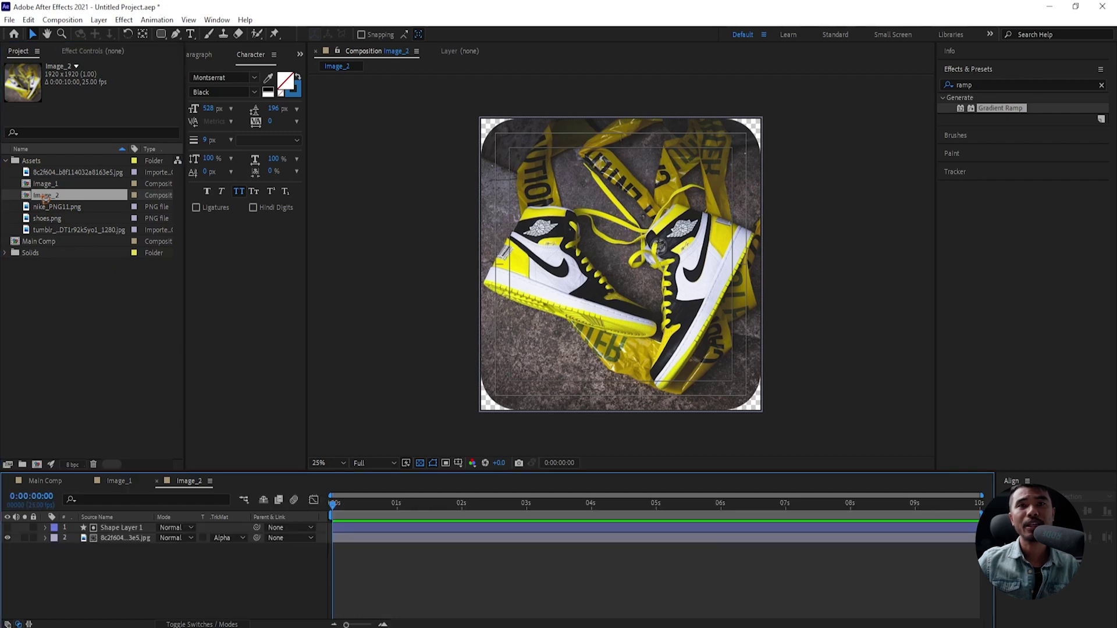
- Replace the sneaker layer's source in Image_2 with the tumblr JPG and enlarge it to fill the frame width
left_click(125, 539)
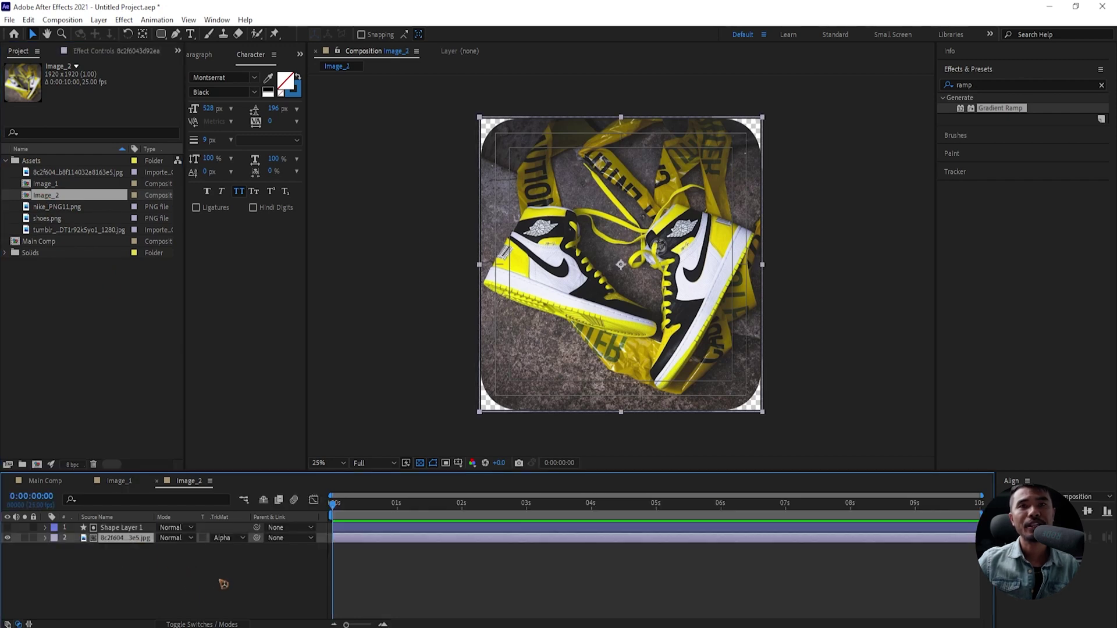
left_click_drag(55, 231, 603, 281)
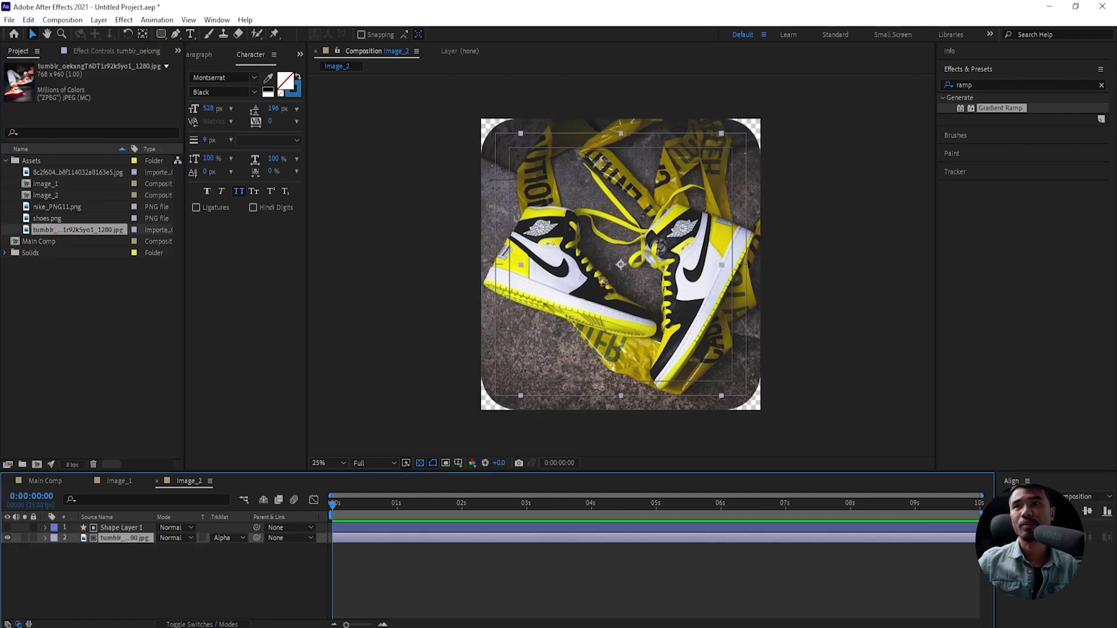
left_click_drag(721, 396, 773, 453)
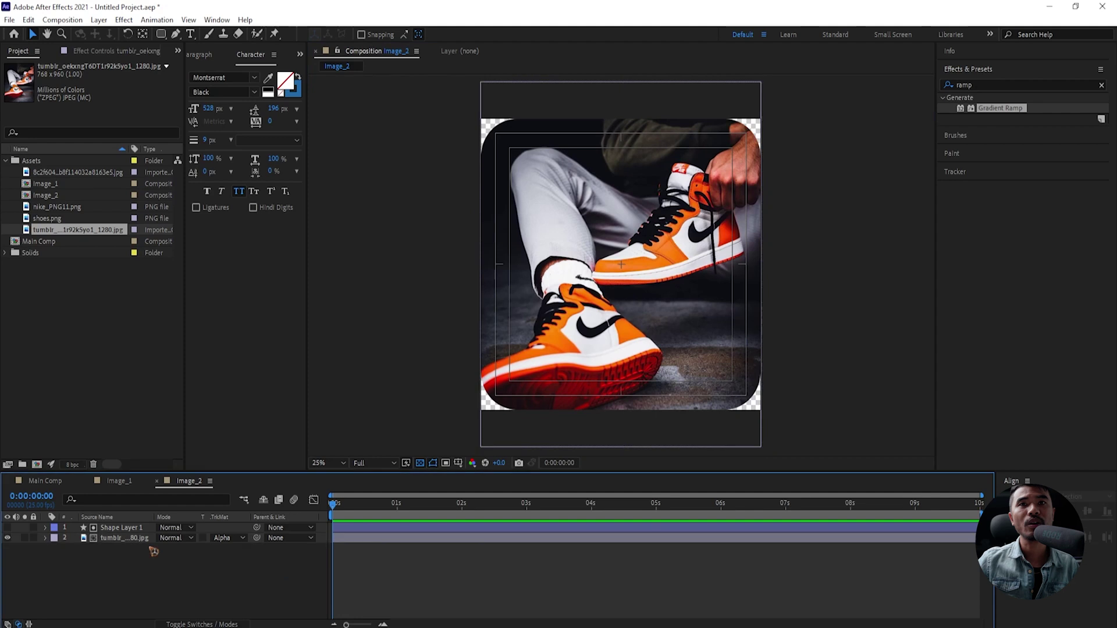
left_click(156, 481)
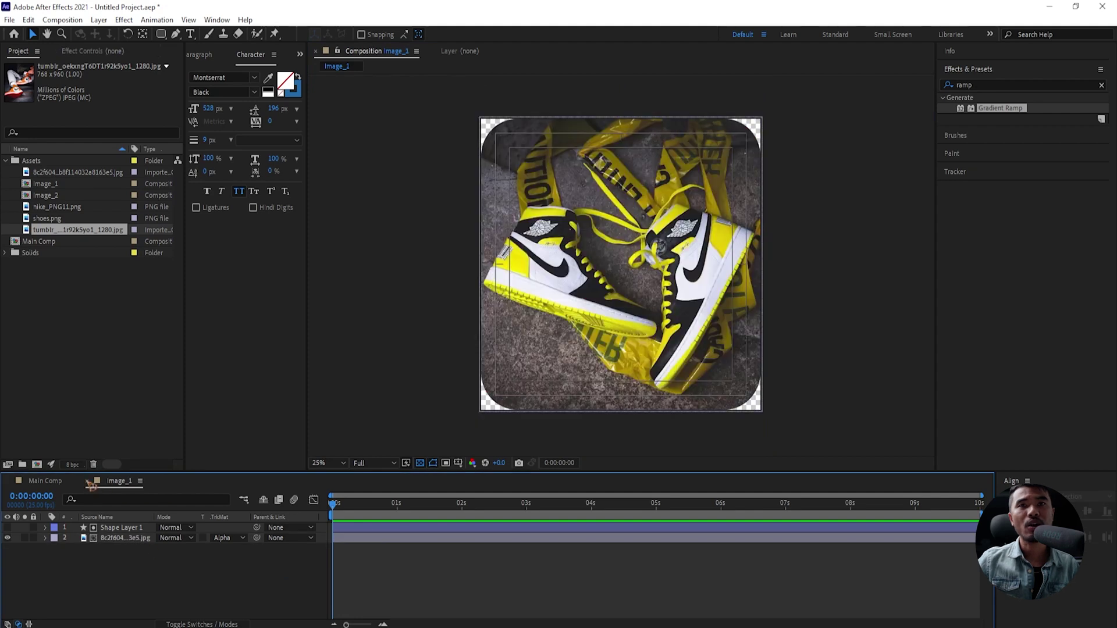
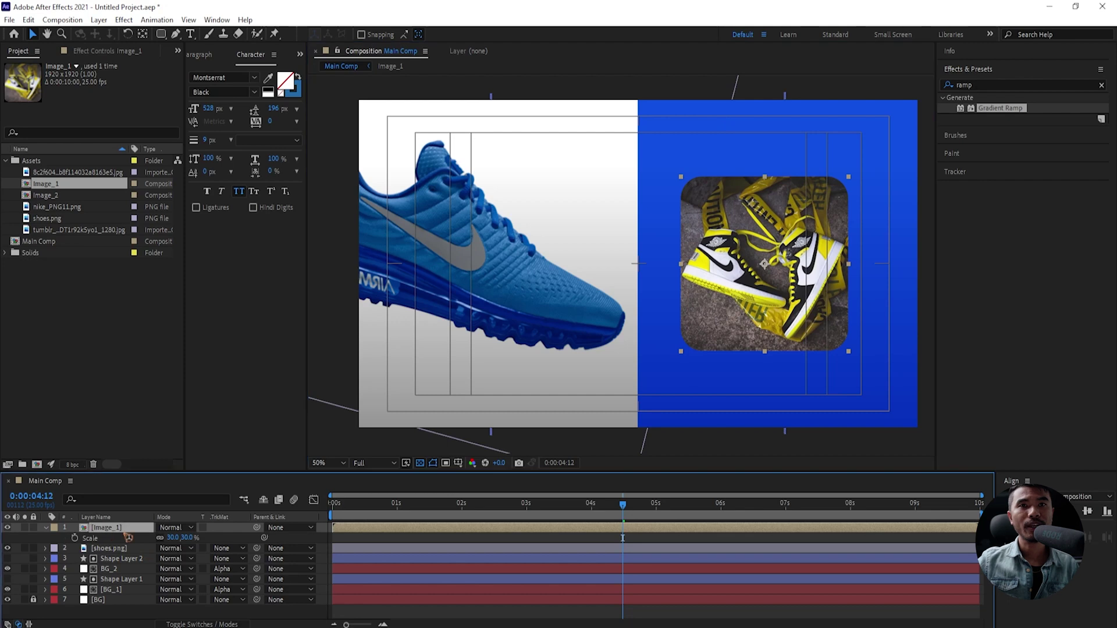
- Duplicate the Image_1 layer in Main Comp and replace the upper copy's source with the Image_2 composition
key("ctrl+d")
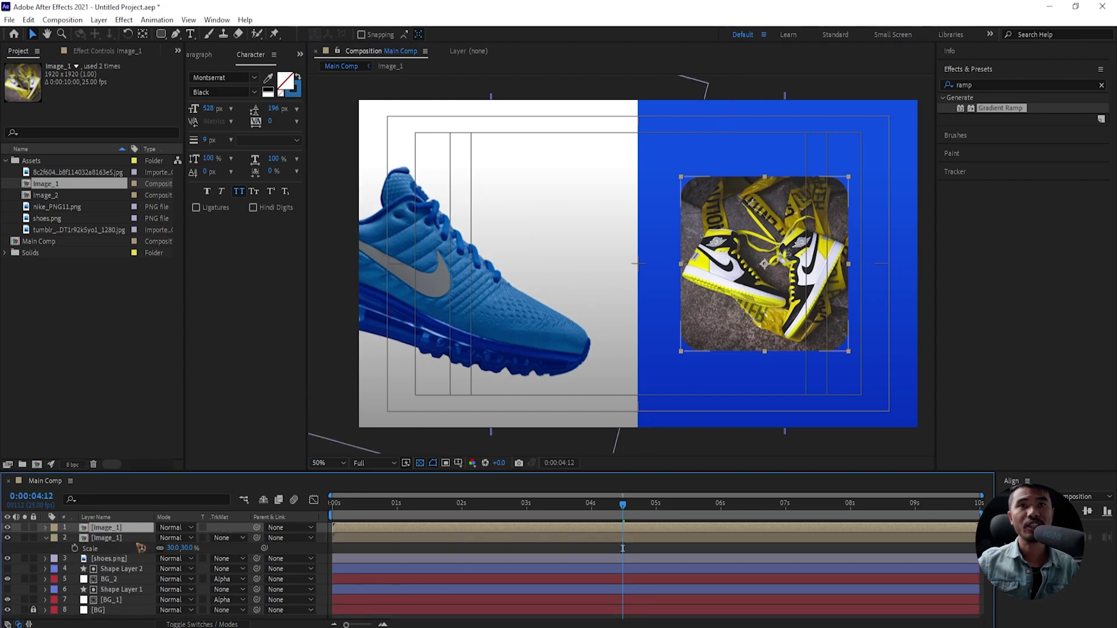
left_click(38, 196)
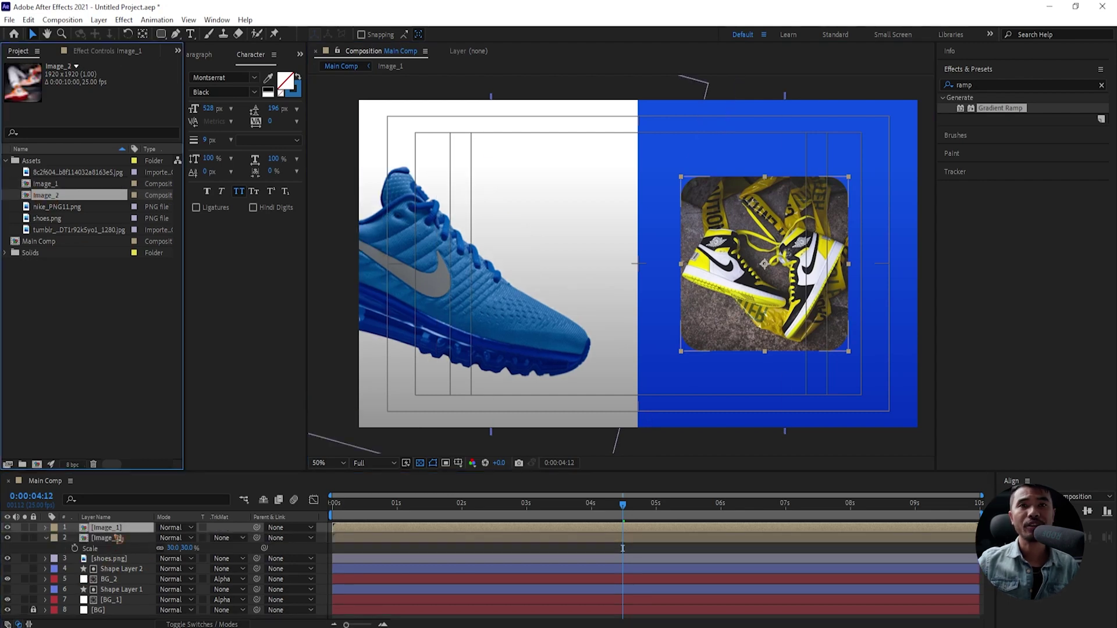
left_click_drag(40, 198, 704, 279)
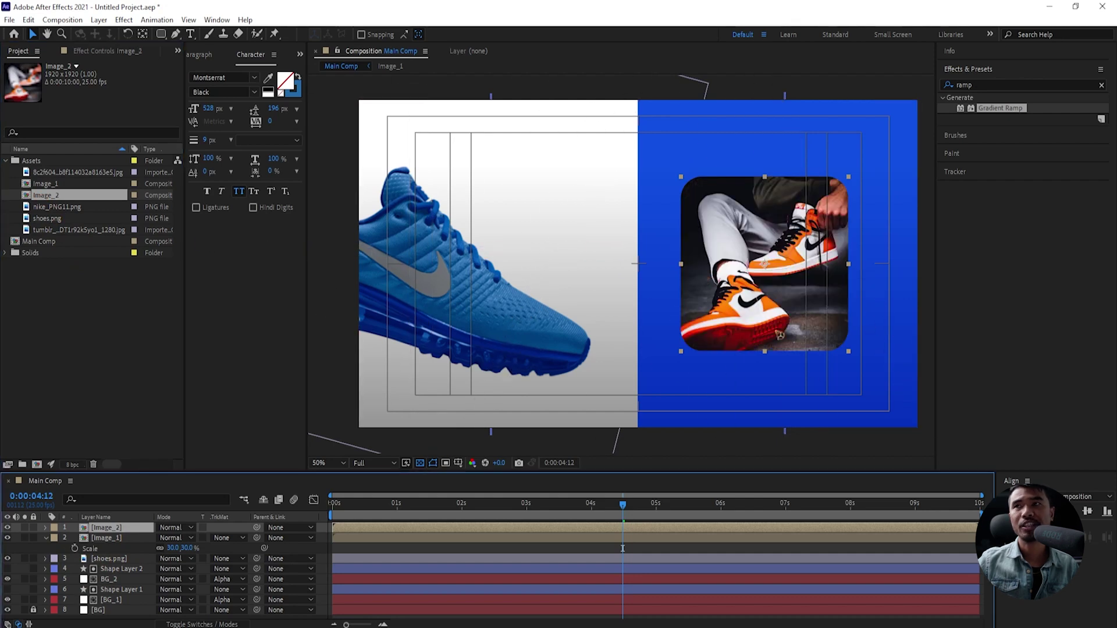
- Scale the Image_2 layer to 25% and place it beside Image_1, partly beyond the frame's right edge; collapse both layers' properties
key("s")
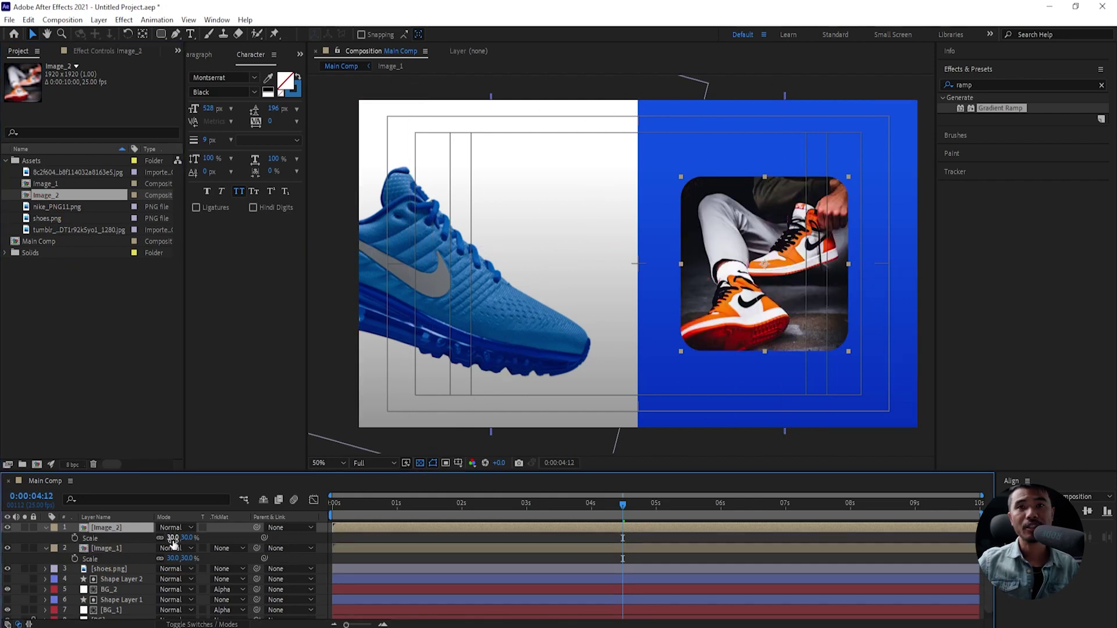
left_click(173, 537)
key("Return")
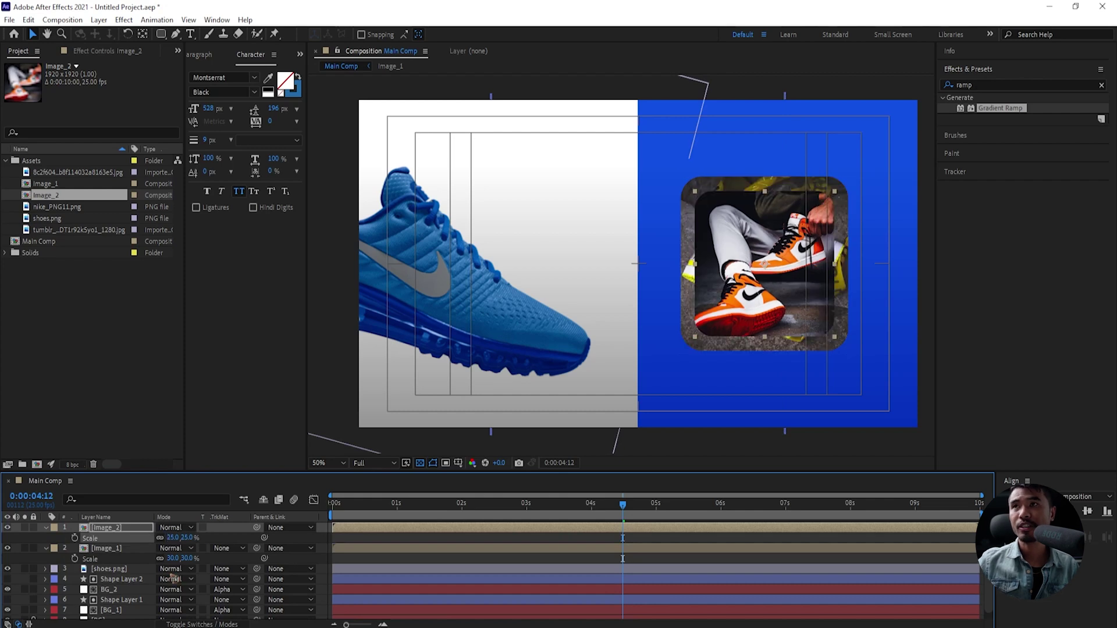
left_click_drag(764, 264, 931, 263)
left_click(46, 527)
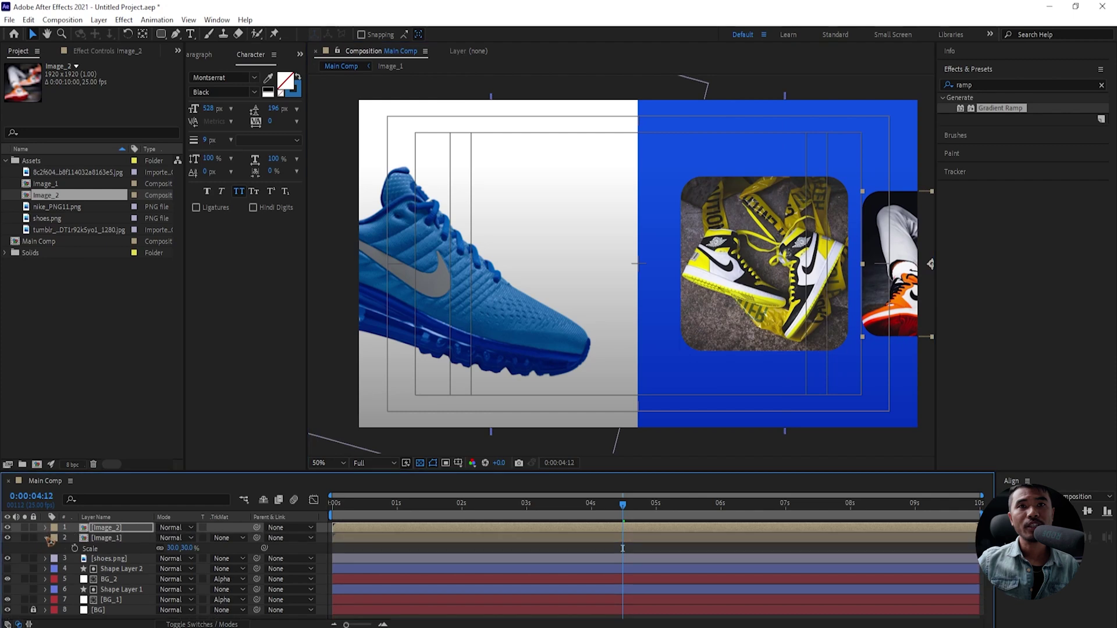
left_click(46, 538)
- Move the Image_1 layer's anchor point to the middle of its right edge and preview the opening of the animation
left_click(107, 540)
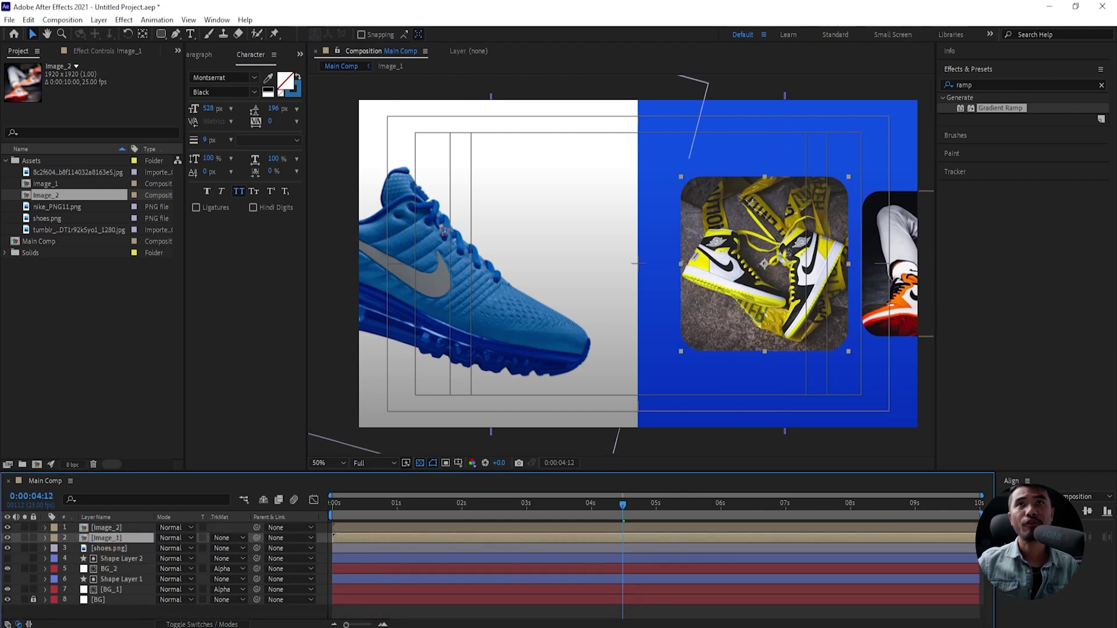
left_click(144, 35)
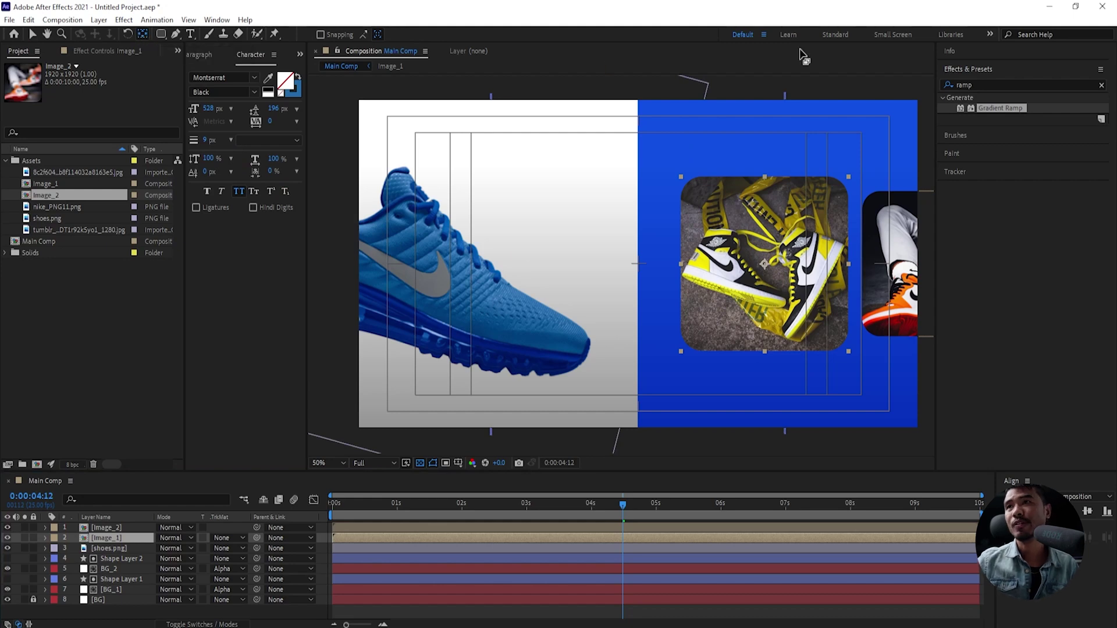
left_click(765, 266)
left_click_drag(762, 267, 850, 265)
key("v")
key("space")
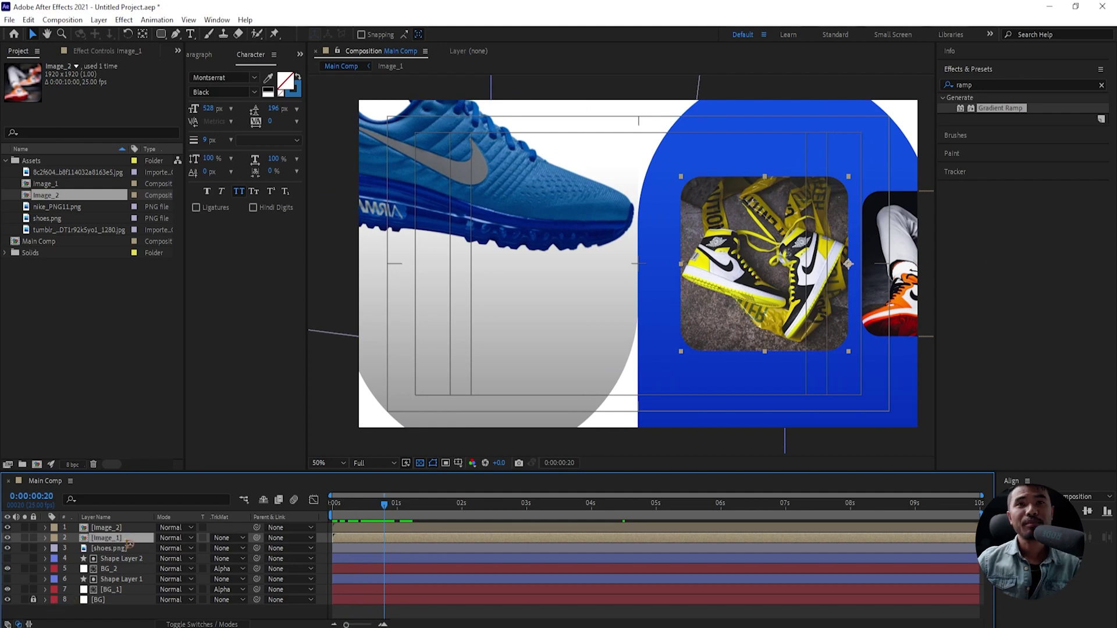
- Add Position and Scale keyframes to the Image_1 layer at 0:00:01:15
key("p")
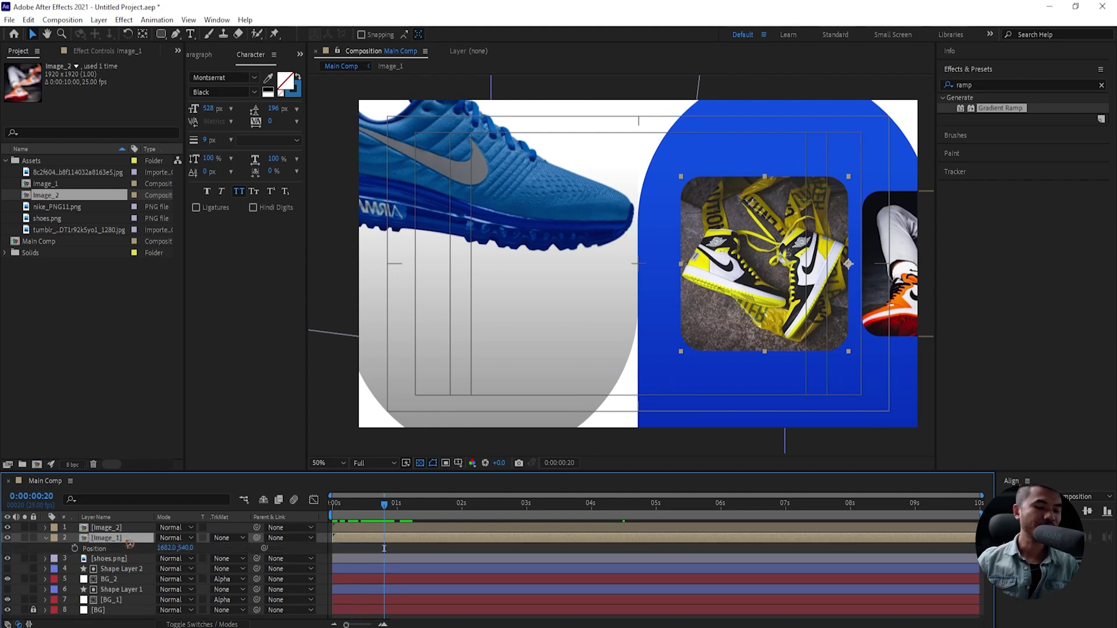
key("shift+s")
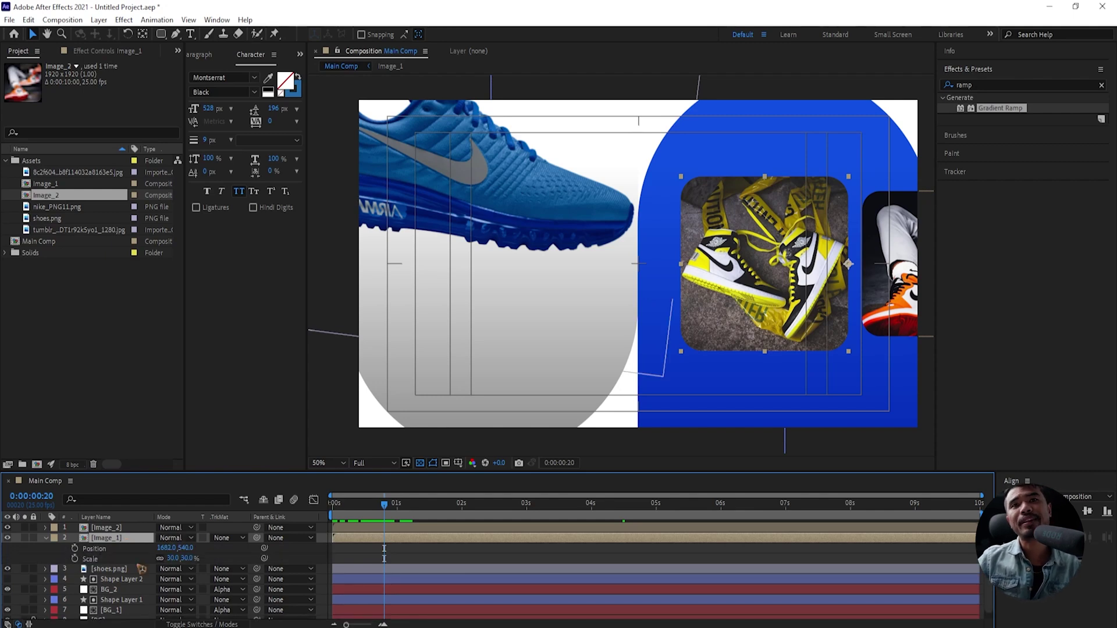
left_click(75, 548)
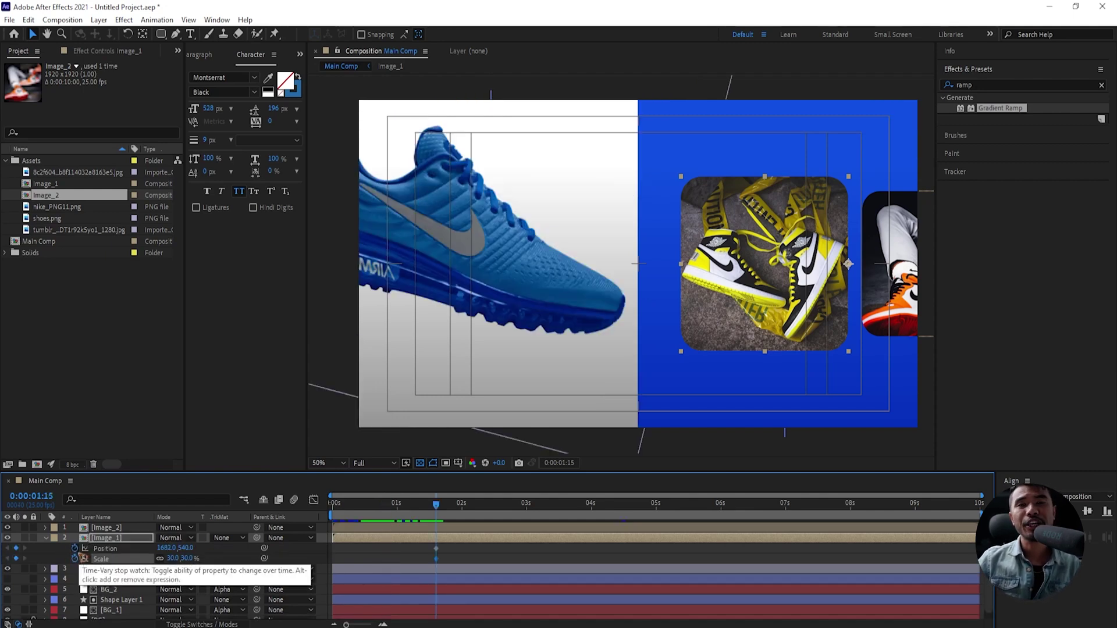
left_click(75, 559)
- At 0:00:01:00, set Image_1's X position to 2521, outside the frame's right edge, and its scale to 10%
left_click_drag(438, 508, 398, 527)
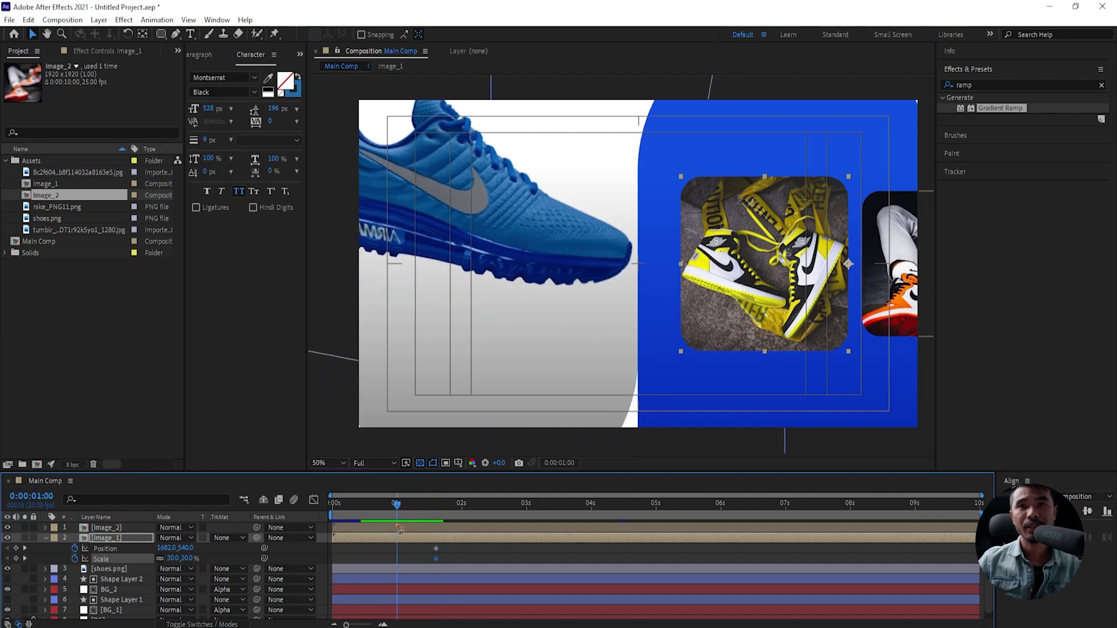
left_click_drag(164, 551, 206, 560)
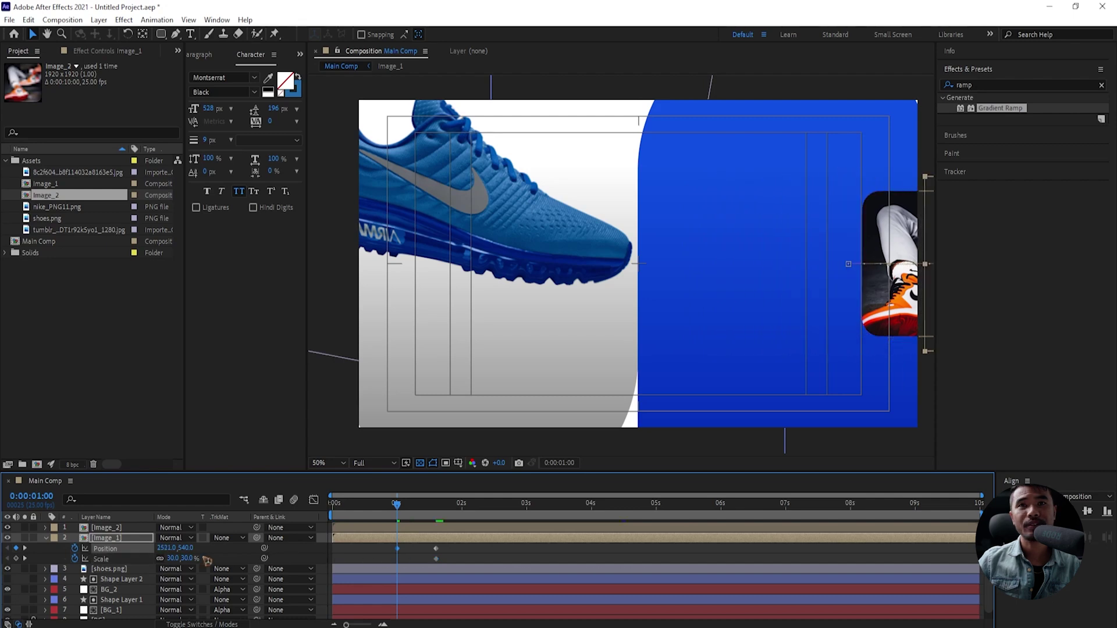
left_click(174, 557)
type("0")
key("Return")
- Apply Easy Ease to Image_1's Position and Scale keyframes and lengthen the incoming influence of the end keyframes in the speed graph
left_click_drag(458, 547, 384, 568)
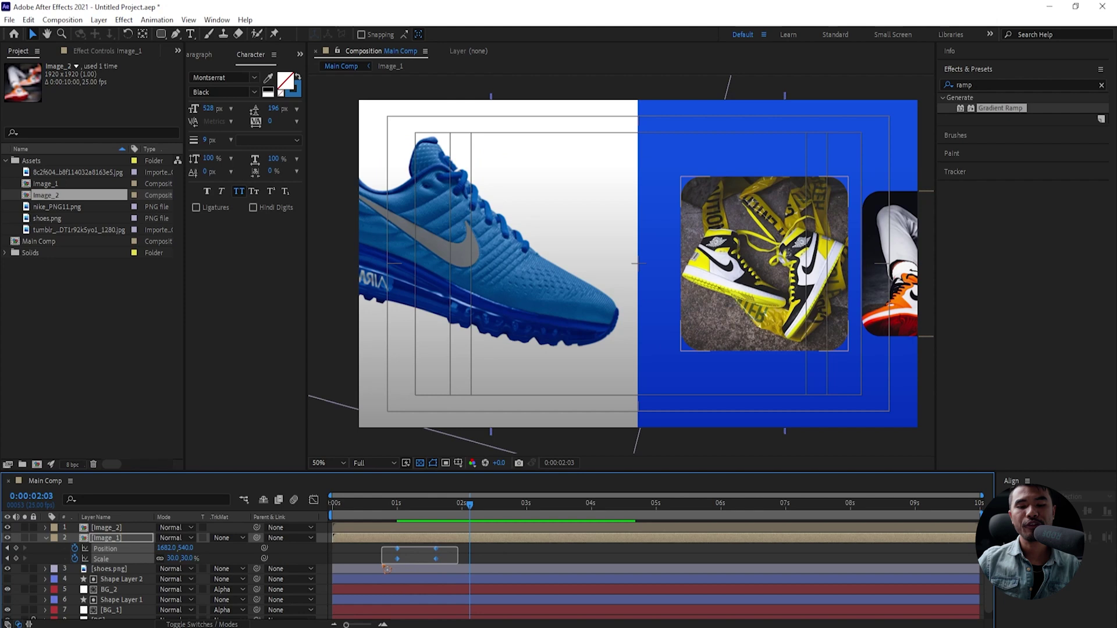
key("F9")
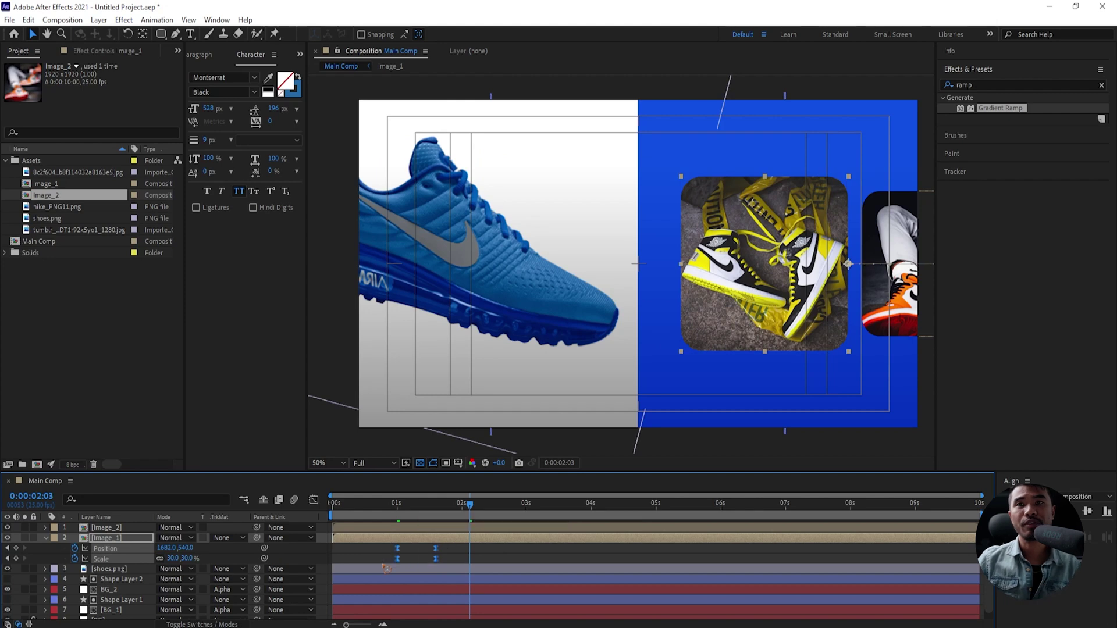
left_click(314, 500)
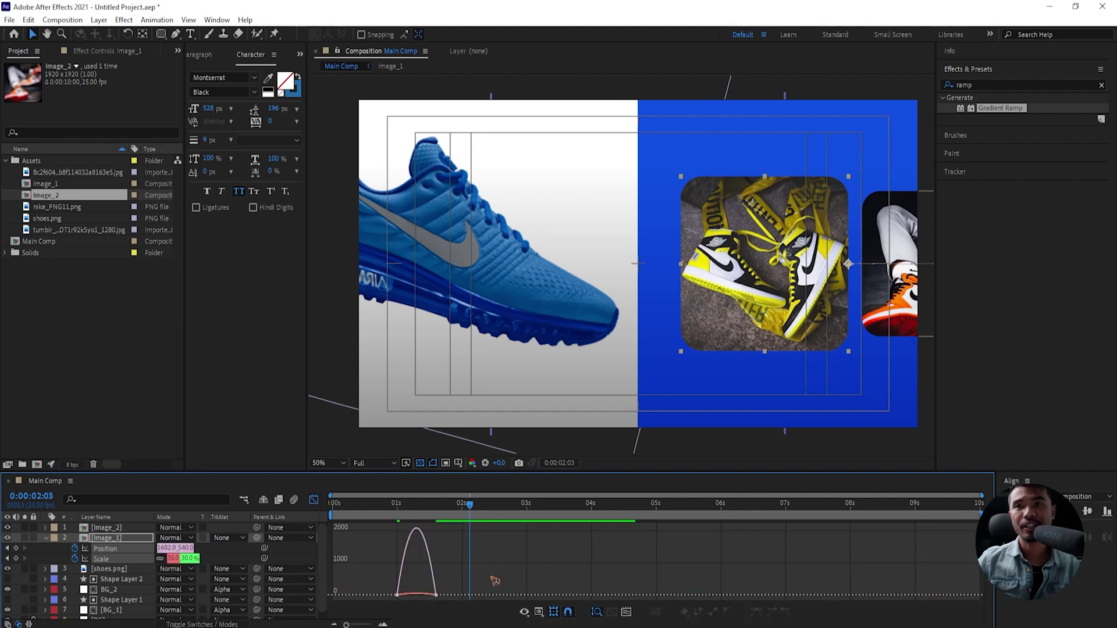
left_click(383, 625)
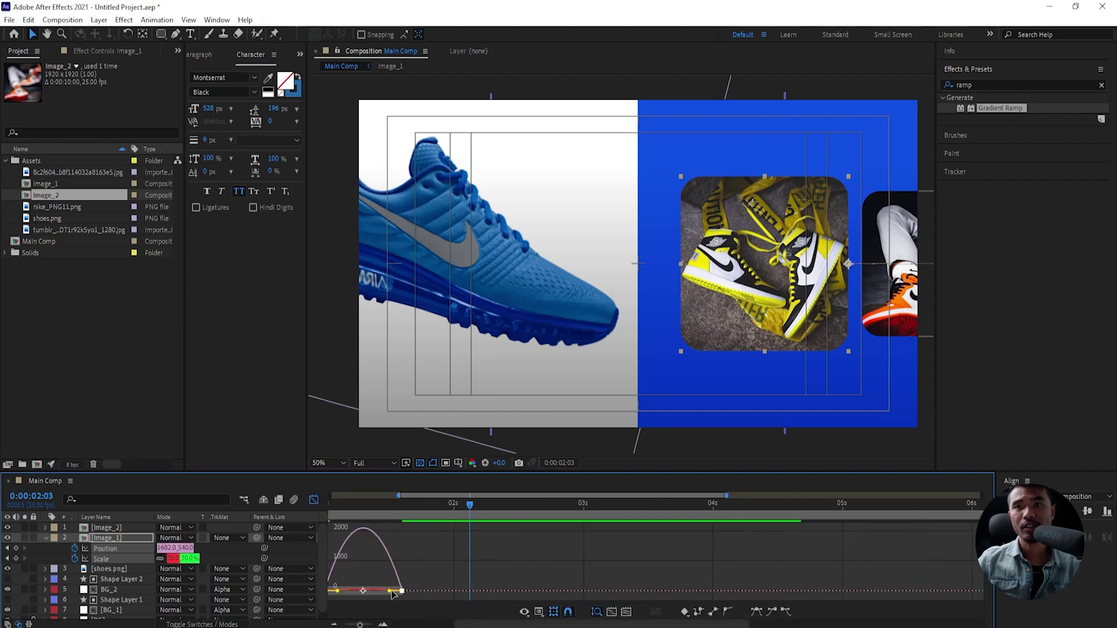
left_click_drag(388, 591, 366, 591)
left_click(314, 499)
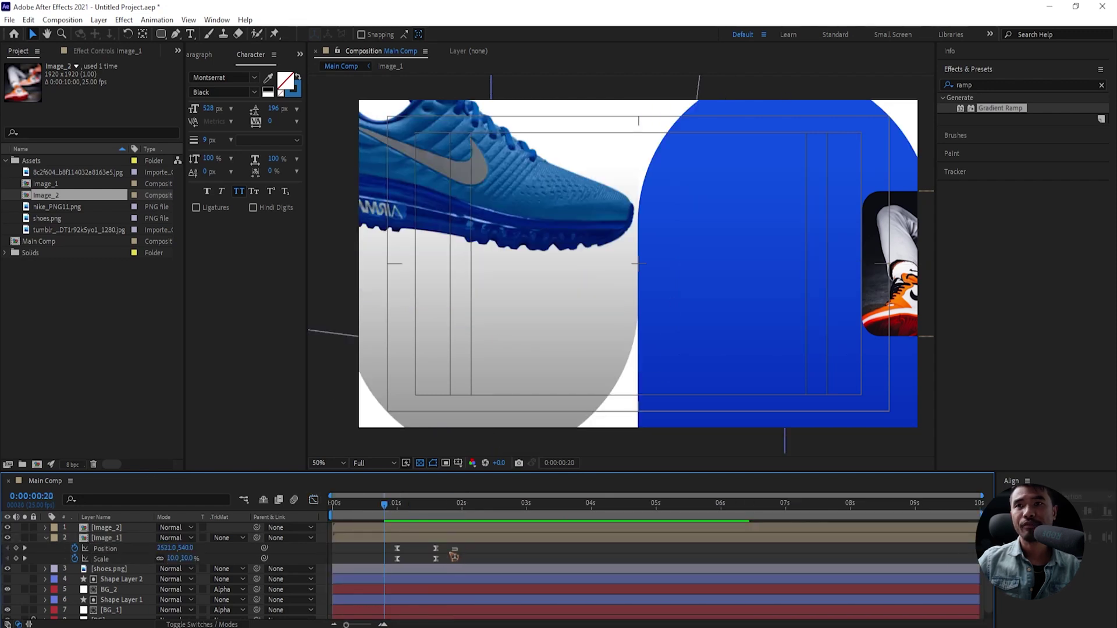
- Move Image_1's ending Position and Scale keyframes to 0:00:01:24 and preview the motion
mouse_move(452, 552)
left_mouse_down()
mouse_move(431, 563)
mouse_move(459, 560)
left_mouse_up()
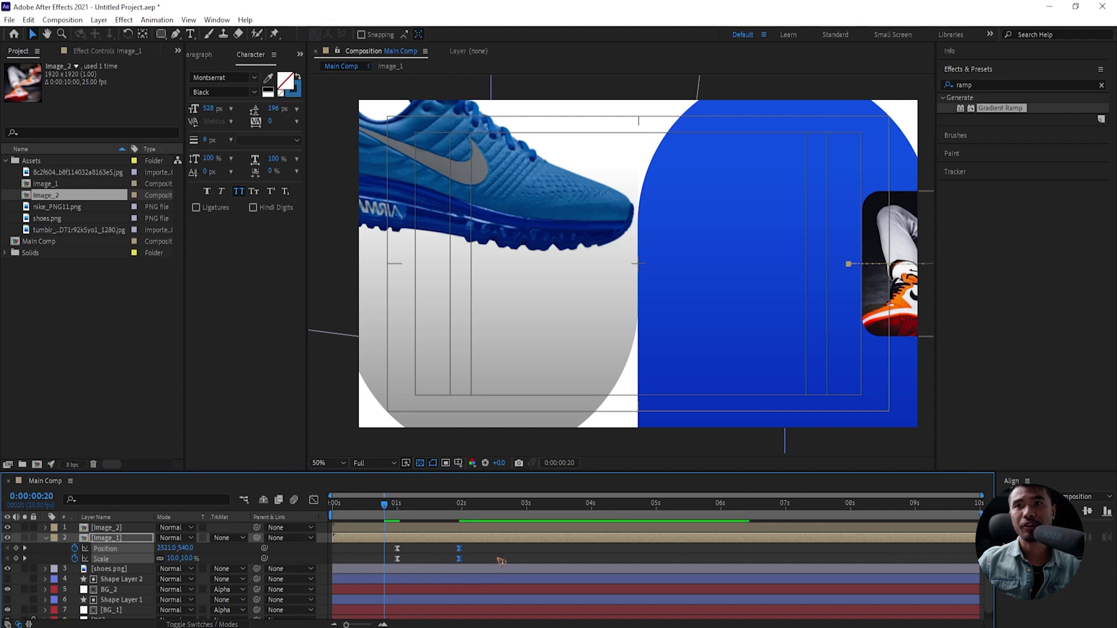
key("space")
key("space")
- Animate Image_1's opacity from 0% at 0:00:01:00 to 100% at 0:00:01:10, apply Easy Ease to both keyframes, and preview
left_click_drag(400, 506, 426, 520)
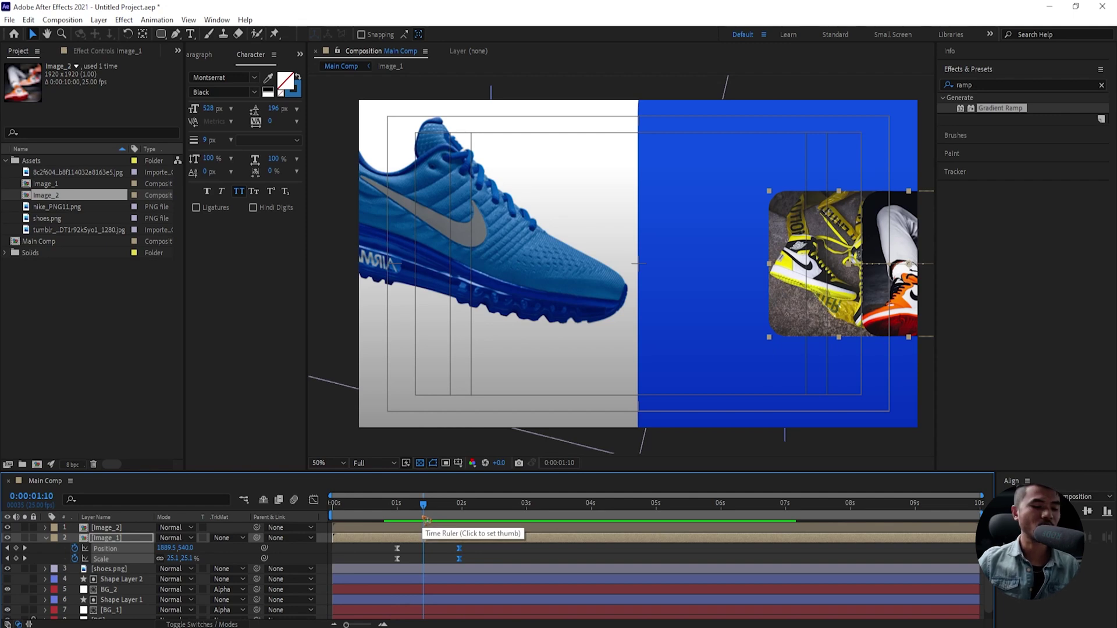
key("shift+t")
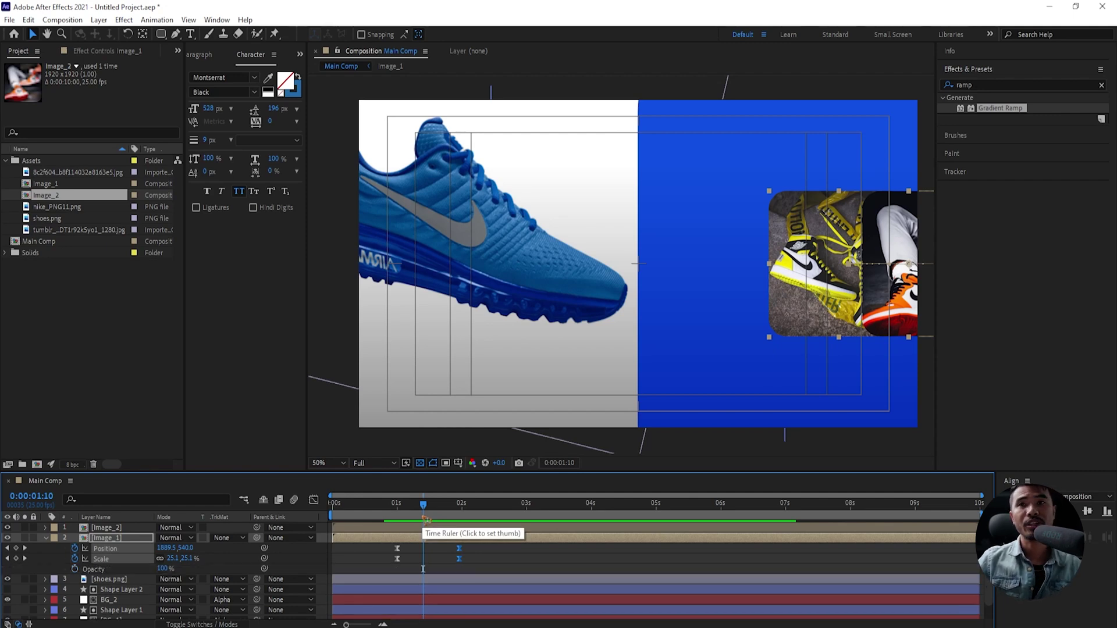
left_click(75, 569)
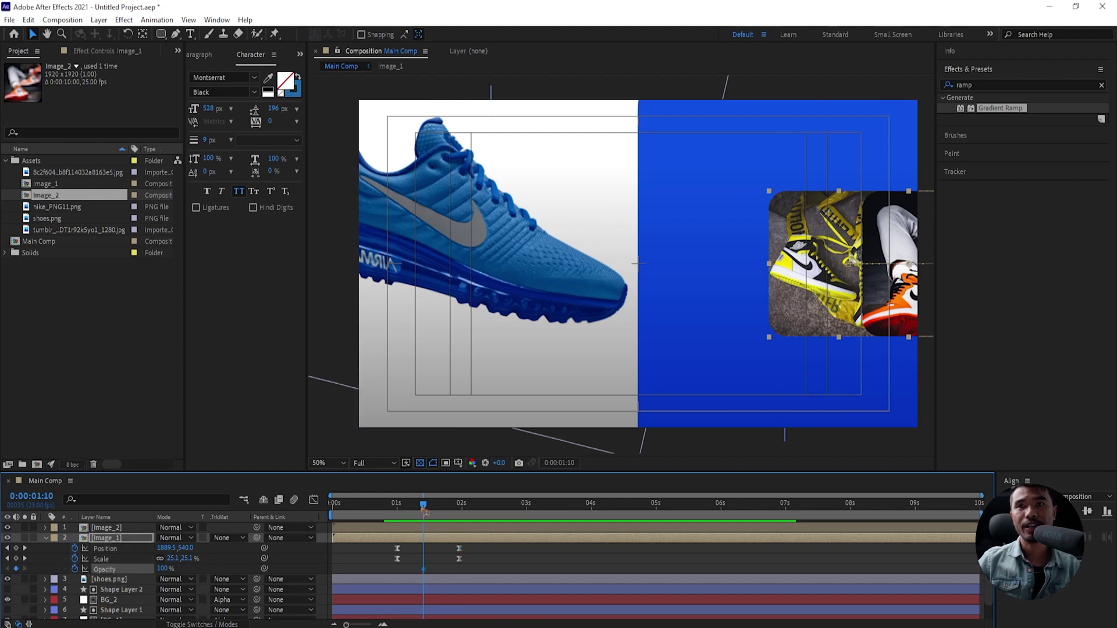
key("j")
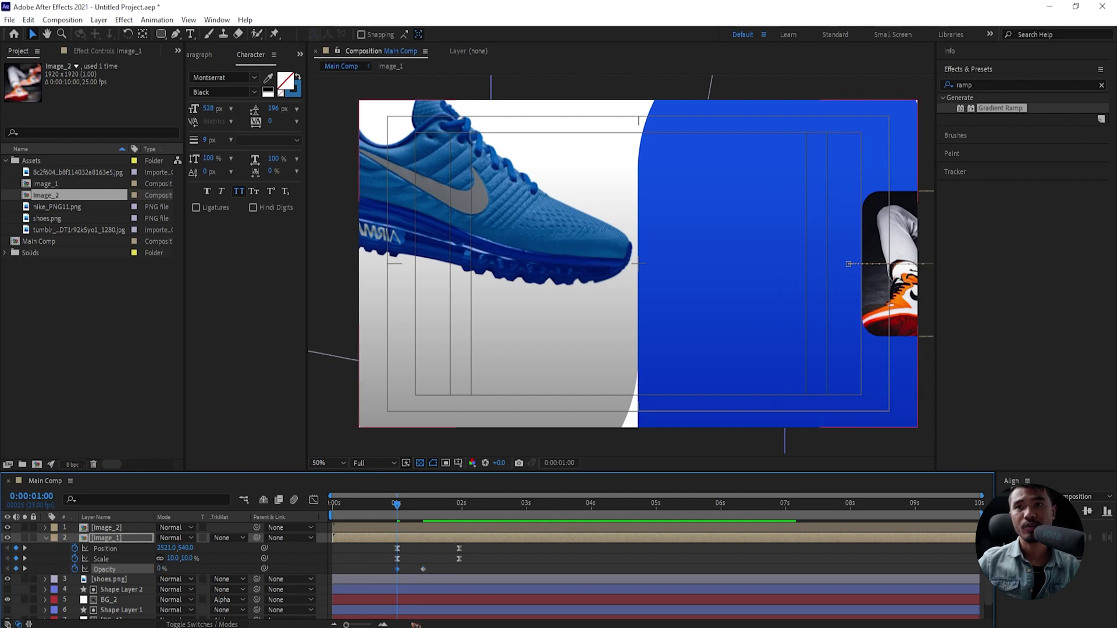
left_click_drag(437, 568, 382, 575)
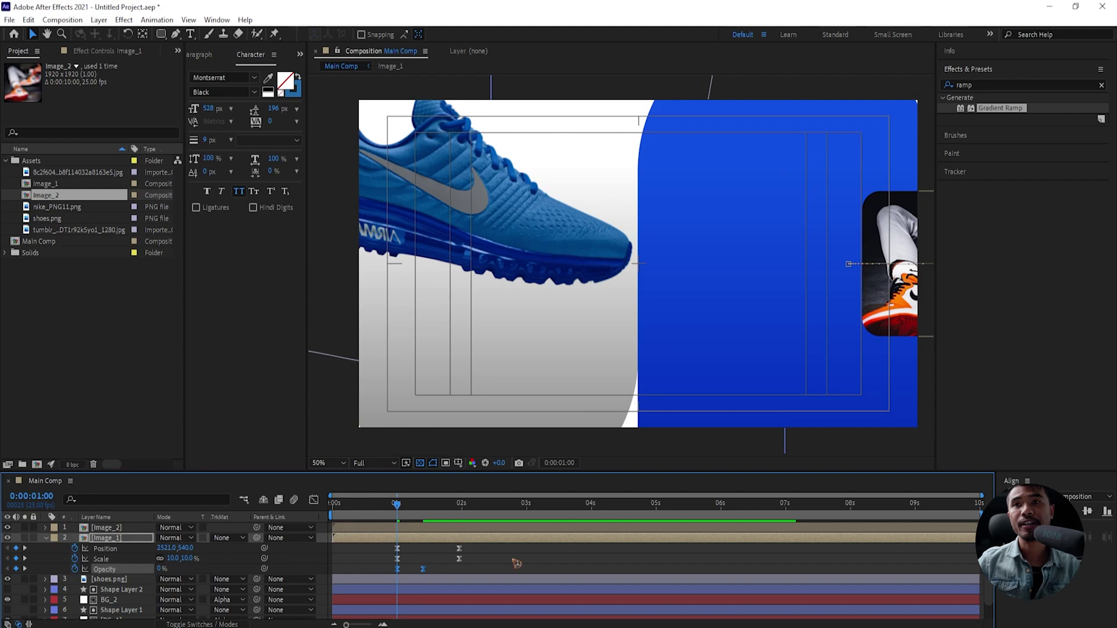
key("space")
- Set the current time to 0:00:01:24 and select the Image_1 layer with its properties collapsed
left_click_drag(403, 510, 455, 548)
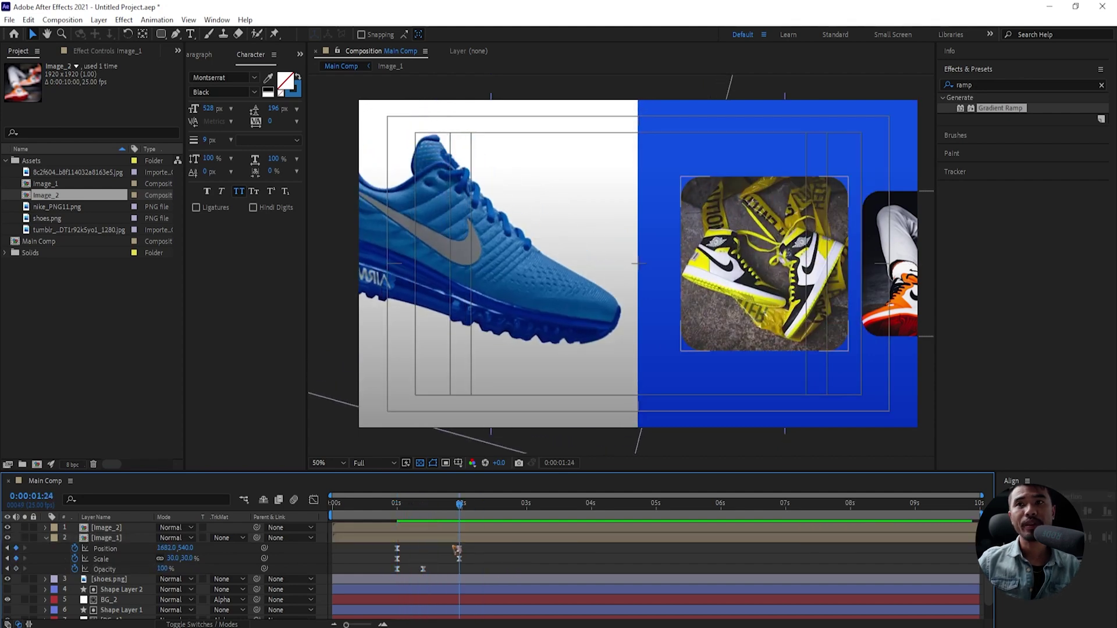
left_click(45, 537)
left_click(108, 538)
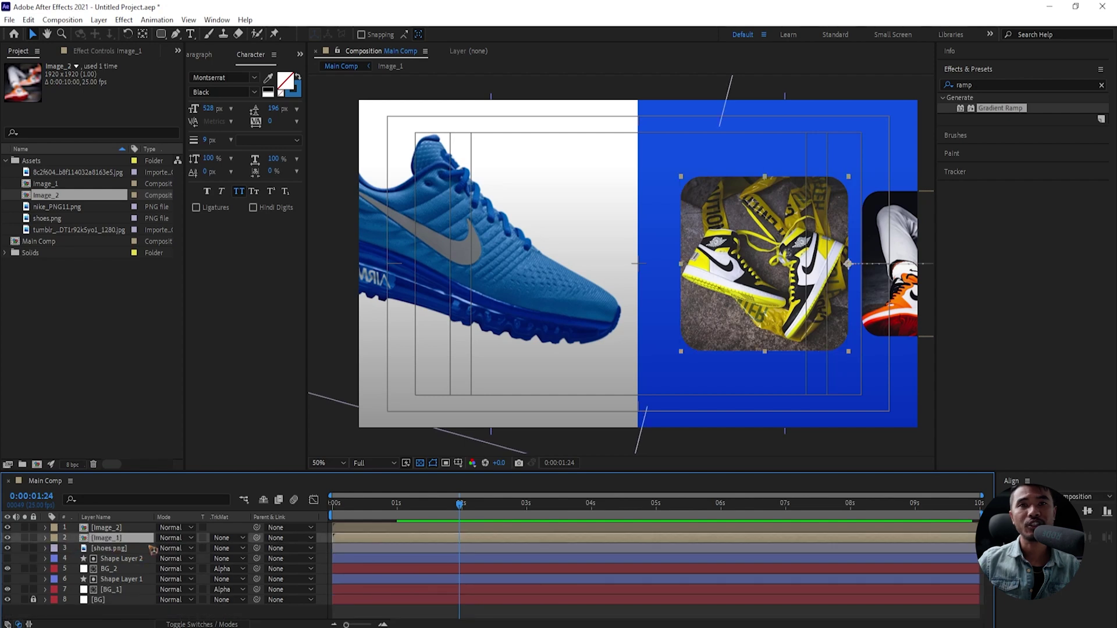
- Parent the Image_2 layer to Image_1 and scrub the timeline to check that both images move together
left_click_drag(417, 516, 457, 524)
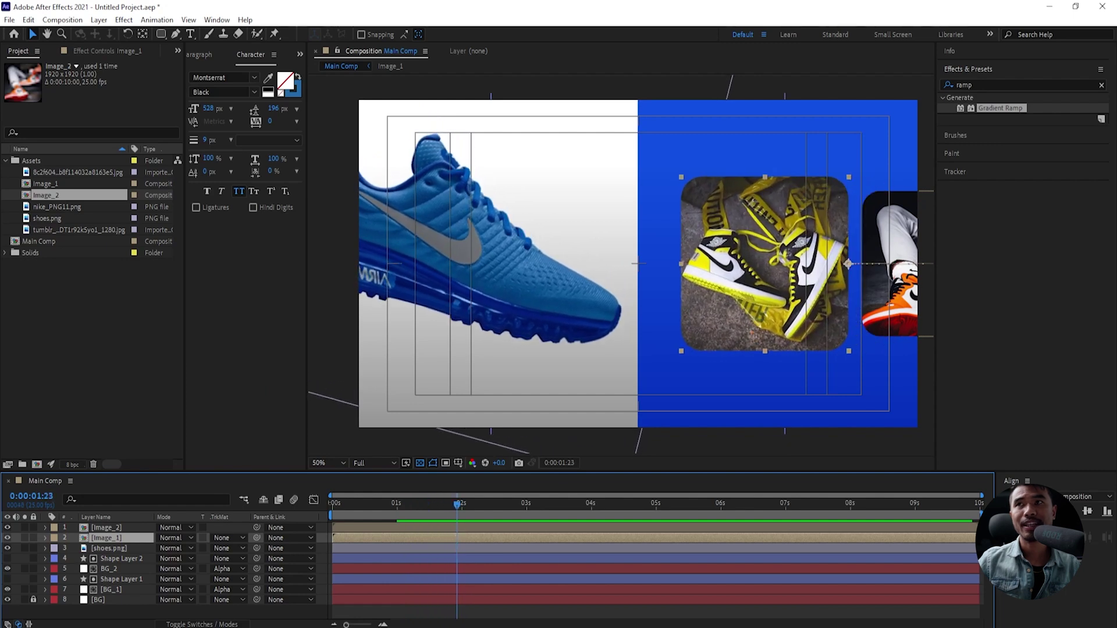
left_click(109, 528)
left_click_drag(256, 528, 119, 538)
left_click_drag(458, 505, 426, 525)
left_click_drag(256, 528, 114, 537)
left_click_drag(441, 510, 443, 513)
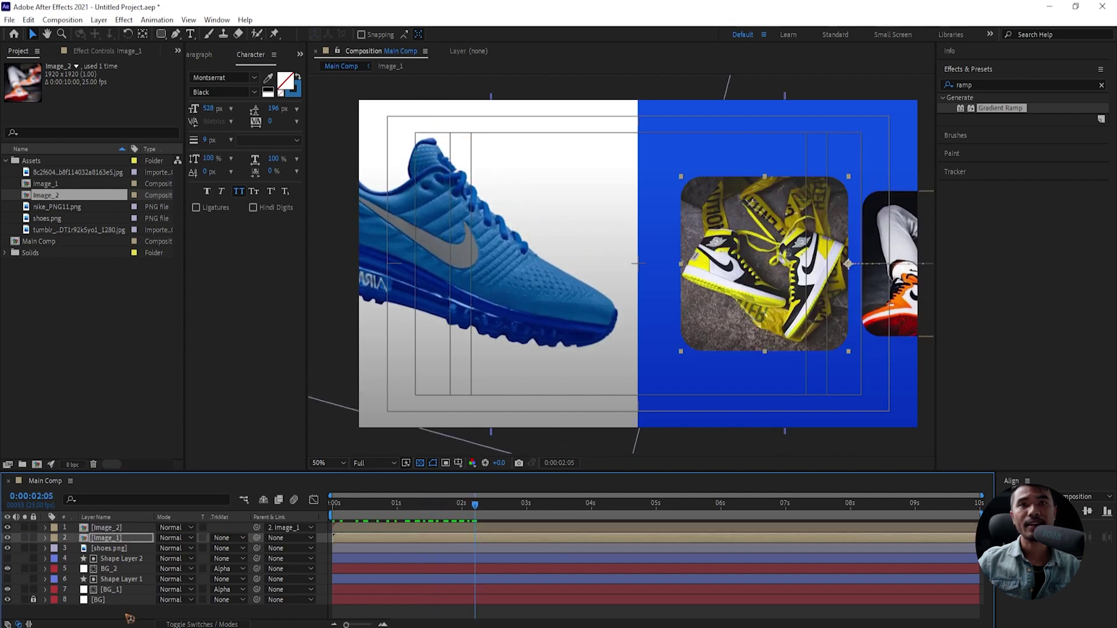
- Add a white all-caps "just do it" title in Montserrat Black at 116 px below the yellow shoe image
left_click(128, 614)
key("ctrl+t")
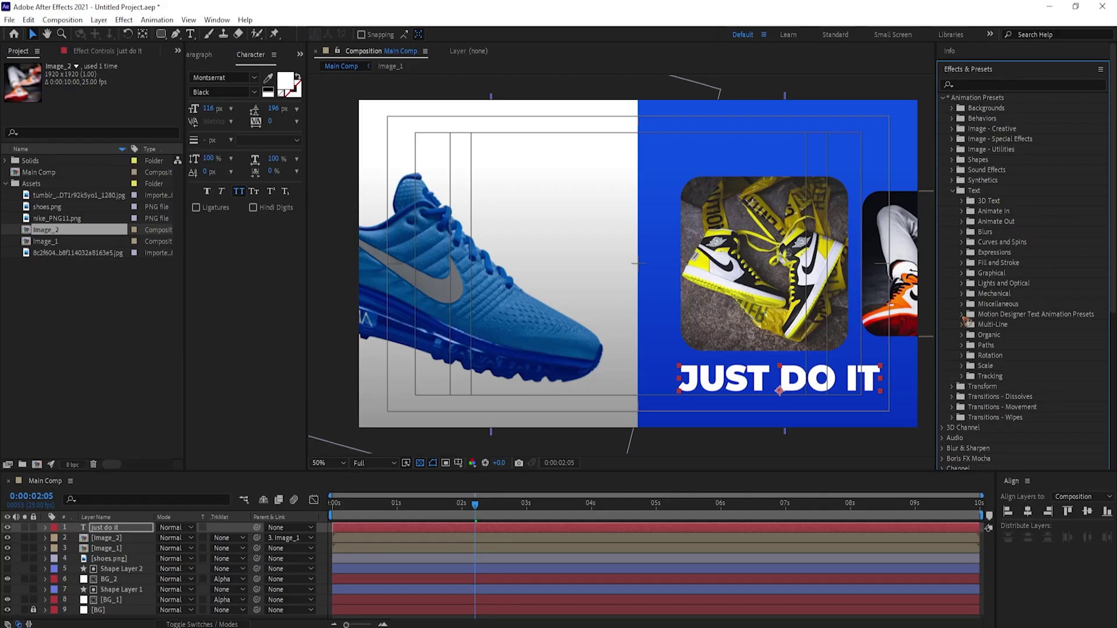
- Apply the Slide from below motion designer text preset to the title and shift its Offset keyframes to start just after 1 second
left_click(963, 315)
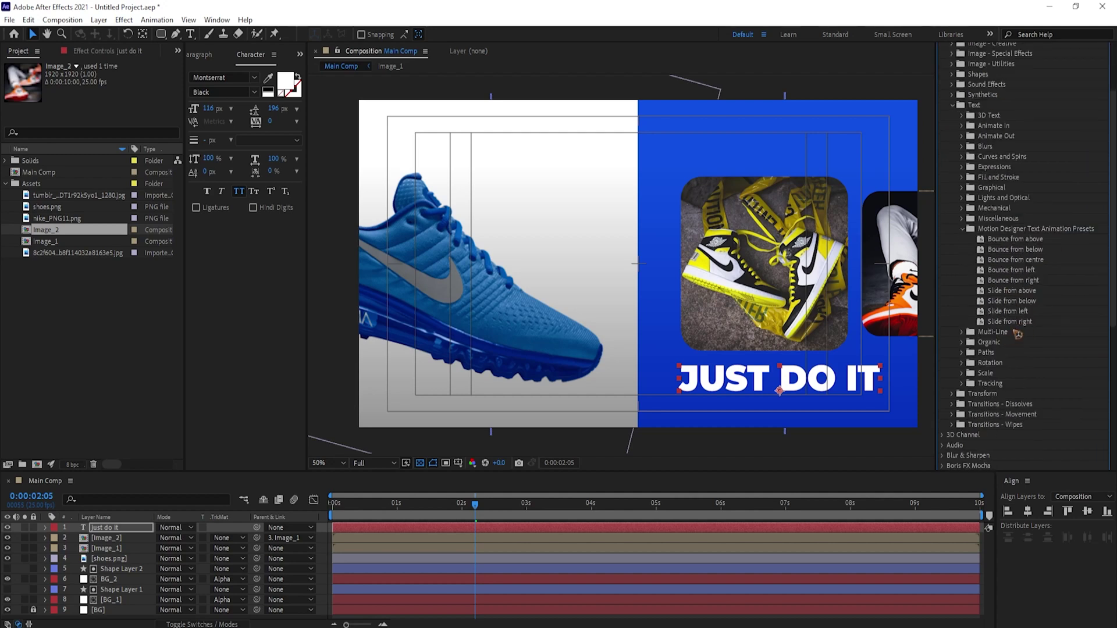
left_click(1015, 303)
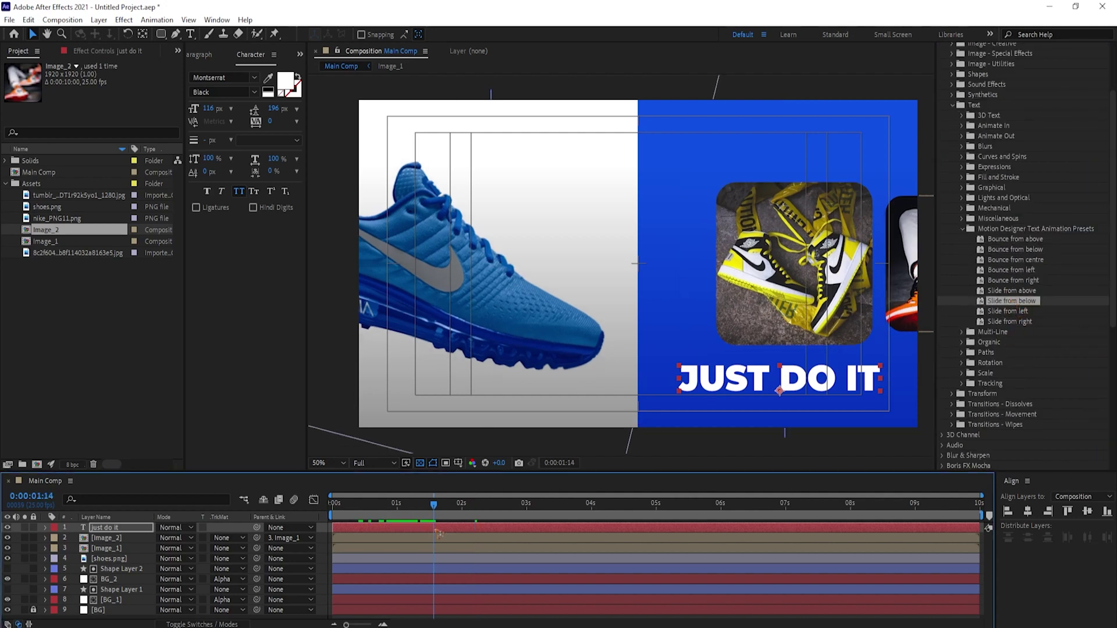
left_click_drag(435, 531, 437, 531)
left_click_drag(1011, 309, 445, 530)
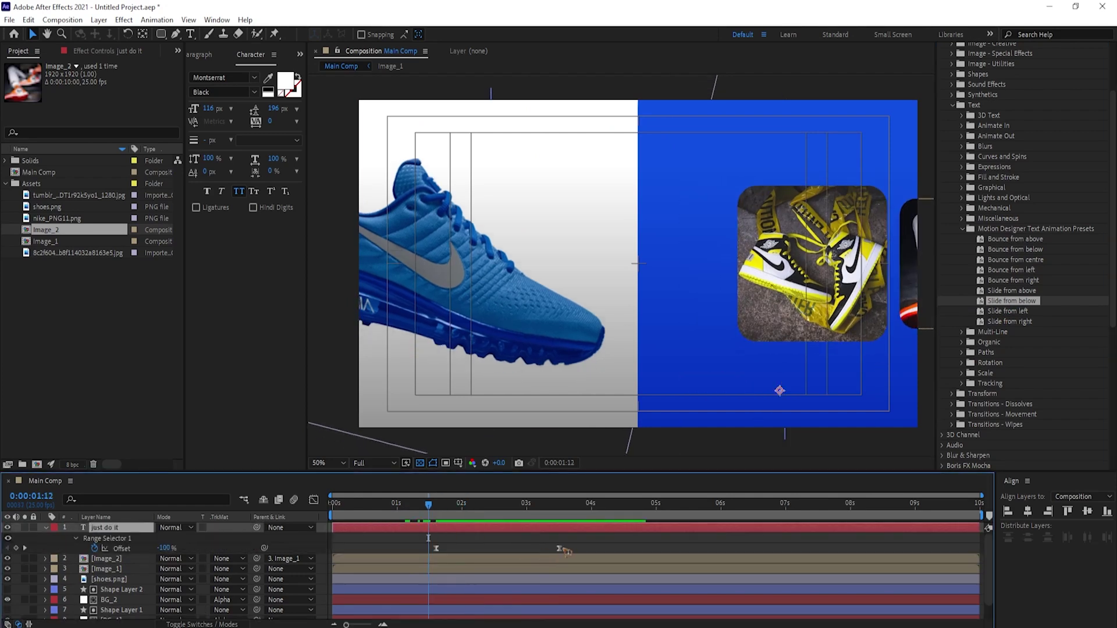
left_click_drag(585, 545, 406, 550)
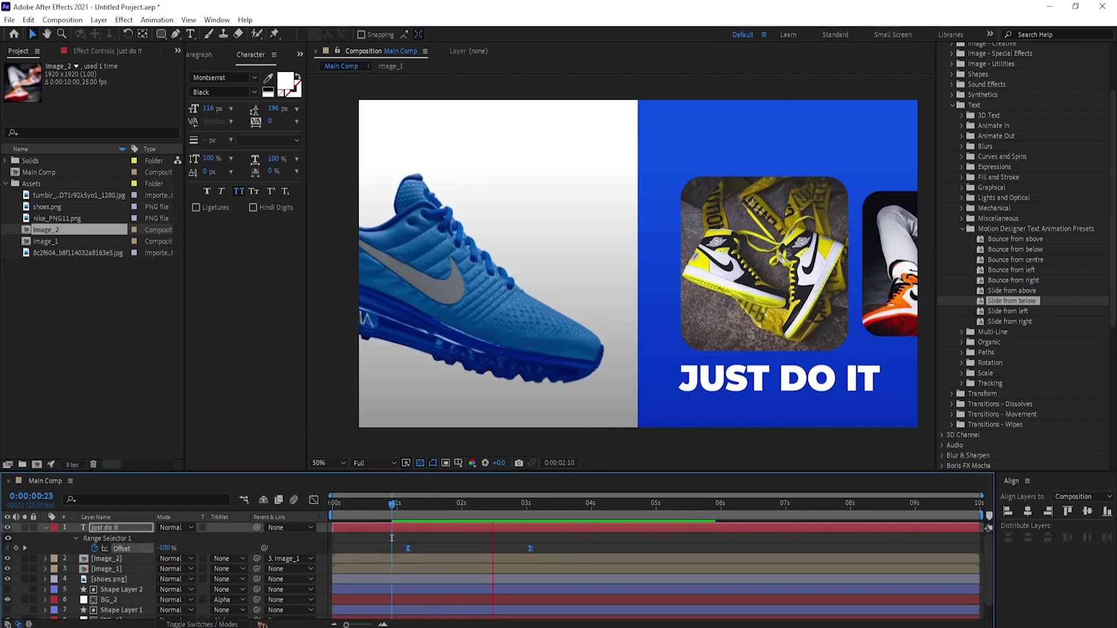
- Preview the title animation and enable motion blur on the just do it, Image_2, Image_1 and shoes.png layers
key("space")
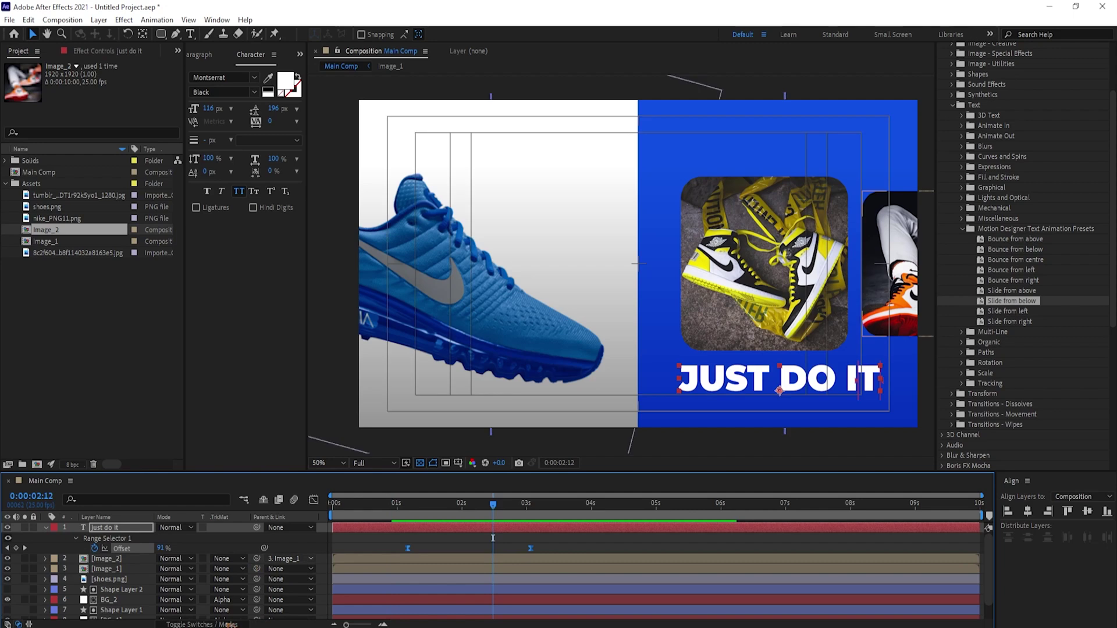
left_click(224, 625)
left_click(205, 528)
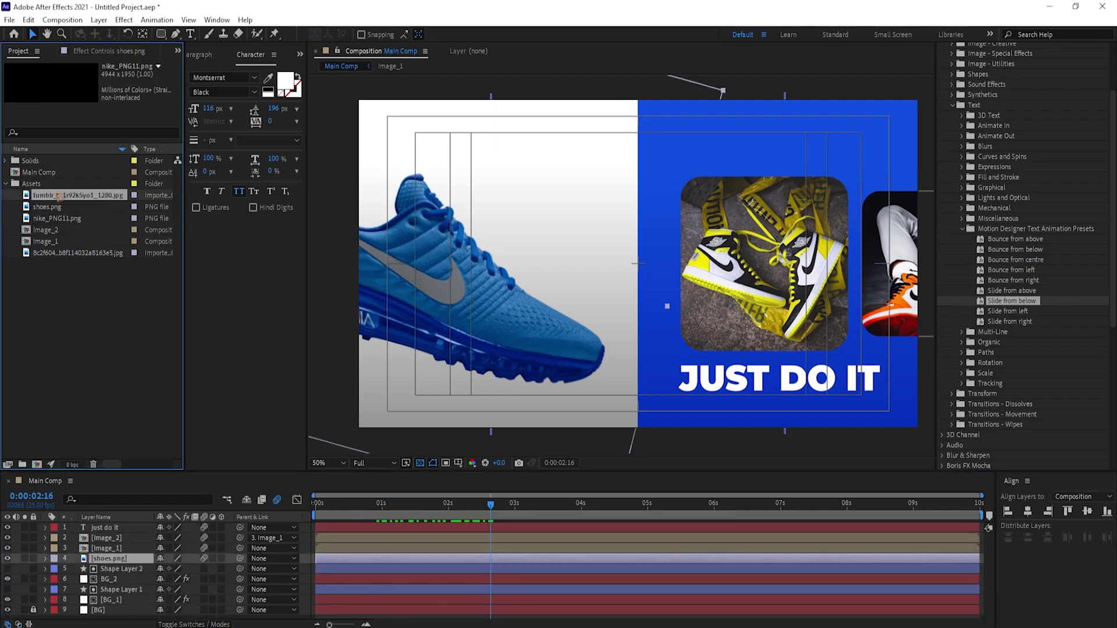
- Add nike_PNG11.png as the uppermost layer of Main Comp, scale it down and place it above the yellow shoe image
left_click(51, 252)
left_click_drag(58, 219, 134, 528)
key("comma")
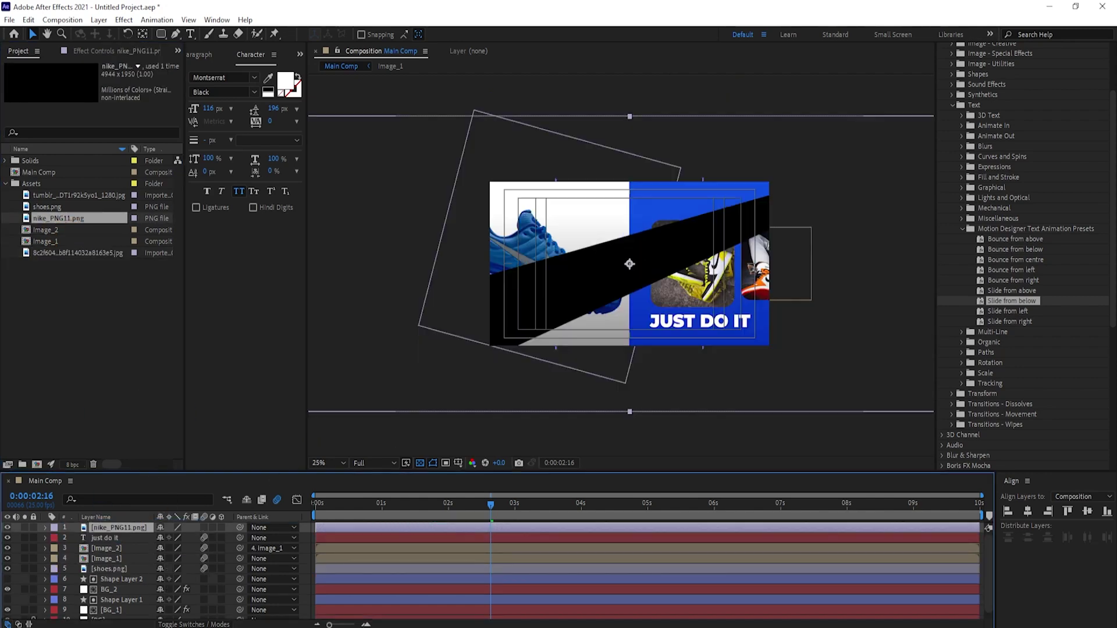
left_click_drag(630, 118, 667, 206)
scroll(740, 212, "up", 1)
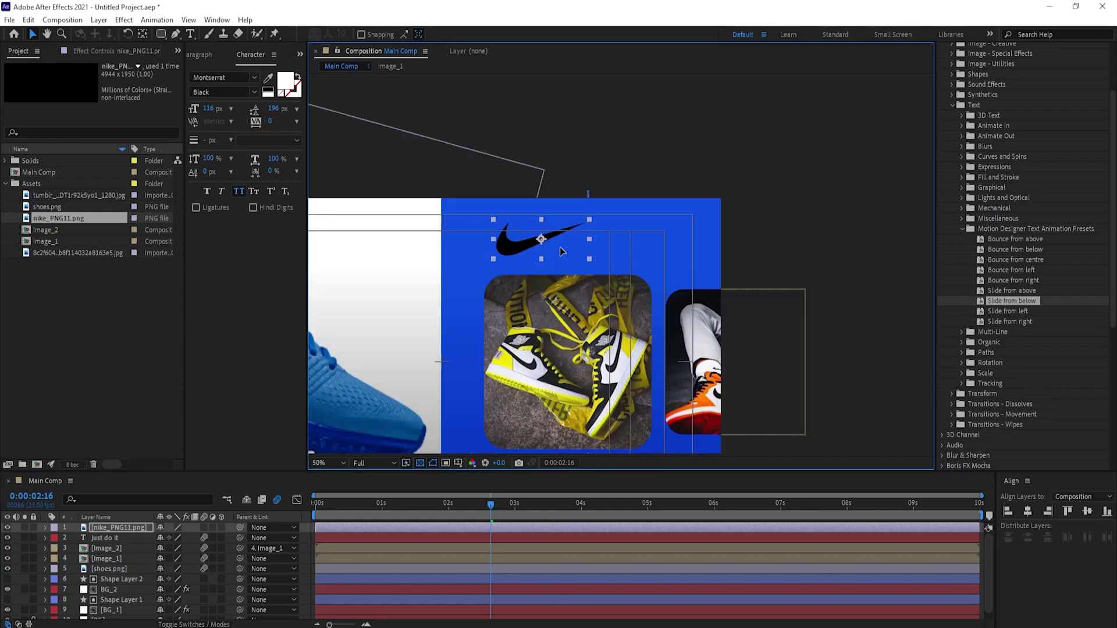
scroll(1024, 77, "up", 3)
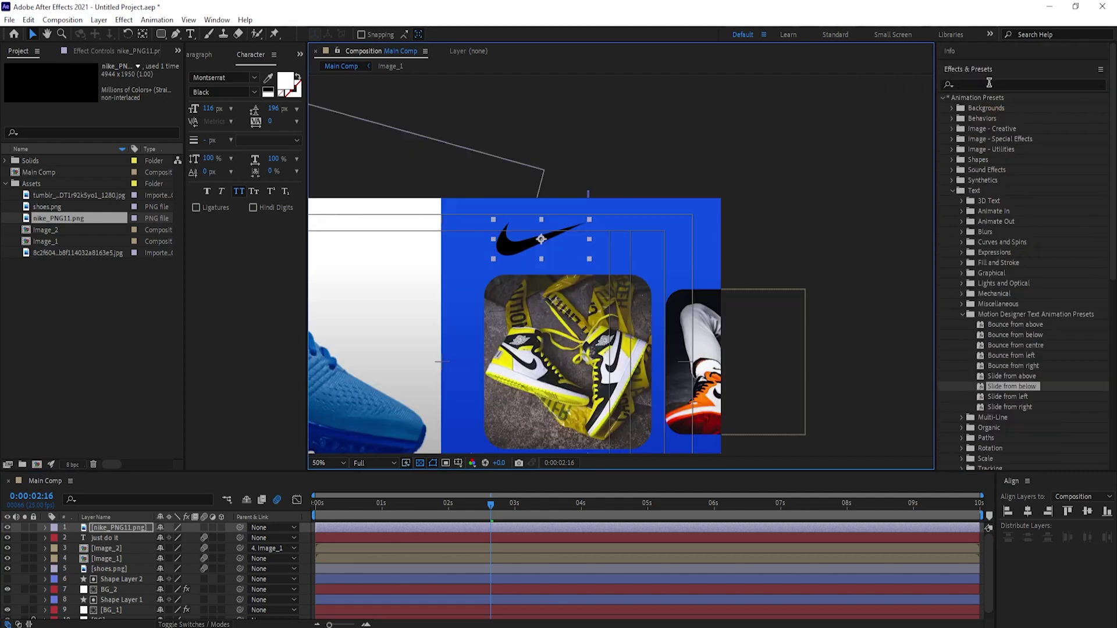
- Apply the Fill effect to the Nike logo with its color set to white FFFFFF, and nudge the logo slightly
left_click(989, 83)
type("fill")
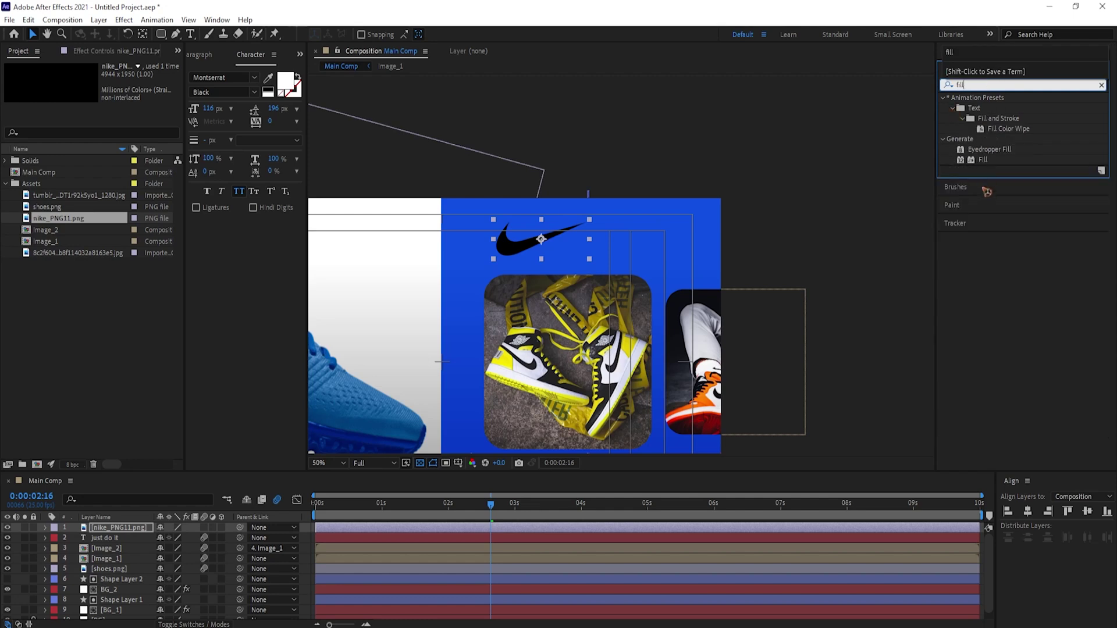
left_click(983, 160)
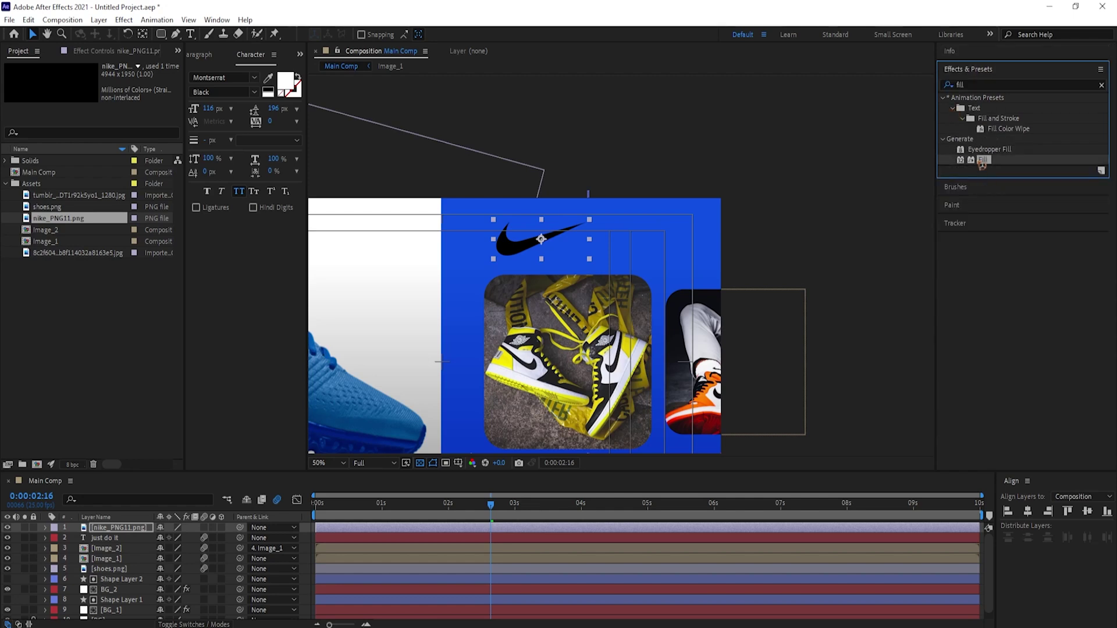
left_click_drag(972, 162, 178, 530)
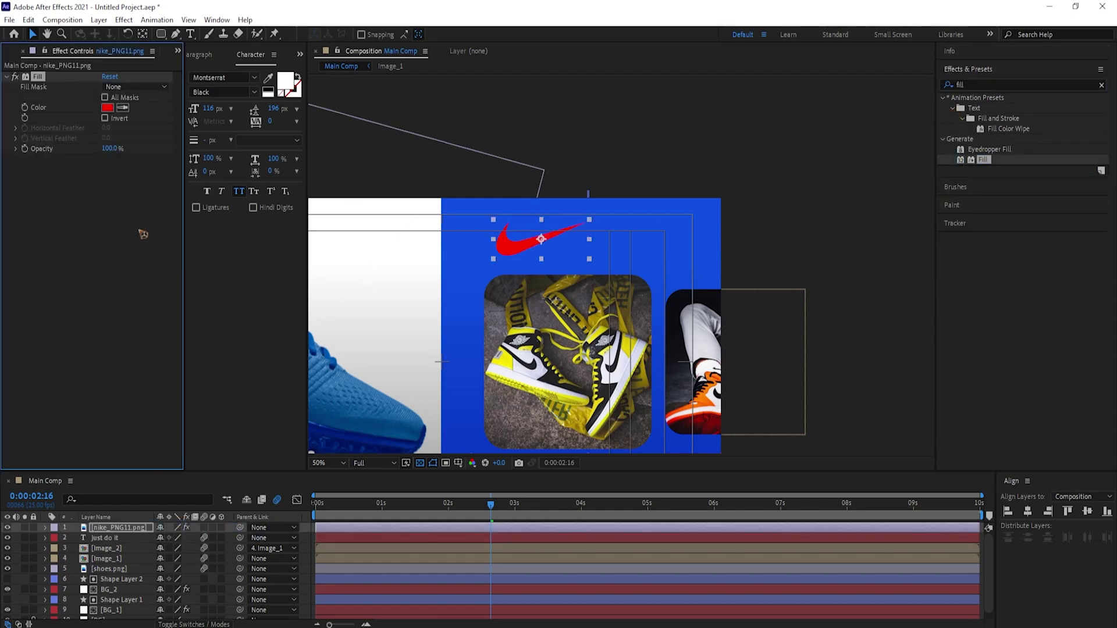
left_click(108, 108)
left_click(525, 382)
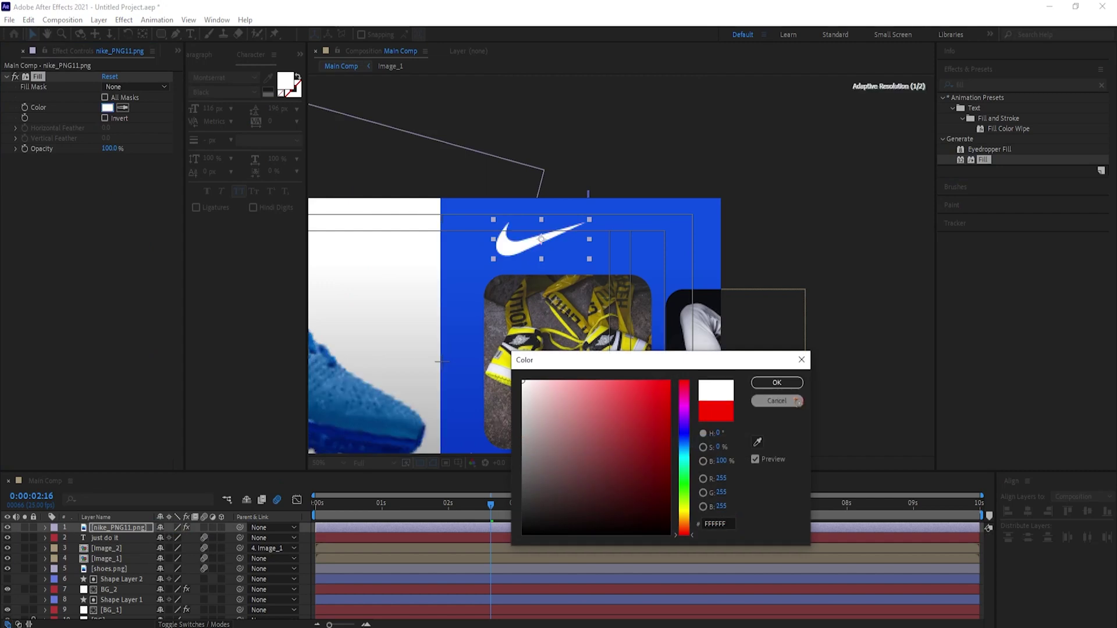
left_click(774, 383)
left_click_drag(619, 388, 654, 324)
left_click_drag(563, 187, 561, 185)
- Keyframe the logo's Position and Opacity at 0:00:01:19, and set 0% opacity and position 1292, 204 at 0:00:01:07
left_click_drag(339, 505, 436, 542)
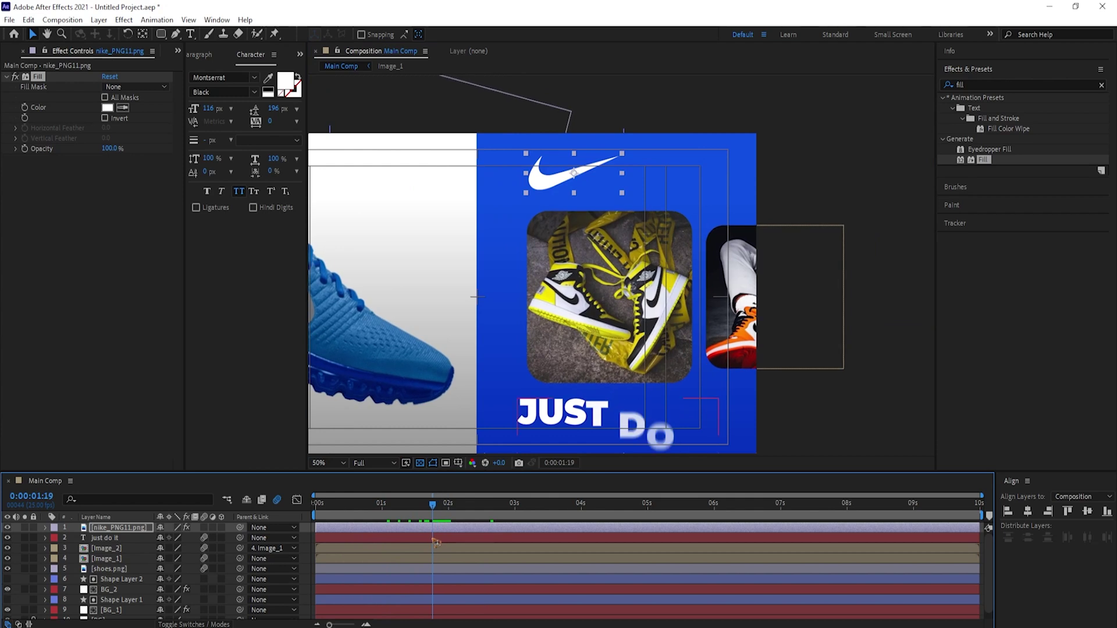
key("p")
key("shift+t")
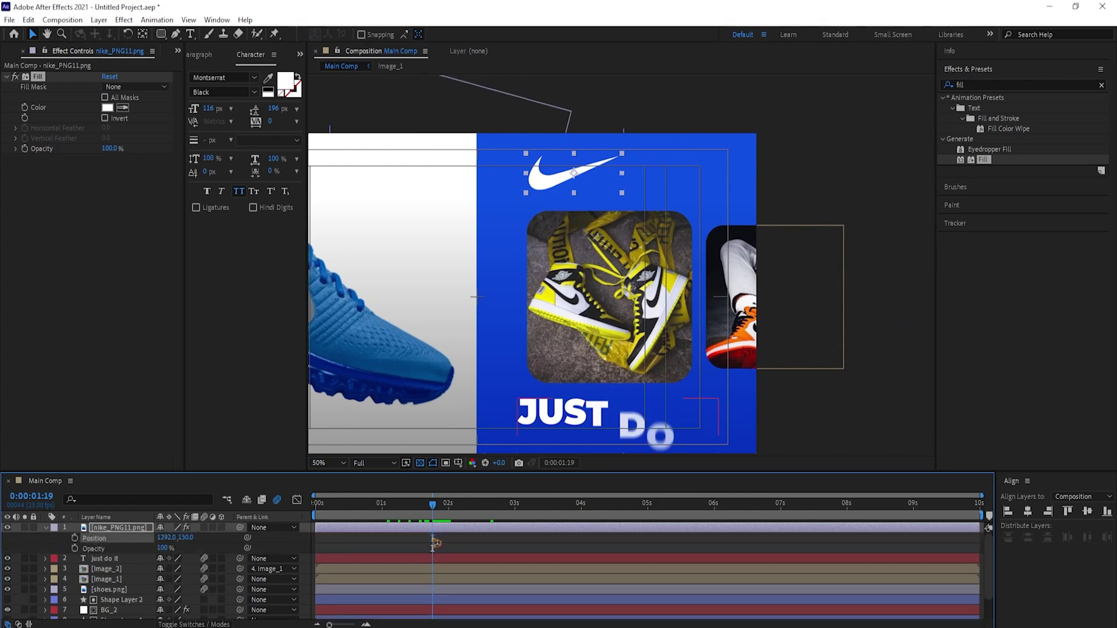
left_click_drag(75, 538, 76, 549)
left_click_drag(438, 506, 484, 524)
left_click_drag(393, 504, 400, 504)
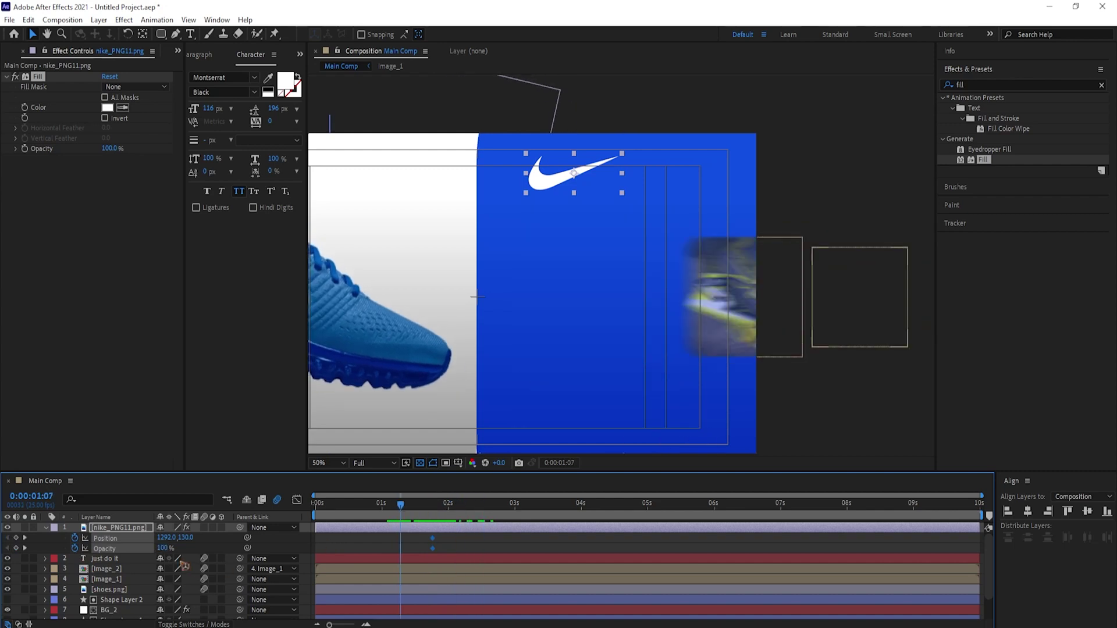
left_click_drag(164, 549, 105, 548)
left_click_drag(190, 540, 229, 540)
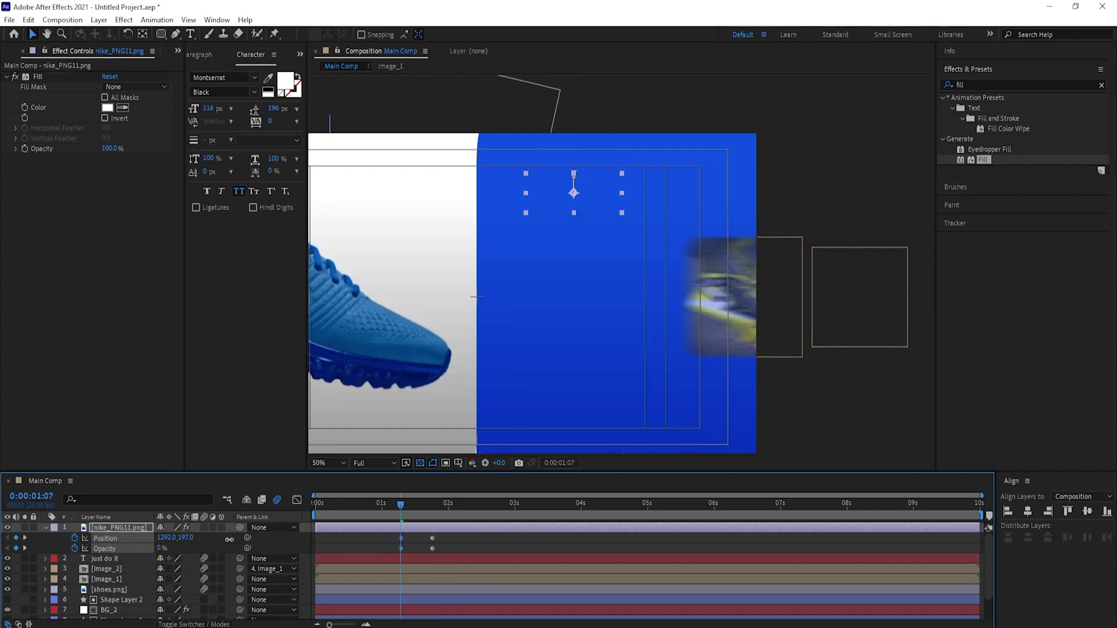
- Apply Easy Ease to the logo's Position and Opacity keyframes, lengthen the end keyframe's incoming influence in the speed graph, and preview
left_click_drag(485, 540, 336, 560)
key("F9")
left_click(297, 500)
left_click_drag(428, 591, 408, 591)
left_click(296, 500)
mouse_move(456, 538)
left_mouse_down()
mouse_move(430, 551)
mouse_move(478, 543)
left_mouse_up()
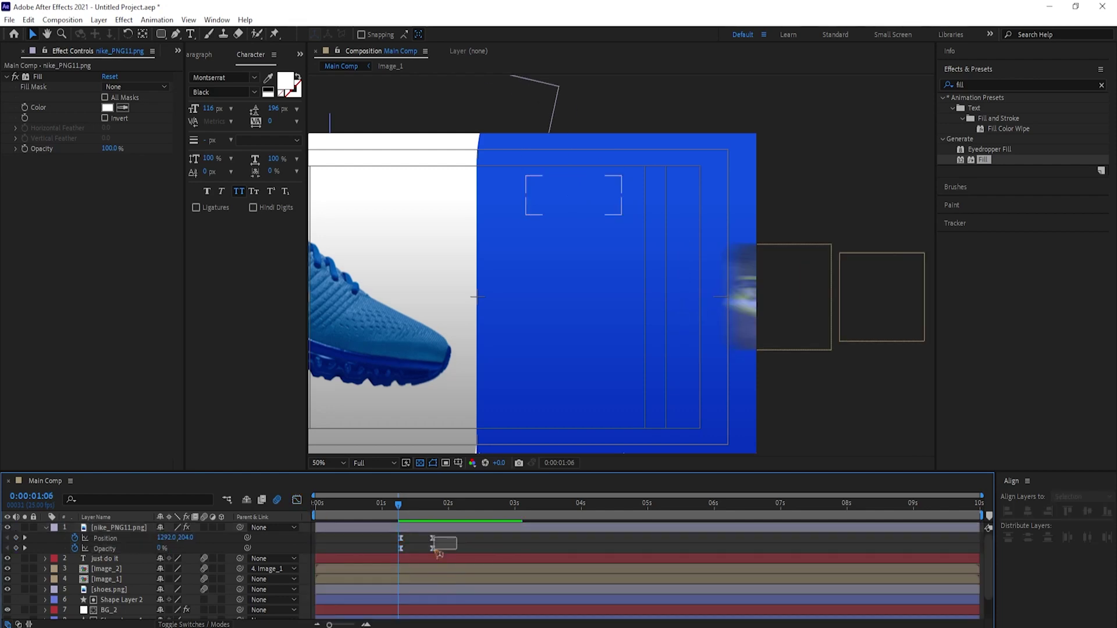
key("space")
left_click(46, 528)
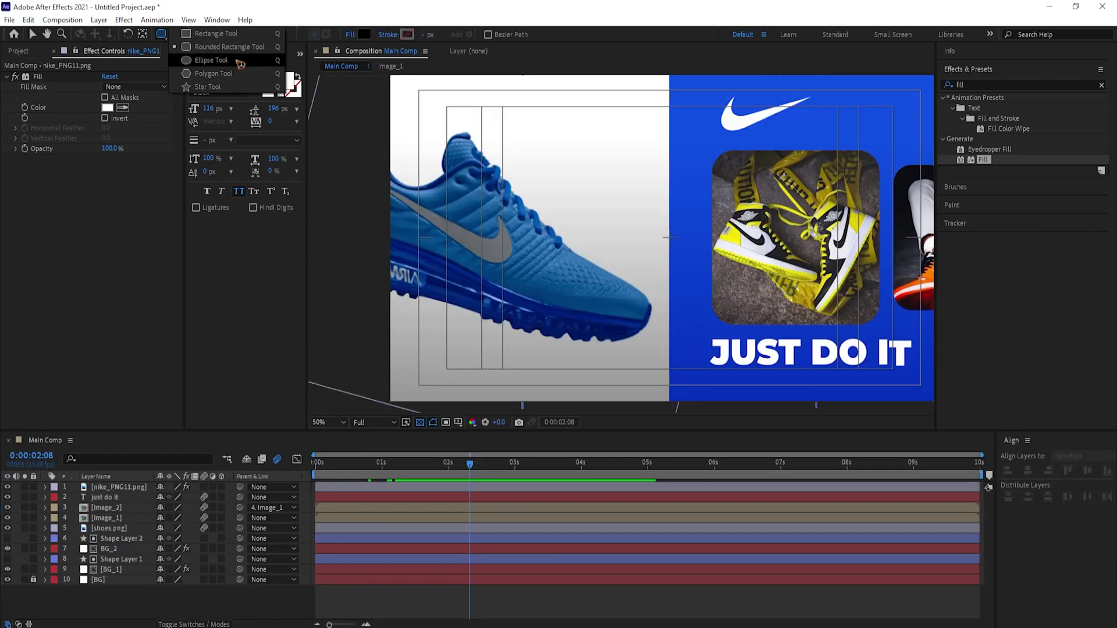
- Set up the Ellipse tool with no fill and a blue stroke color sampled from the shoe
left_click(240, 62)
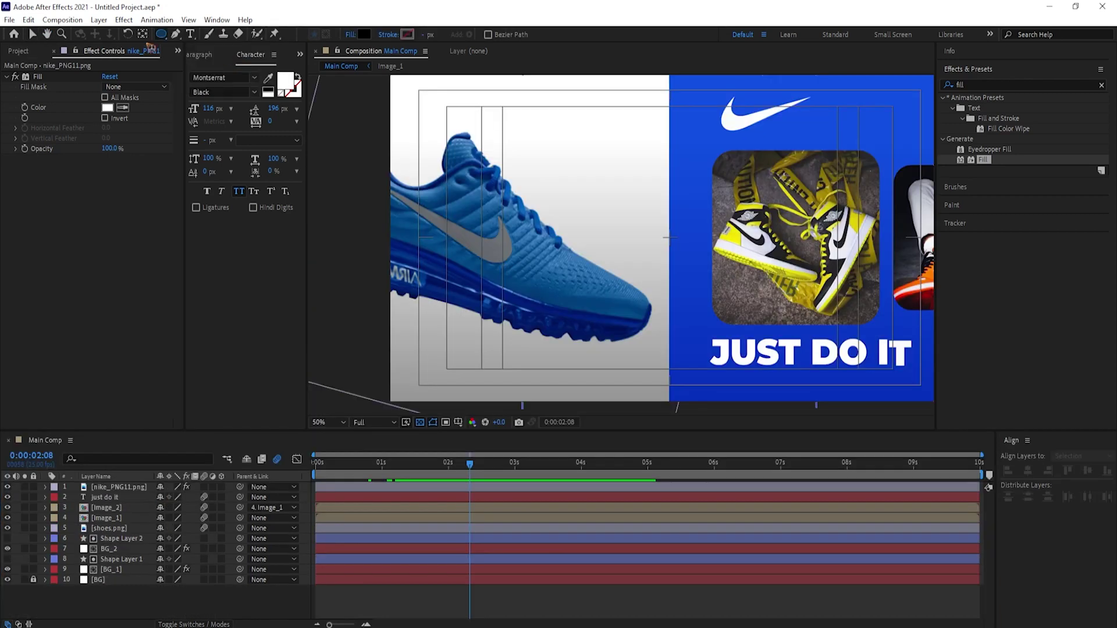
left_click(349, 35)
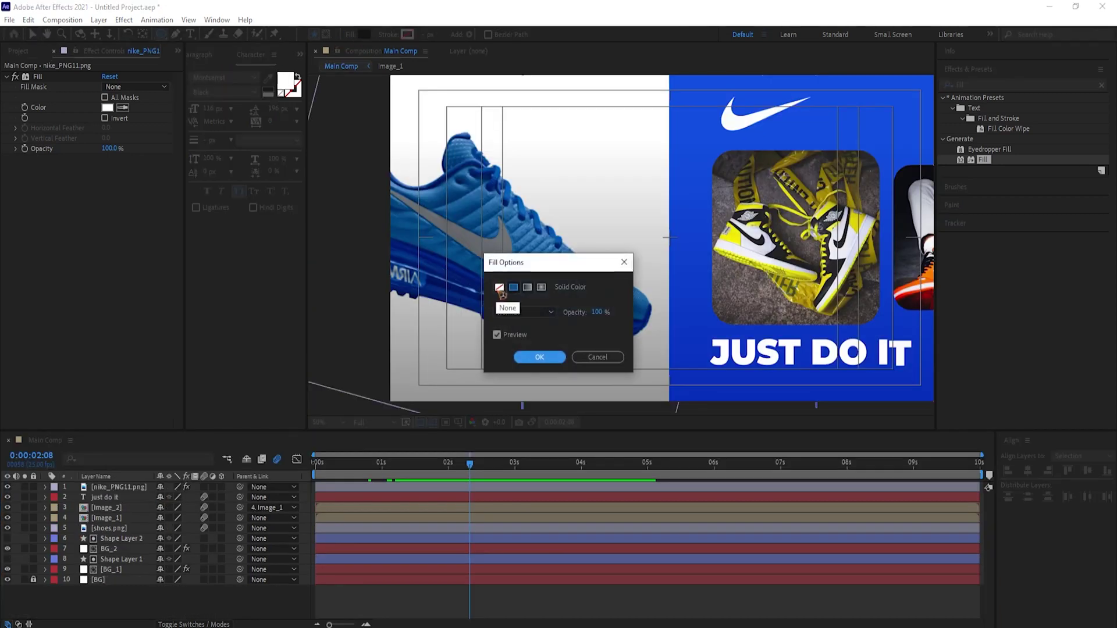
left_click(534, 357)
left_click(407, 35)
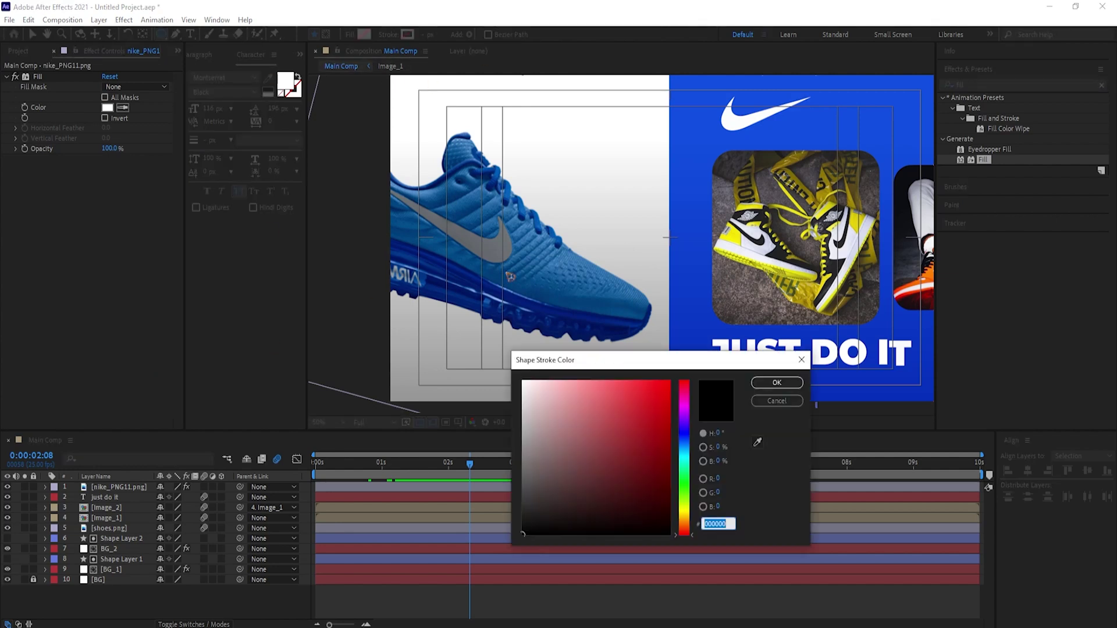
left_click(758, 443)
left_click(633, 309)
key("Return")
- Draw an ellipse over the composition's left part and set its stroke width to 129 px to form a ring
mouse_move(411, 172)
left_mouse_down()
mouse_move(561, 352)
mouse_move(509, 302)
mouse_move(516, 309)
left_mouse_up()
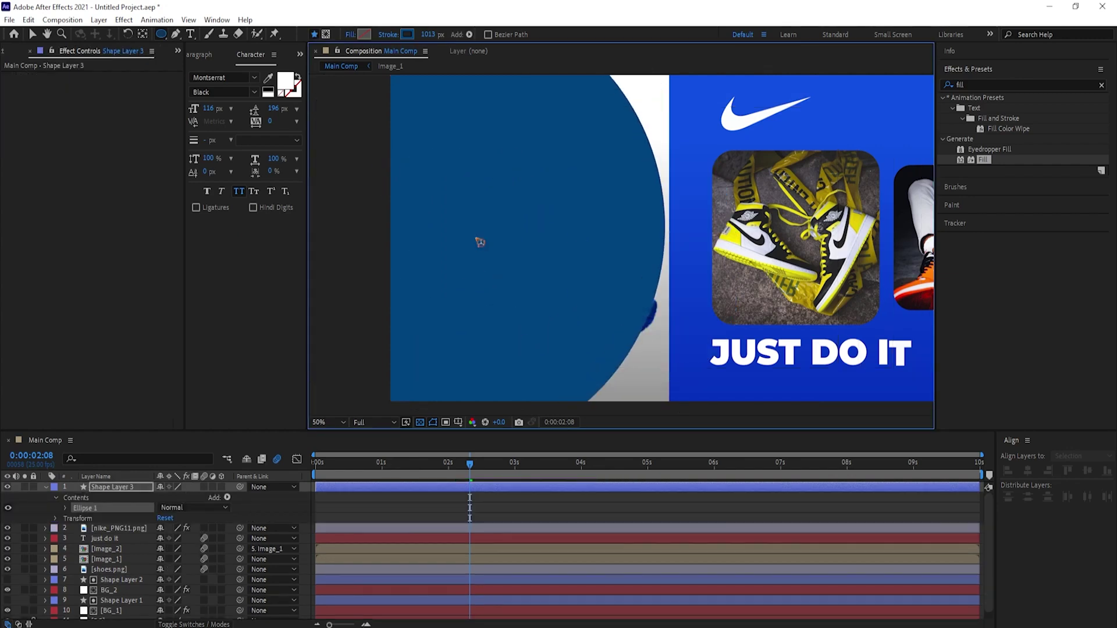
left_click_drag(429, 34, 343, 38)
left_click(342, 464)
left_click(378, 488)
key("v")
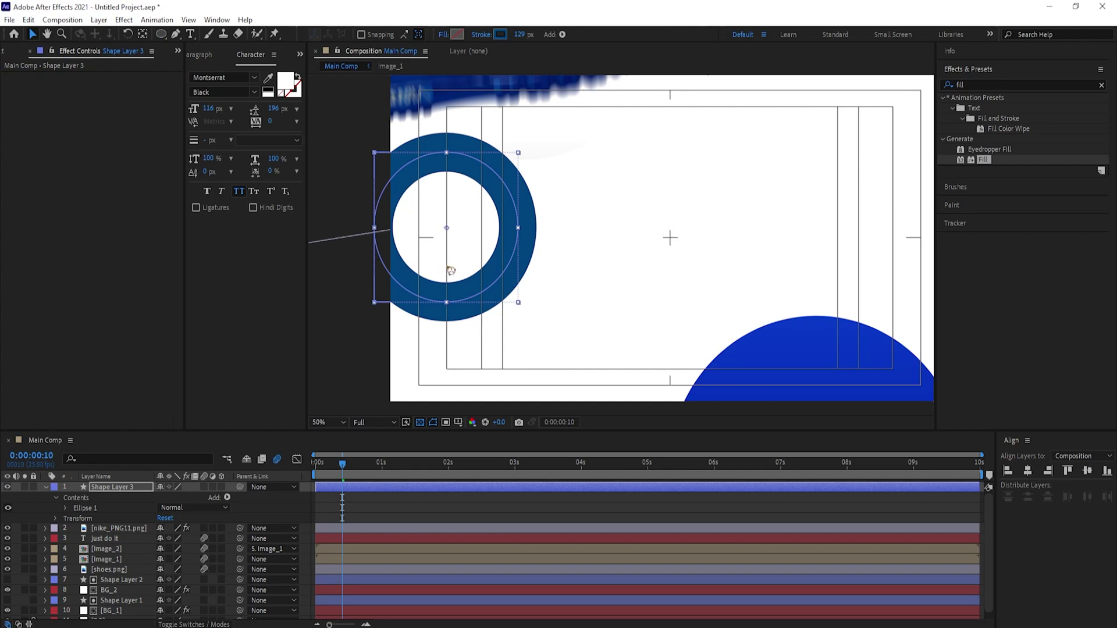
- Center Shape Layer 3's anchor point in its content, enlarge the ring and change its stroke to a brighter blue
left_click(99, 20)
mouse_move(175, 163)
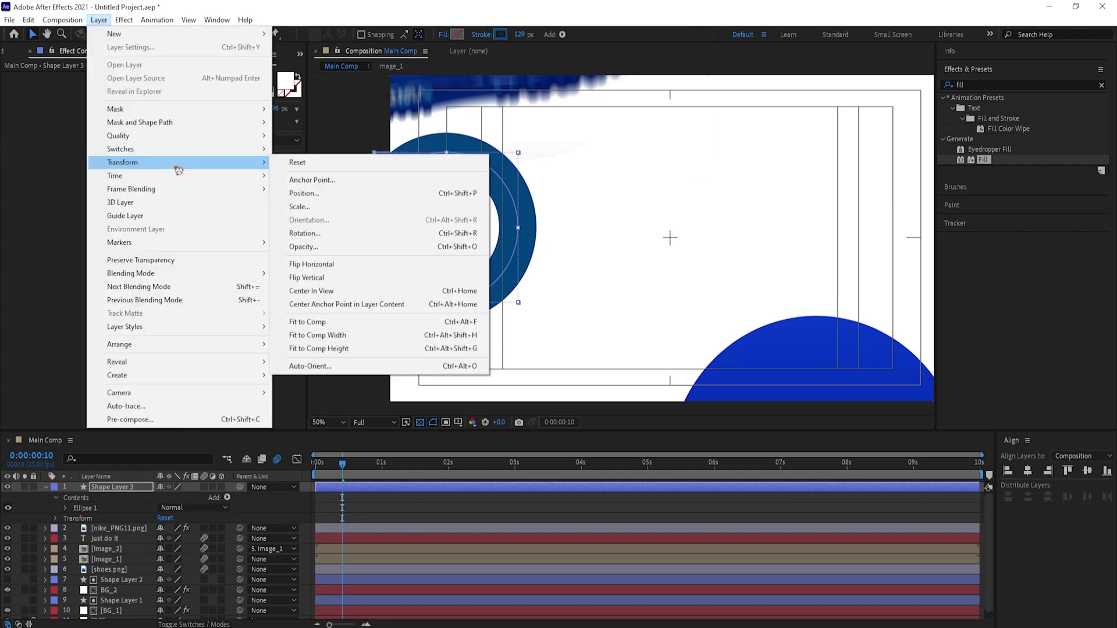
left_click(374, 309)
left_click_drag(520, 305, 546, 332)
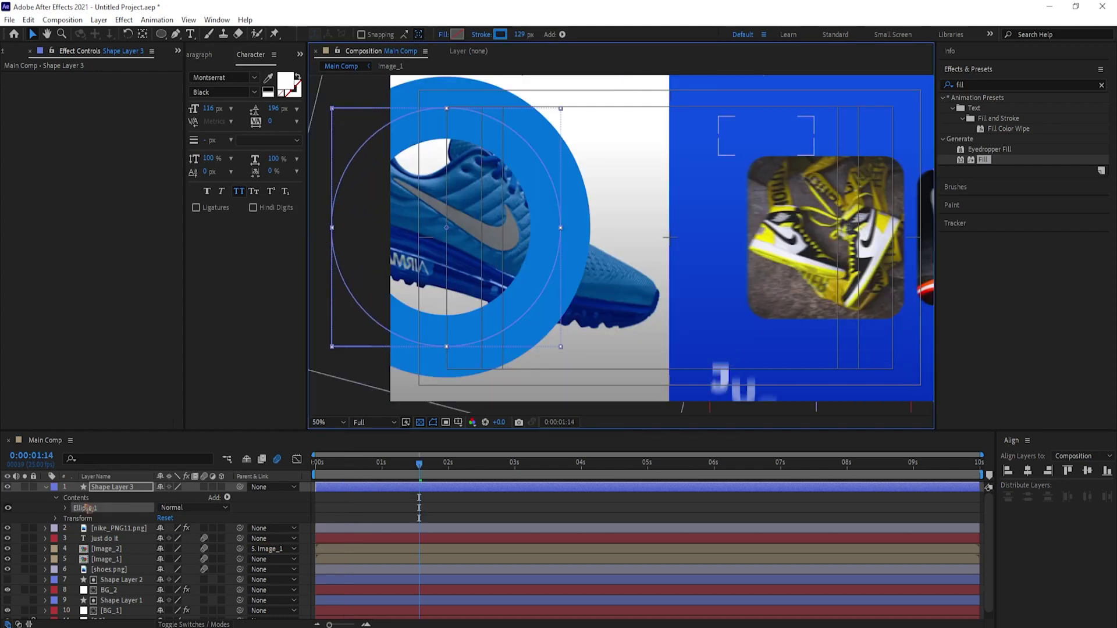
- Keyframe the ring's Position from off-frame left at 0:00:00:00 to off-frame right at about 3.6 seconds
left_click(46, 487)
key("Home")
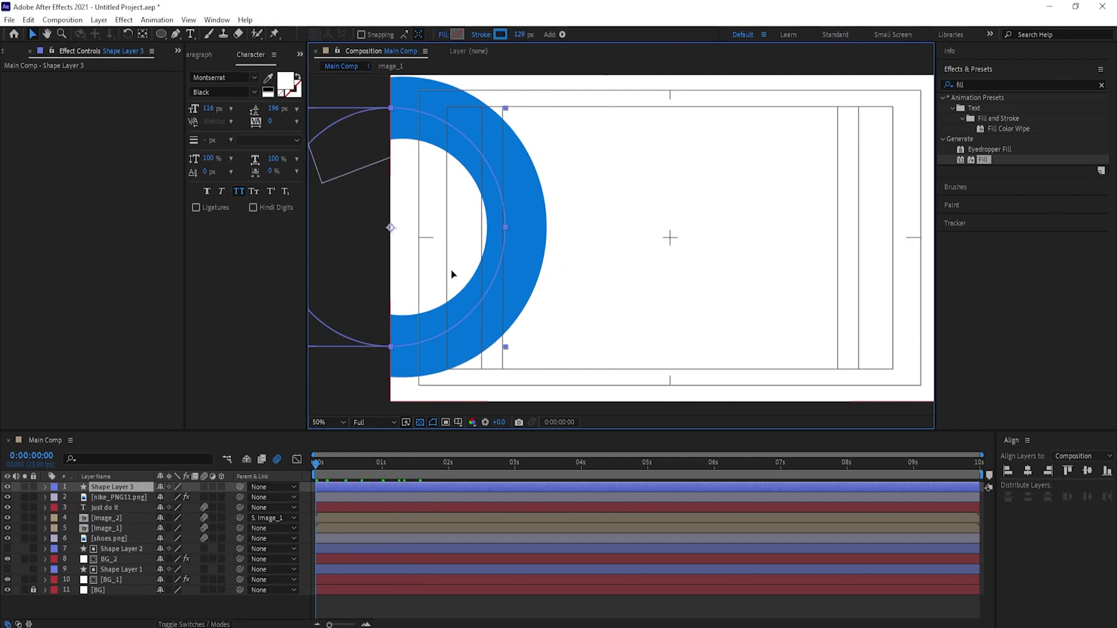
left_click_drag(452, 273, 293, 274)
key("p")
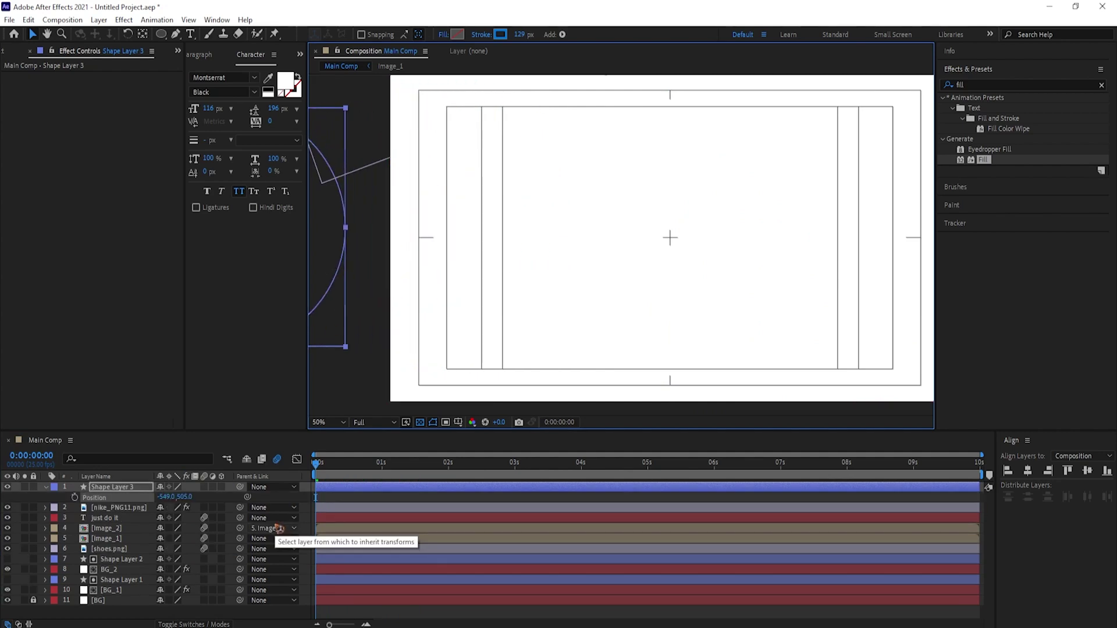
left_click(75, 498)
left_click_drag(332, 468, 558, 493)
scroll(521, 302, "down", 2)
left_click_drag(470, 247, 901, 262)
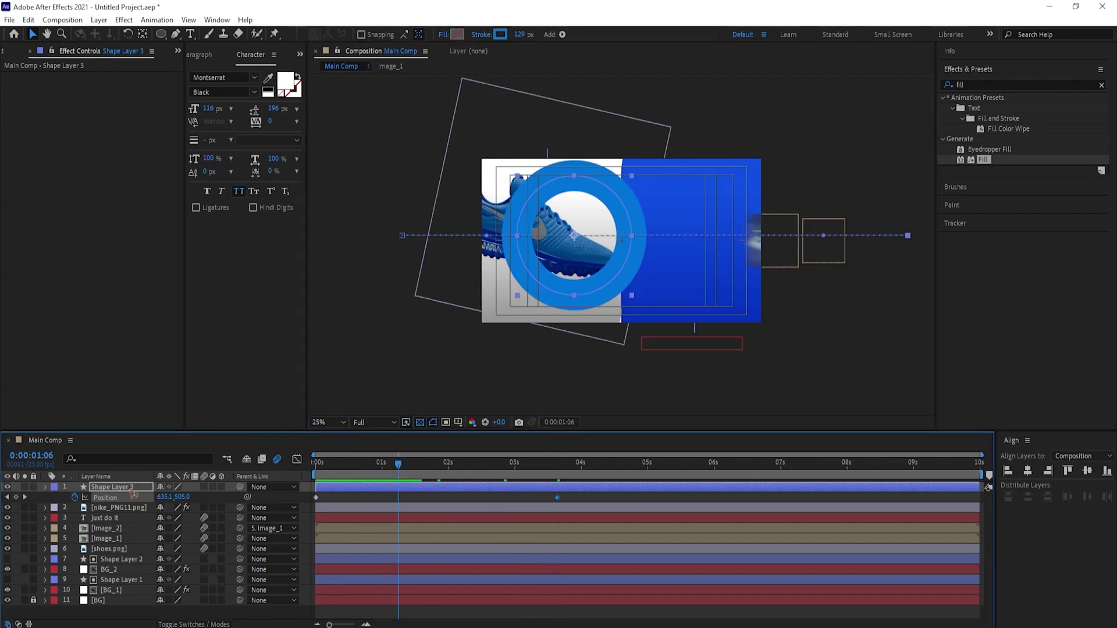
- Move Shape Layer 3 directly below shoes.png in the layer stack and check the ring behind the shoe at 0:00:01:04
left_click_drag(133, 493, 169, 545)
left_click_drag(332, 466, 392, 497)
scroll(557, 386, "up", 2)
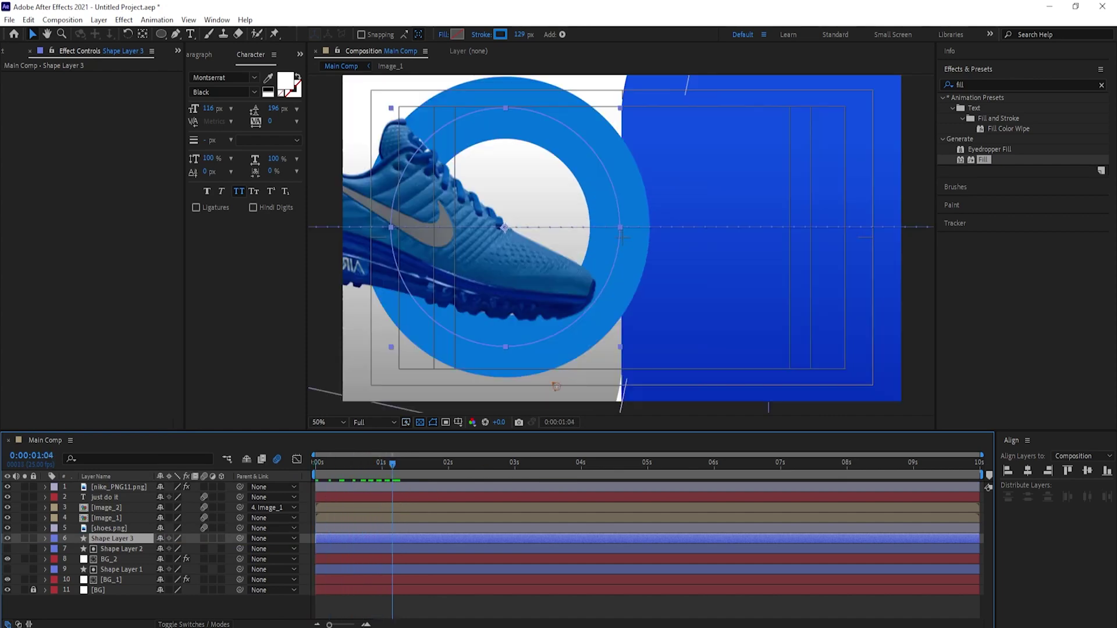
- Hide Shape Layer 3 in the composition
key("space")
left_click_drag(473, 386, 550, 361)
key("v")
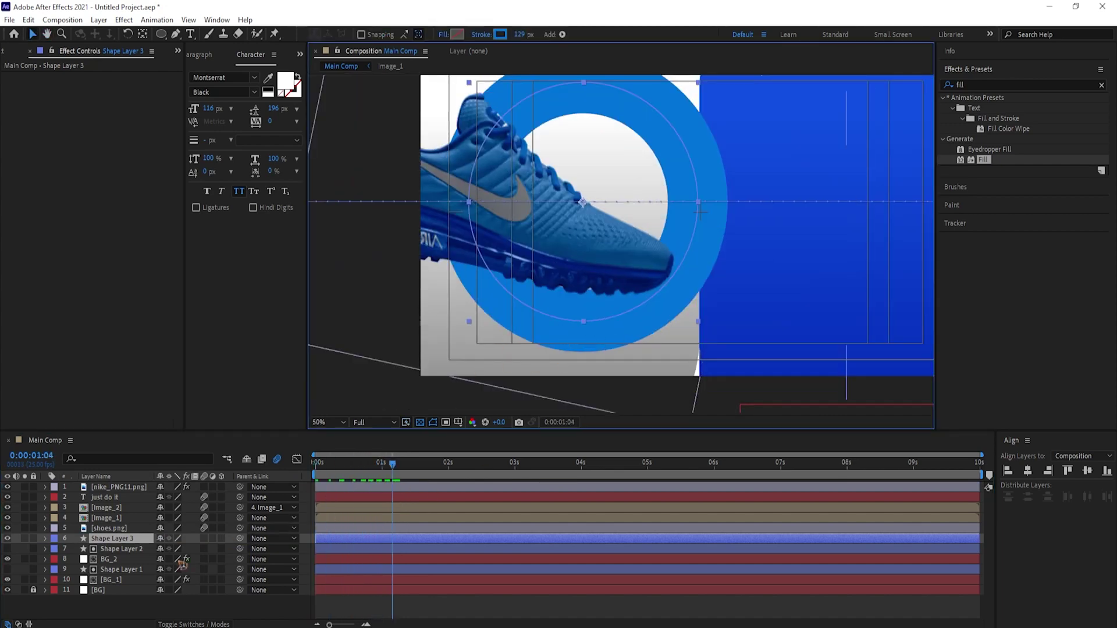
left_click(8, 539)
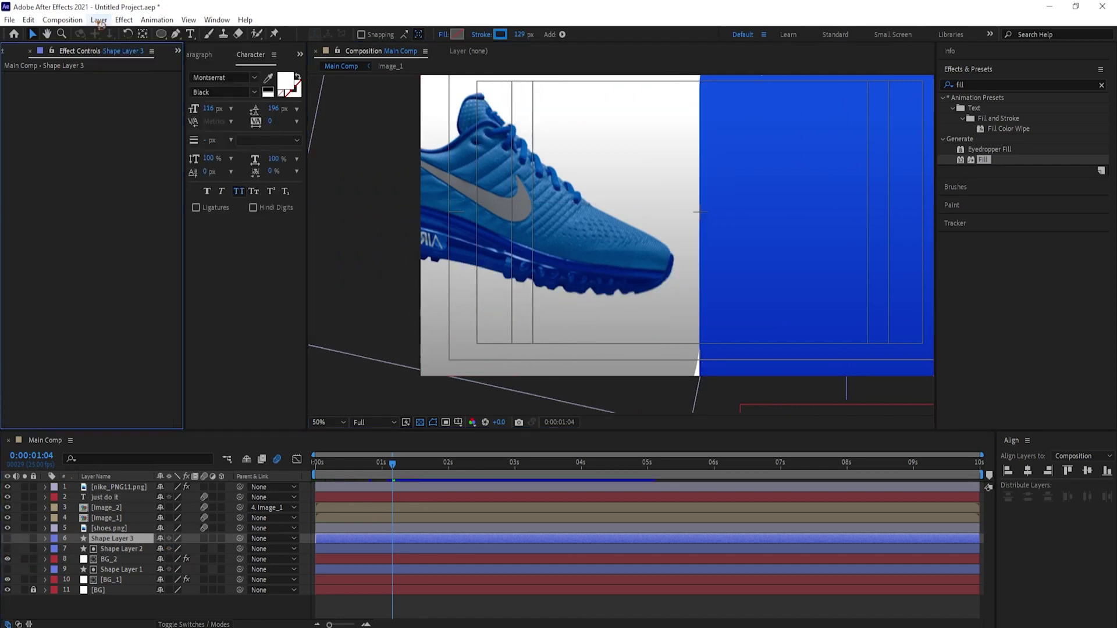
- Create a black 1920 by 1080 px solid named shadow directly above Shape Layer 3
left_click(99, 21)
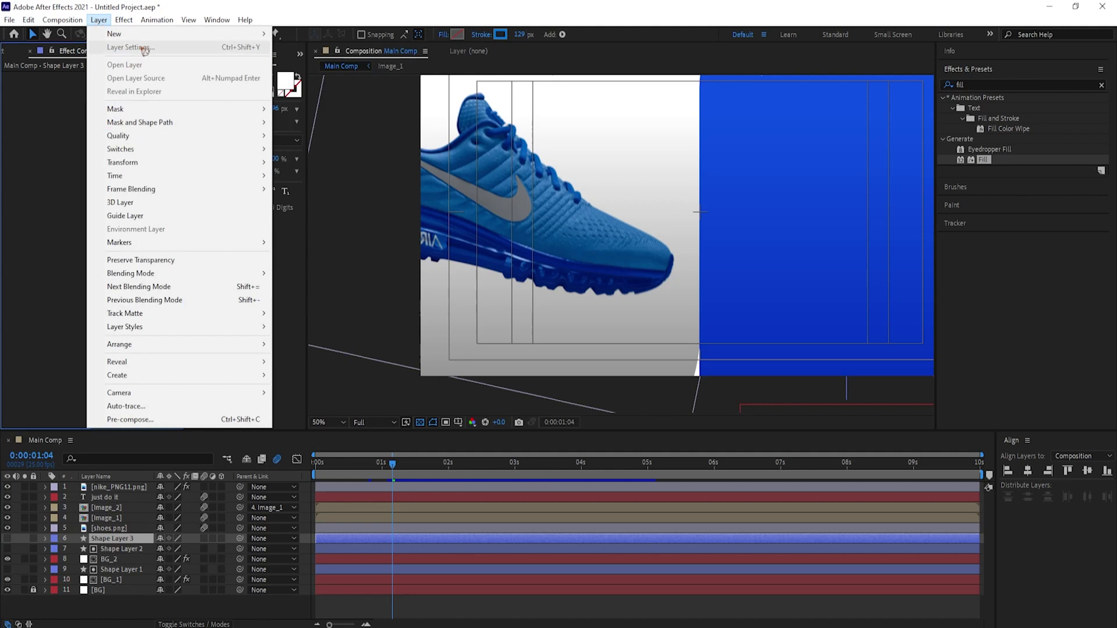
mouse_move(250, 34)
left_click(334, 44)
left_click(551, 394)
left_click_drag(584, 487, 545, 535)
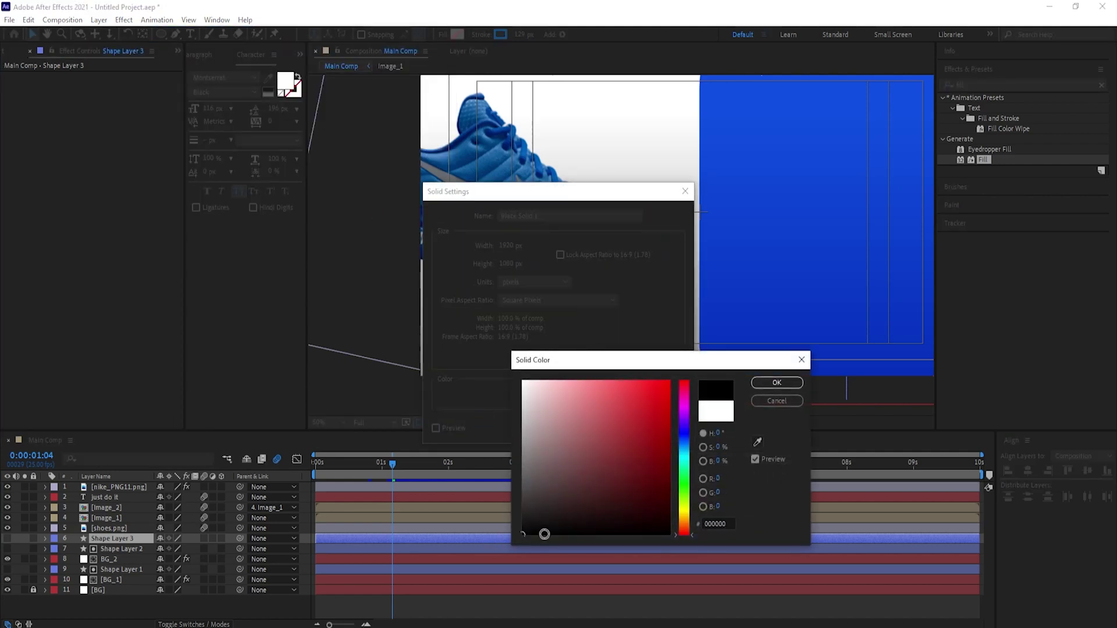
left_click(777, 382)
type("s")
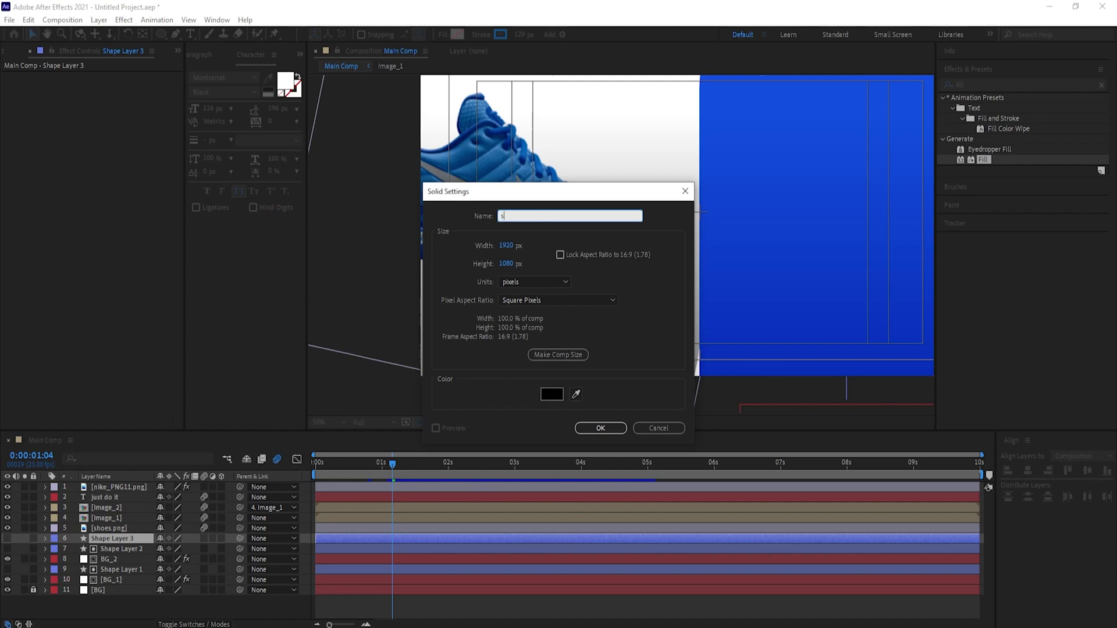
type("hadow")
left_click(608, 427)
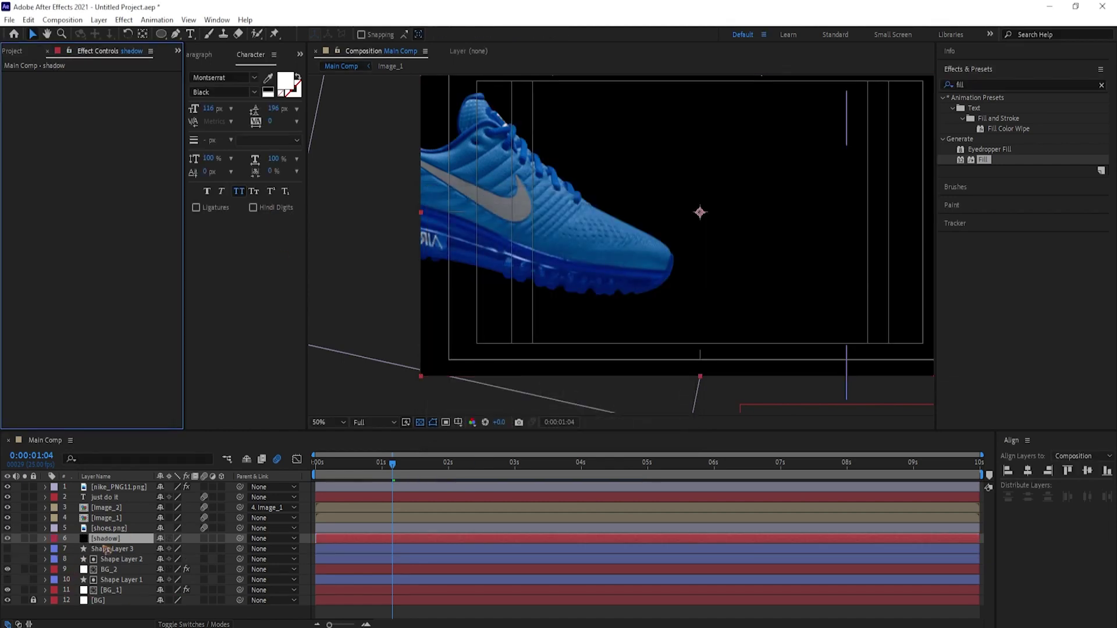
- Hide the shadow solid and draw a flat, wide elliptical mask on it beneath the shoe
left_click(129, 537)
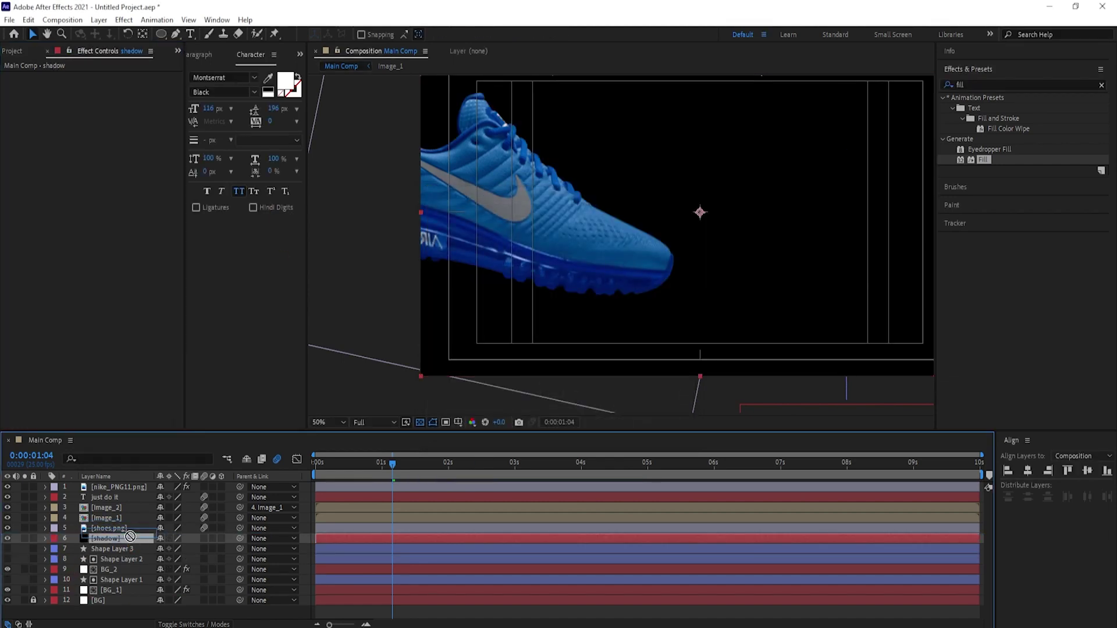
left_click(8, 539)
left_click_drag(161, 34, 204, 38)
mouse_move(453, 324)
left_mouse_down()
mouse_move(608, 337)
mouse_move(547, 343)
left_mouse_up()
key("ctrl+z")
key("q")
key("q")
left_click_drag(680, 338, 664, 335)
- Feather the elliptical mask by 90 pixels and make the shadow layer visible again
key("s")
key("f")
left_click_drag(174, 560, 228, 562)
left_click(8, 539)
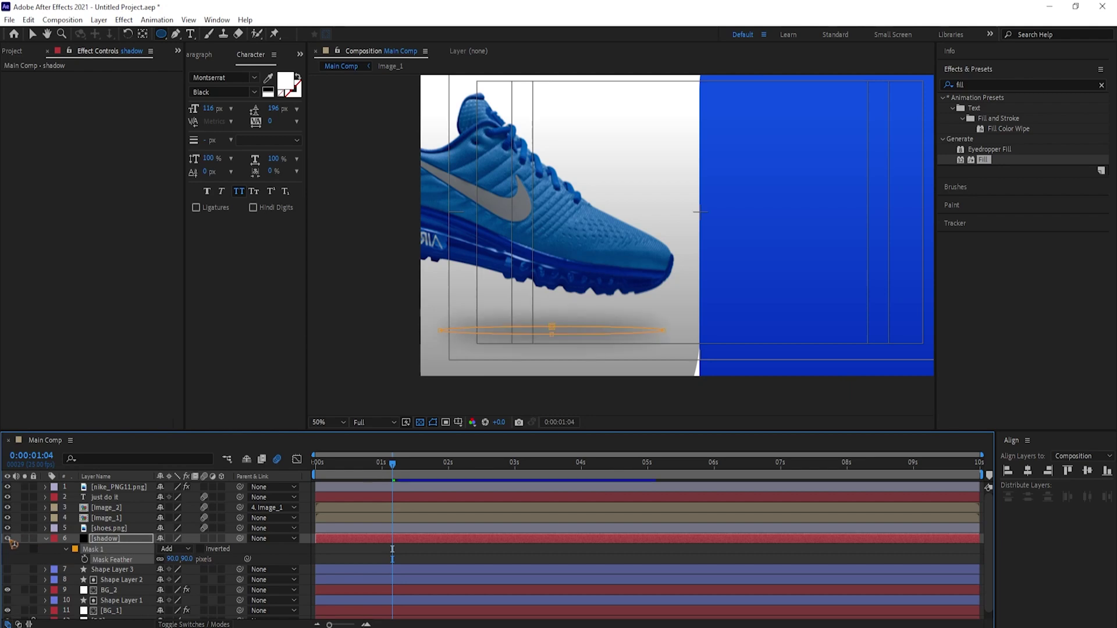
- Lower the shadow layer's opacity and reduce its mask feather to 45 pixels
key("t")
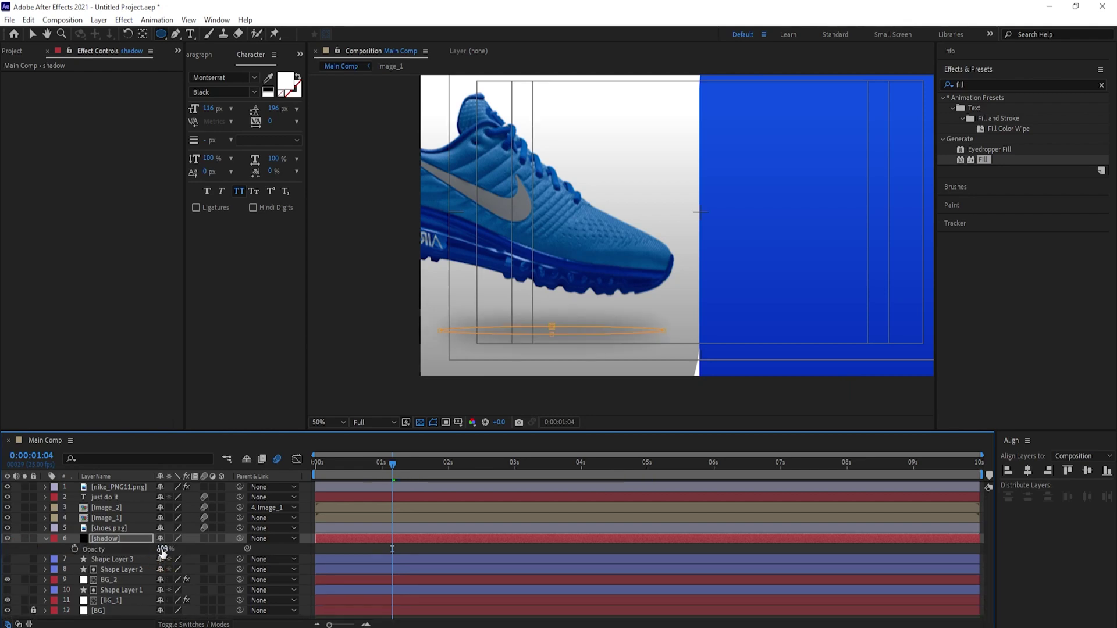
type("5.0")
key("Return")
left_click(415, 551)
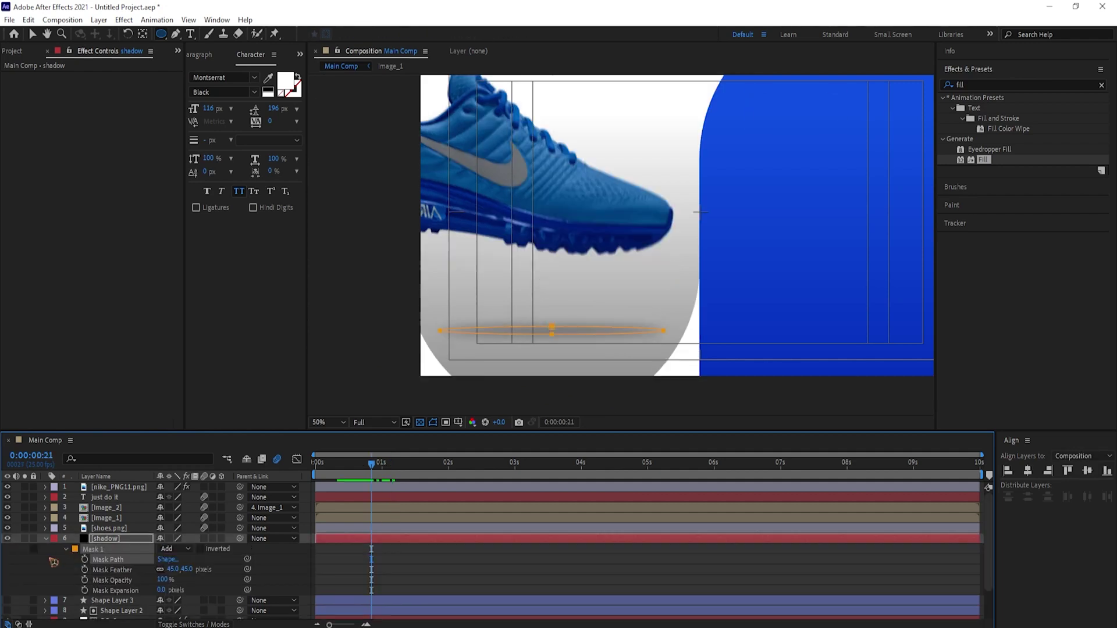
- Keyframe the shadow's Mask Expansion from -17 pixels at 0:00:00:10 to 0 pixels at about one second, with eased keyframes
left_click(132, 591)
left_click(86, 591)
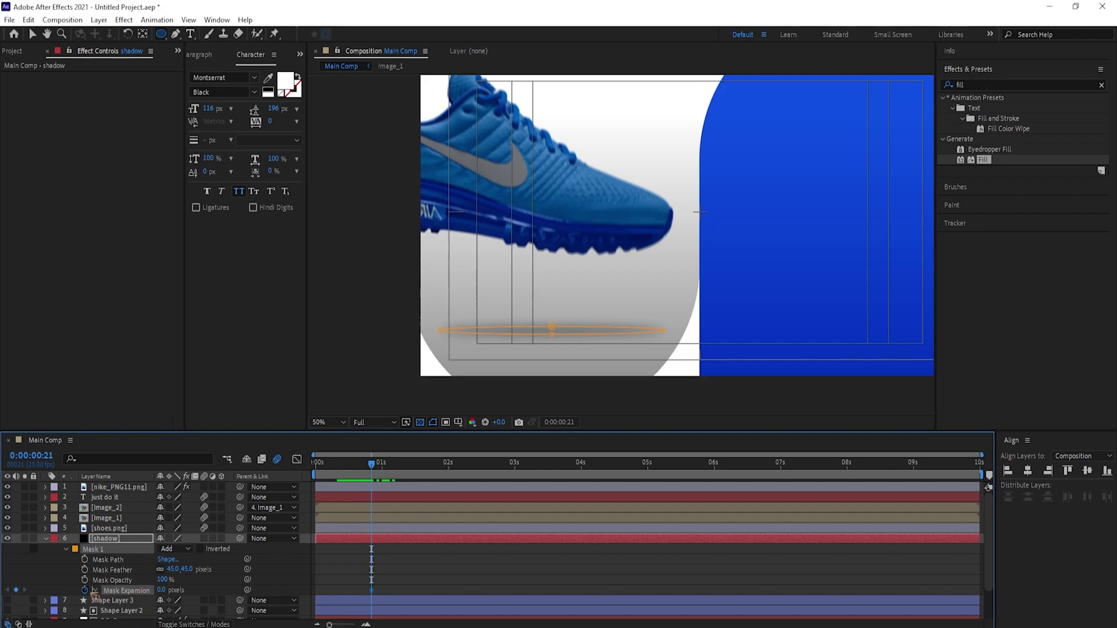
left_click_drag(373, 467, 348, 488)
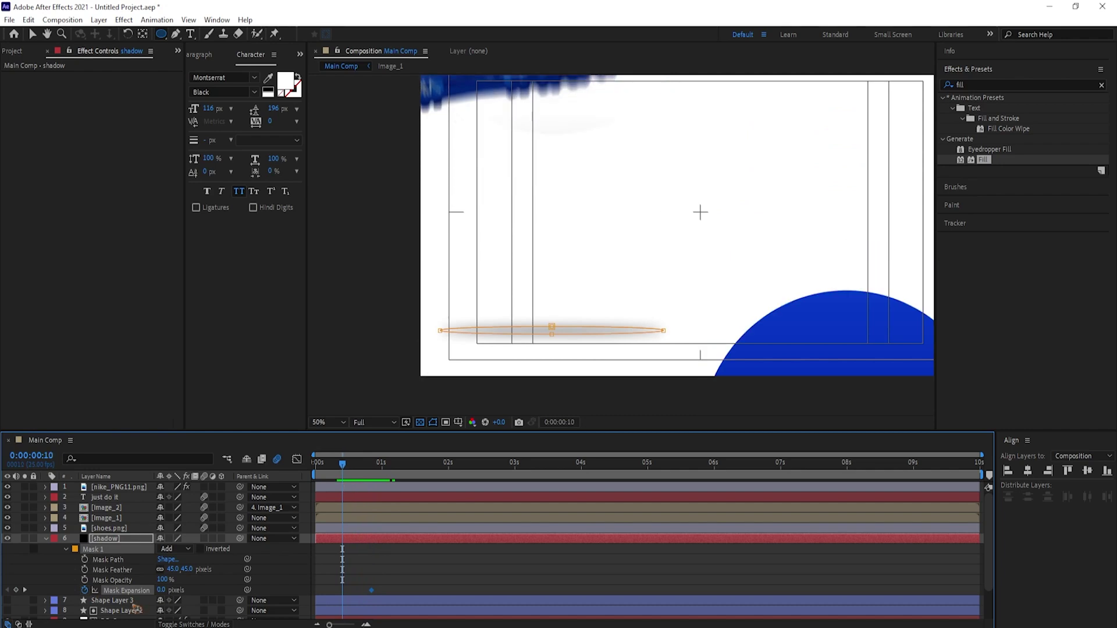
left_click_drag(163, 592, 161, 593)
left_click_drag(473, 571, 323, 606)
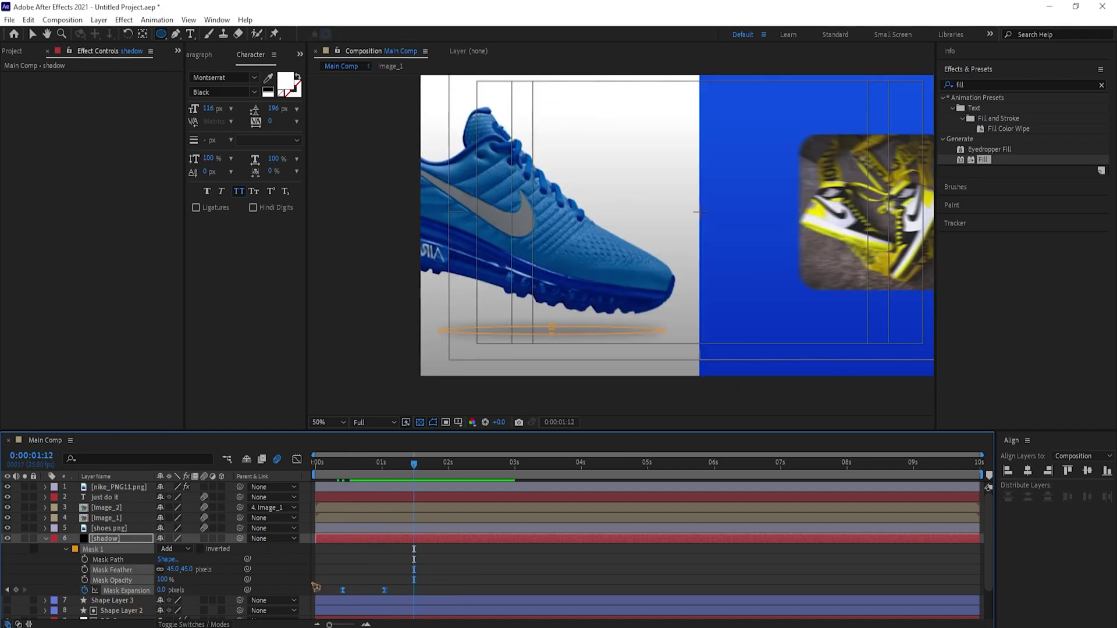
- Adjust the Mask Expansion easing curve in the graph editor and move the end keyframe to 0:00:01:04
left_click(297, 459)
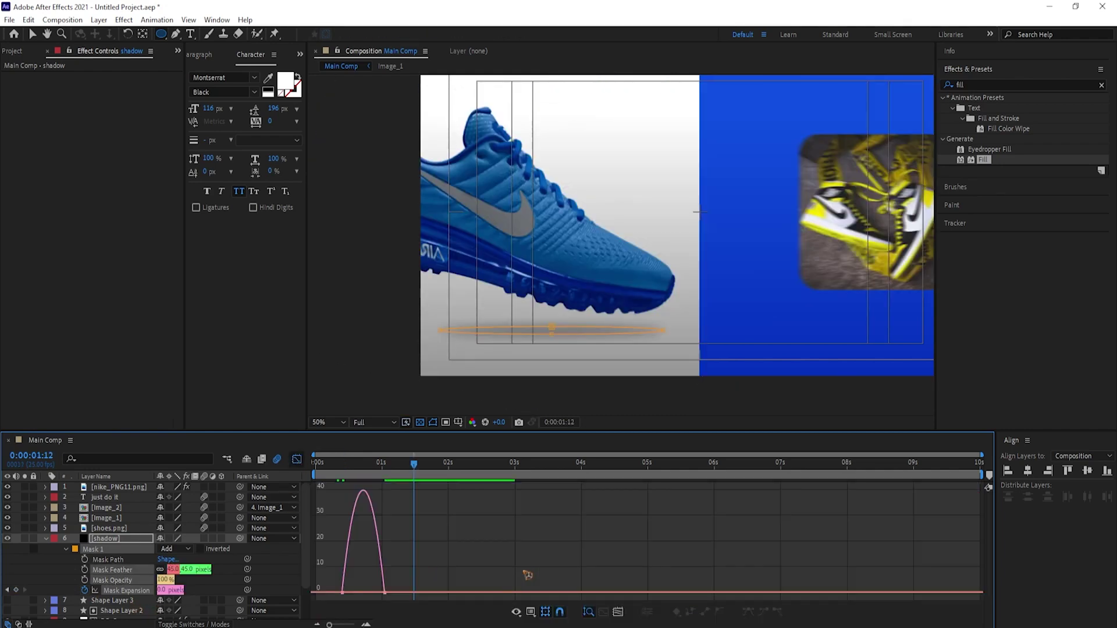
left_click_drag(379, 592, 373, 589)
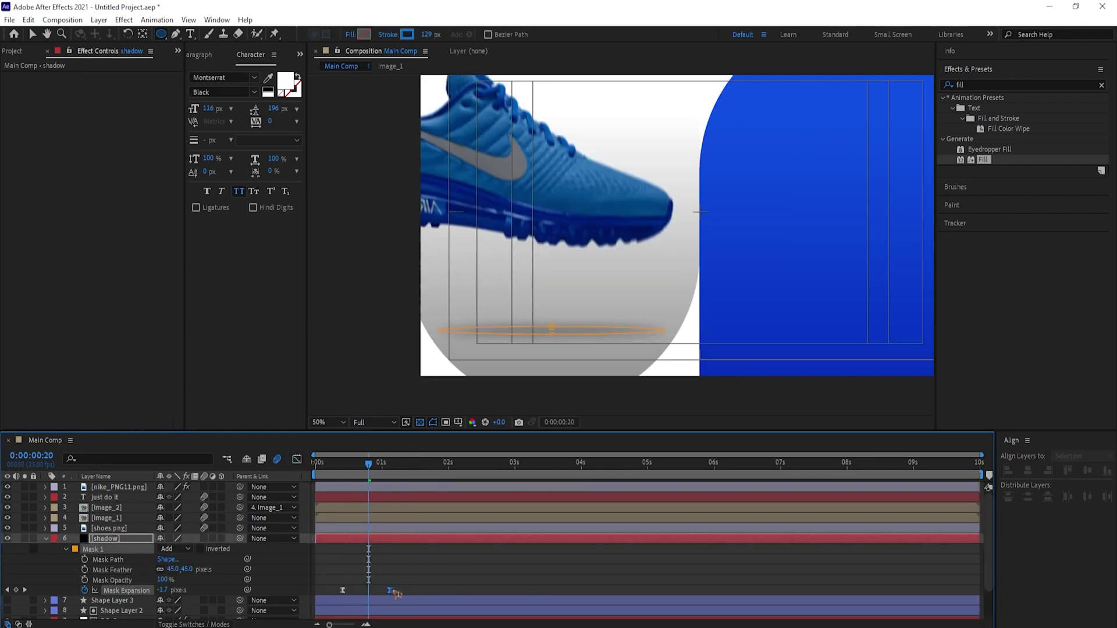
left_click_drag(396, 594, 398, 594)
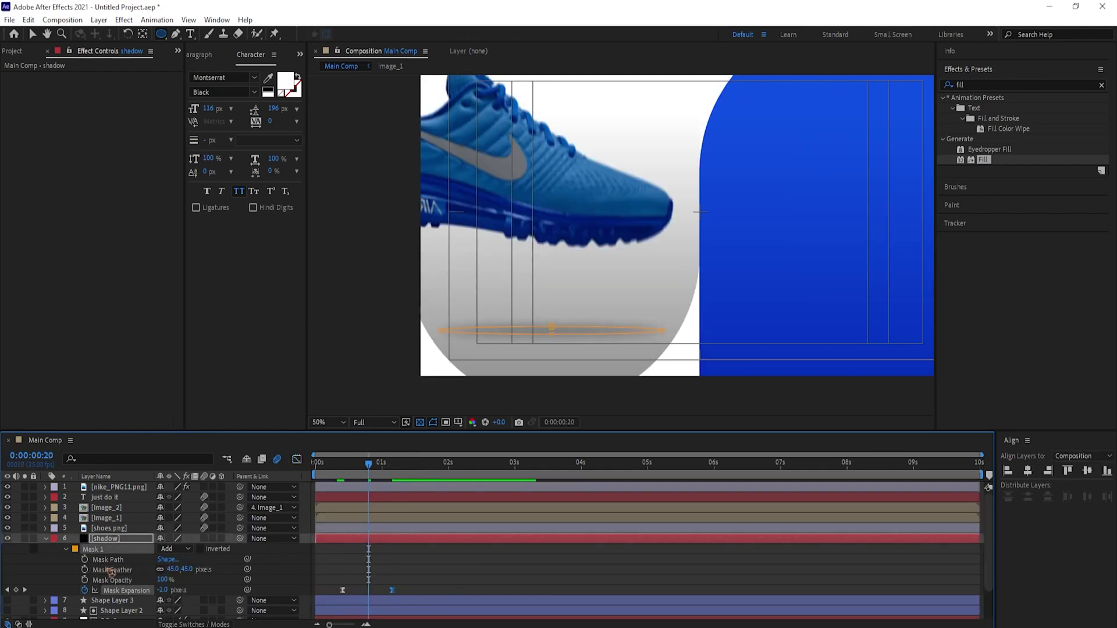
- Keyframe the shadow's Mask Path from a lowered ellipse at 0:00:00:10 to its original position at 0:00:01:04
left_click(119, 562)
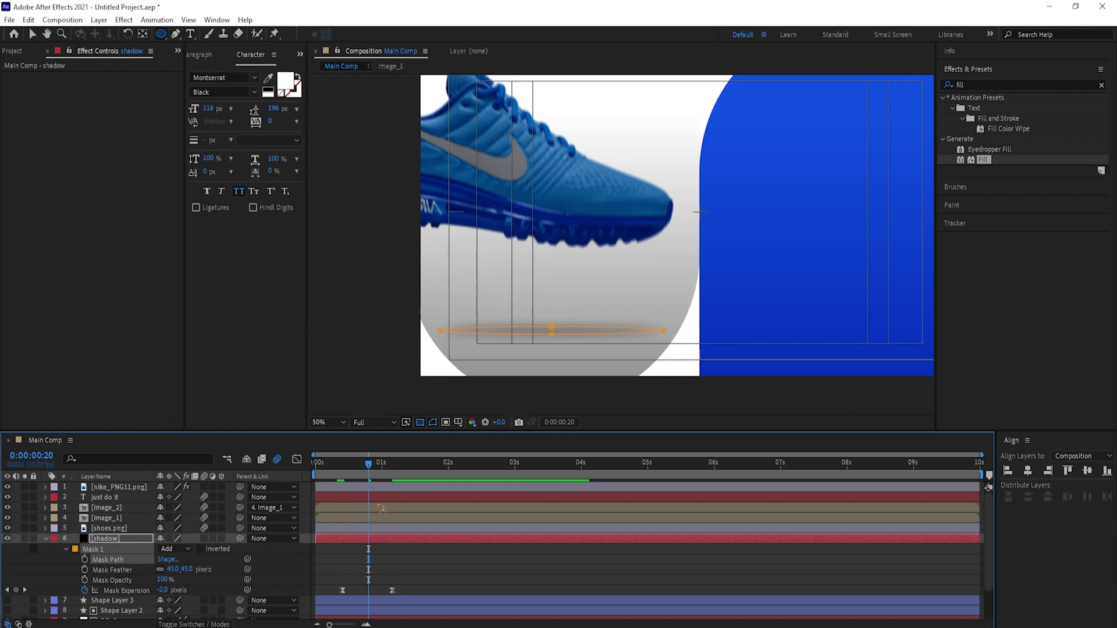
key("space")
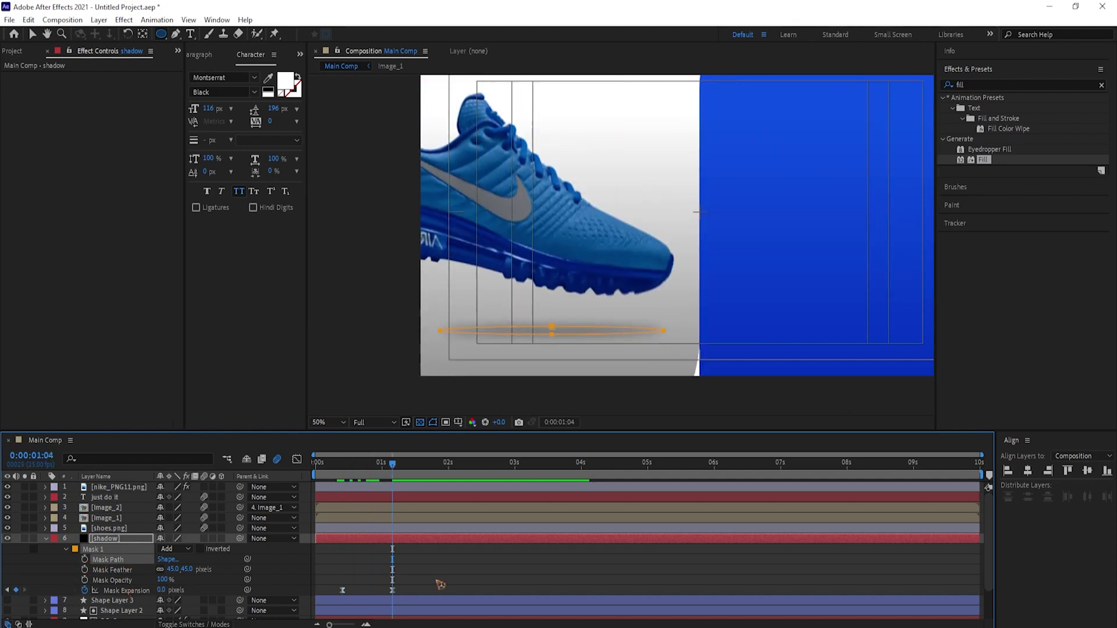
left_click(87, 560)
left_click_drag(392, 463, 342, 464)
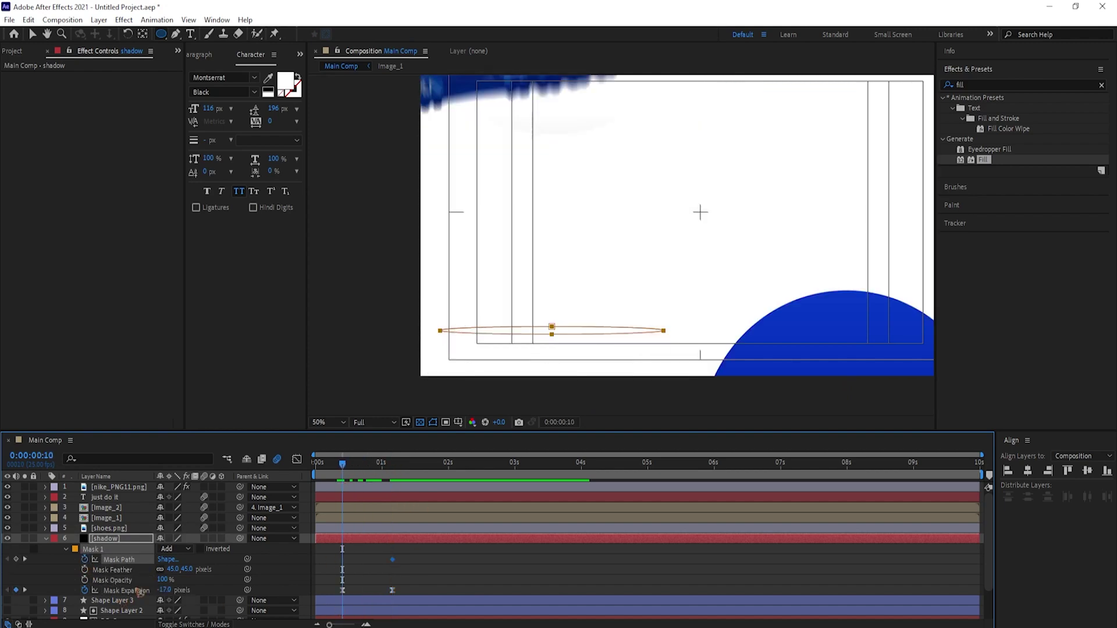
left_click(32, 34)
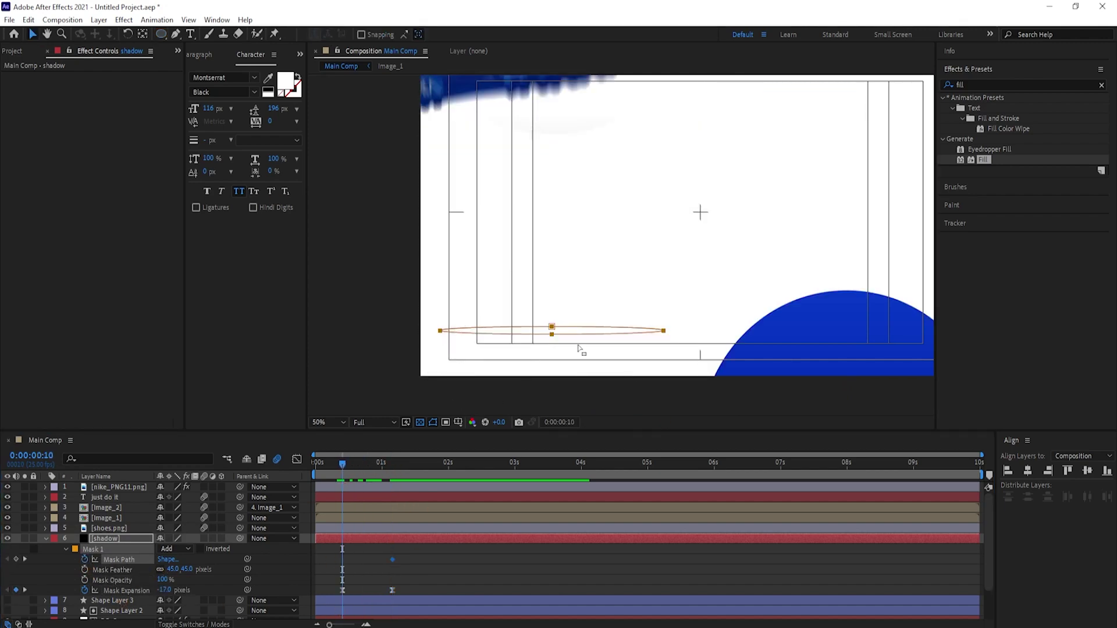
left_click_drag(581, 332, 582, 357)
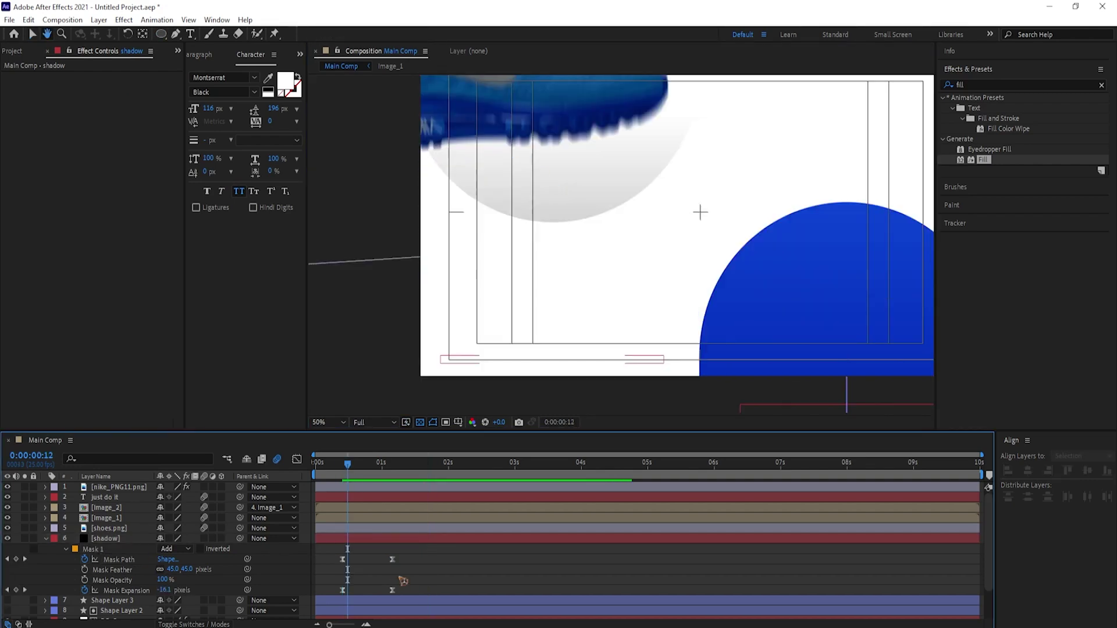
- Move the end keyframes of Mask Path and Mask Expansion to about 1.9 seconds, preview the shadow and collapse its properties
mouse_move(419, 606)
left_mouse_down()
mouse_move(384, 554)
mouse_move(422, 592)
left_mouse_up()
key("space")
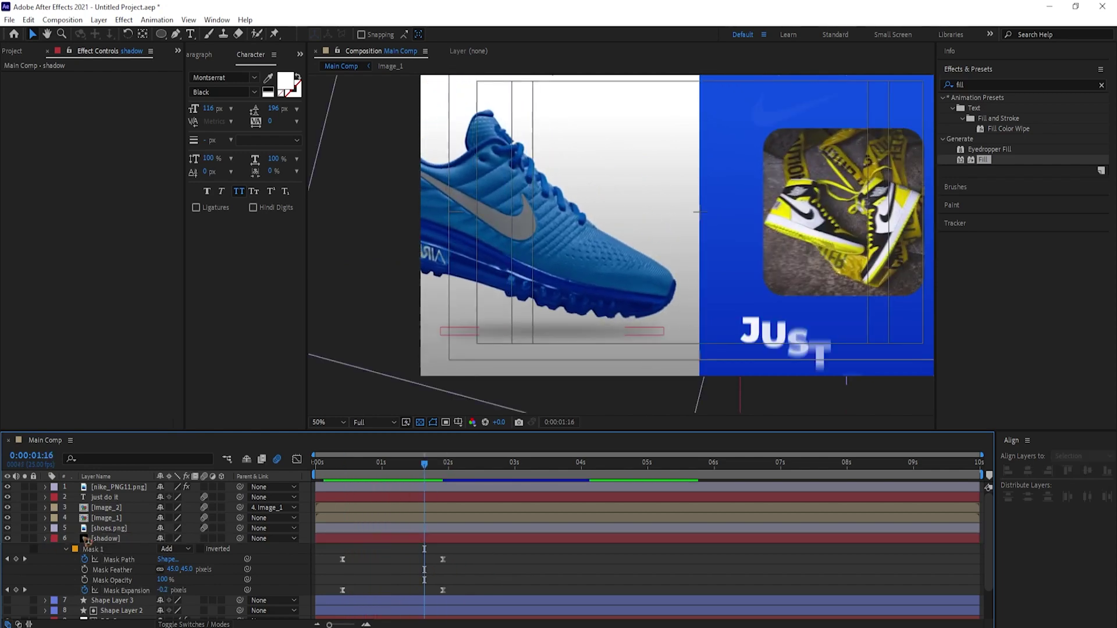
key("u")
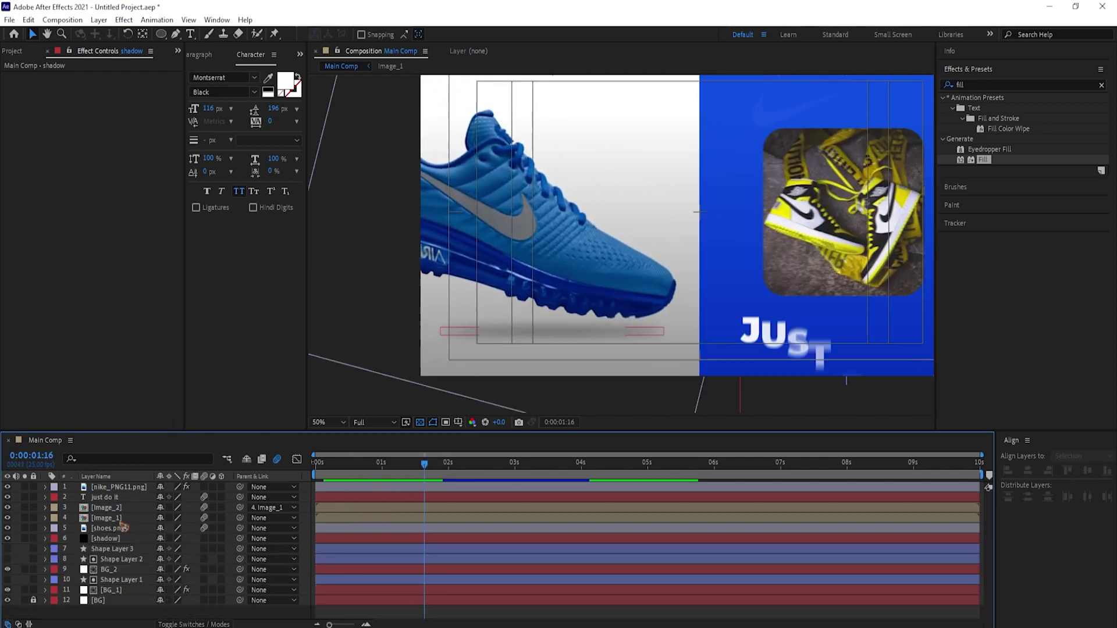
- Show Shape Layer 3 directly above shadow, and move Shape Layer 2 with BG_2 above it, just below shoes.png
left_click(119, 550)
left_click(7, 549)
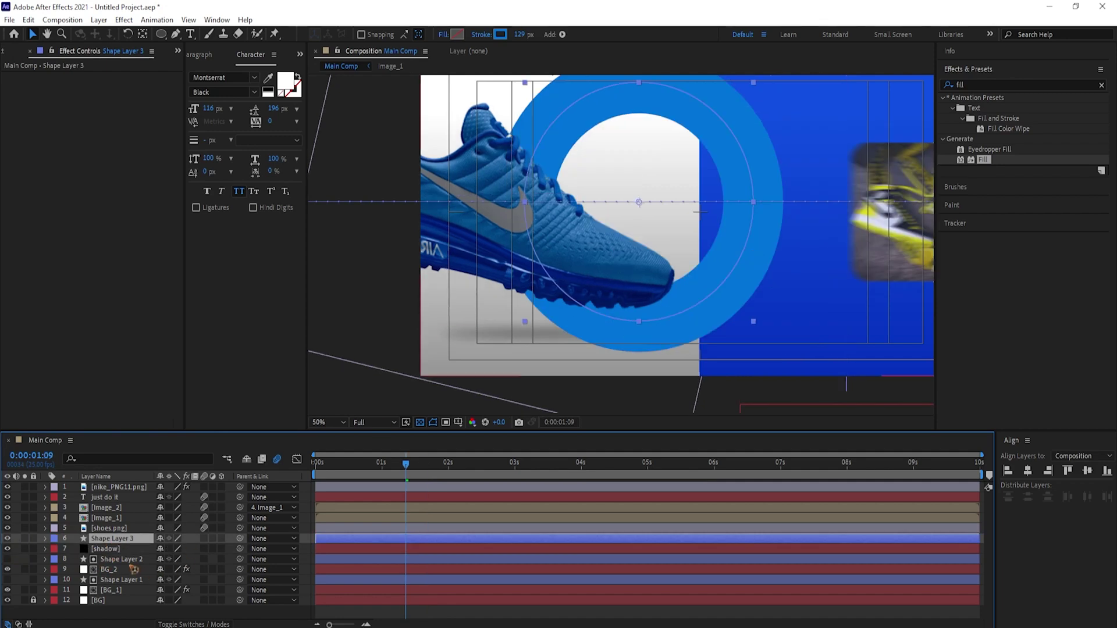
left_click(119, 571)
left_click(119, 559, "shift")
left_click_drag(129, 561, 163, 540)
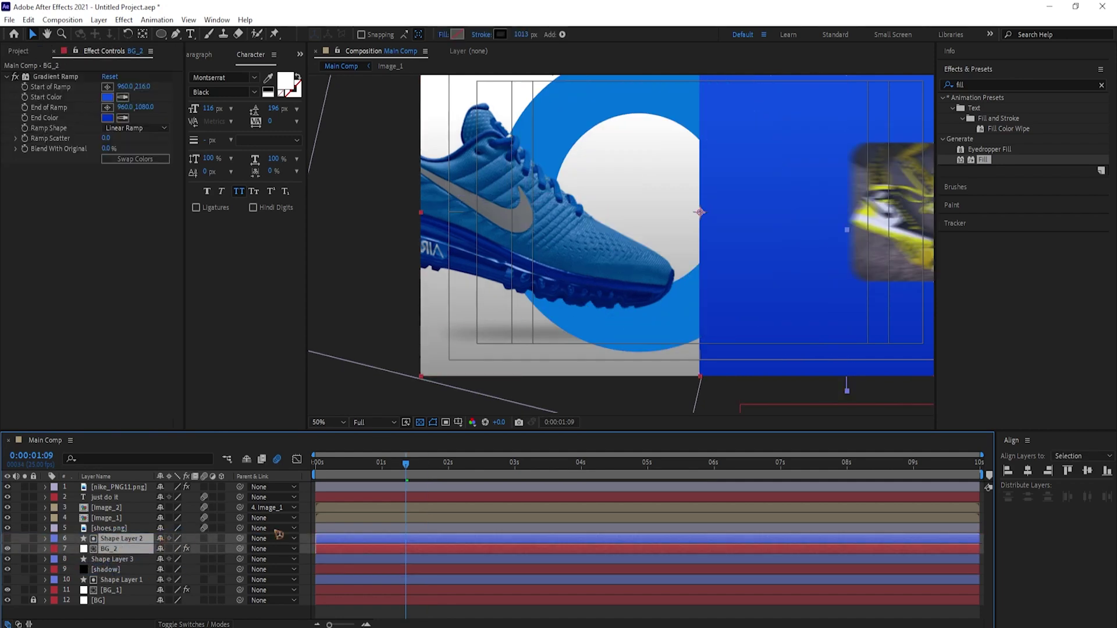
left_click(323, 463)
key("space")
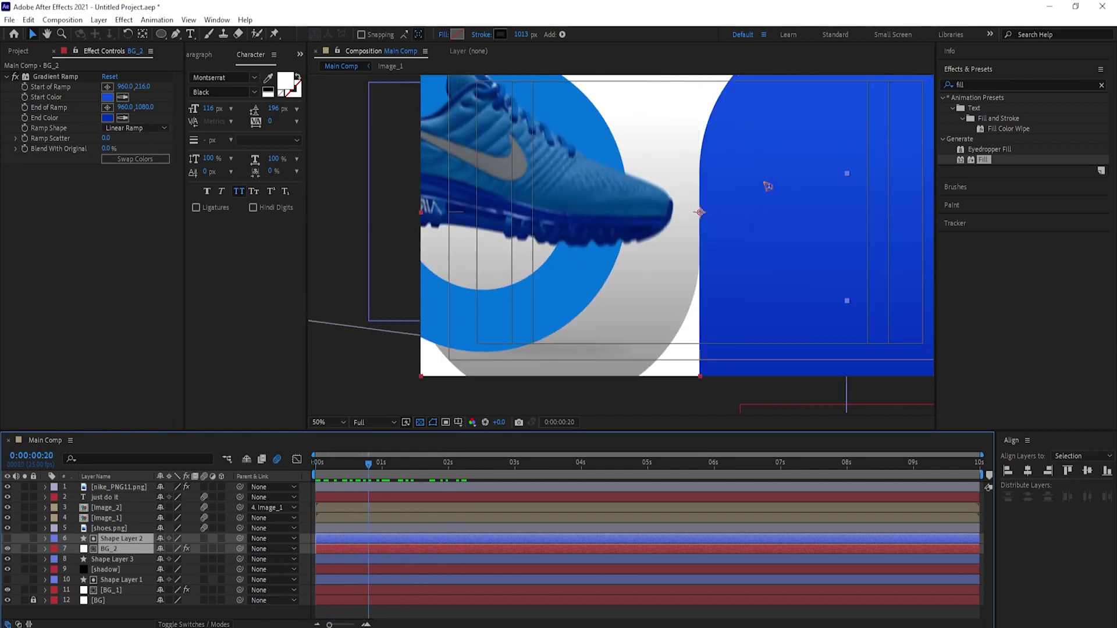
- Find the Polar Coordinates effect and apply it to Shape Layer 3
left_click(1007, 85)
type("polar")
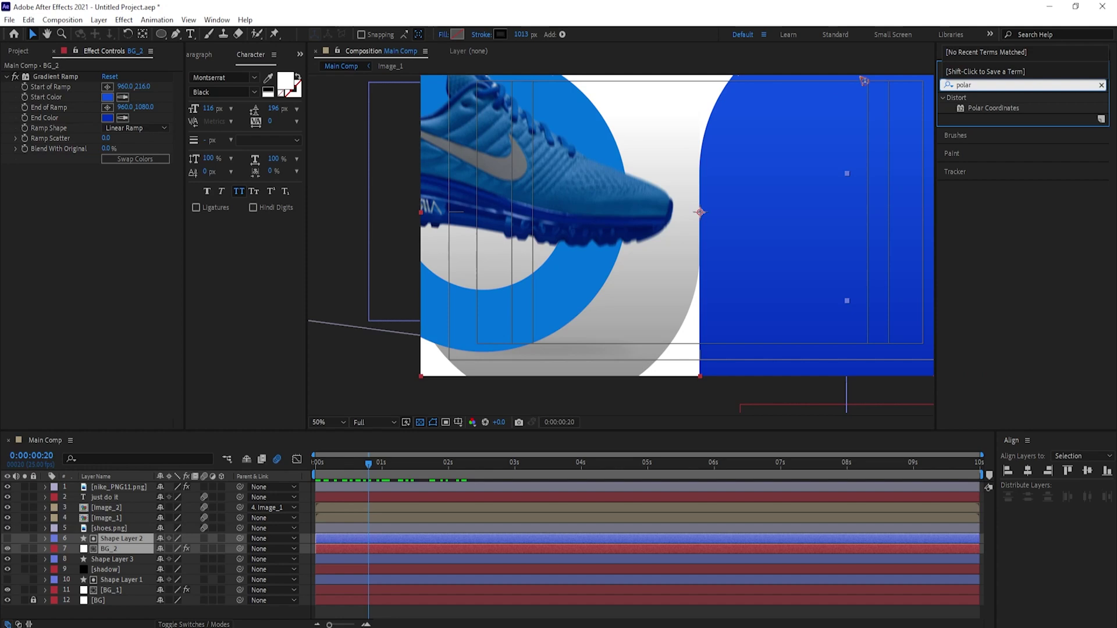
left_click(999, 110)
key("ctrl+Down")
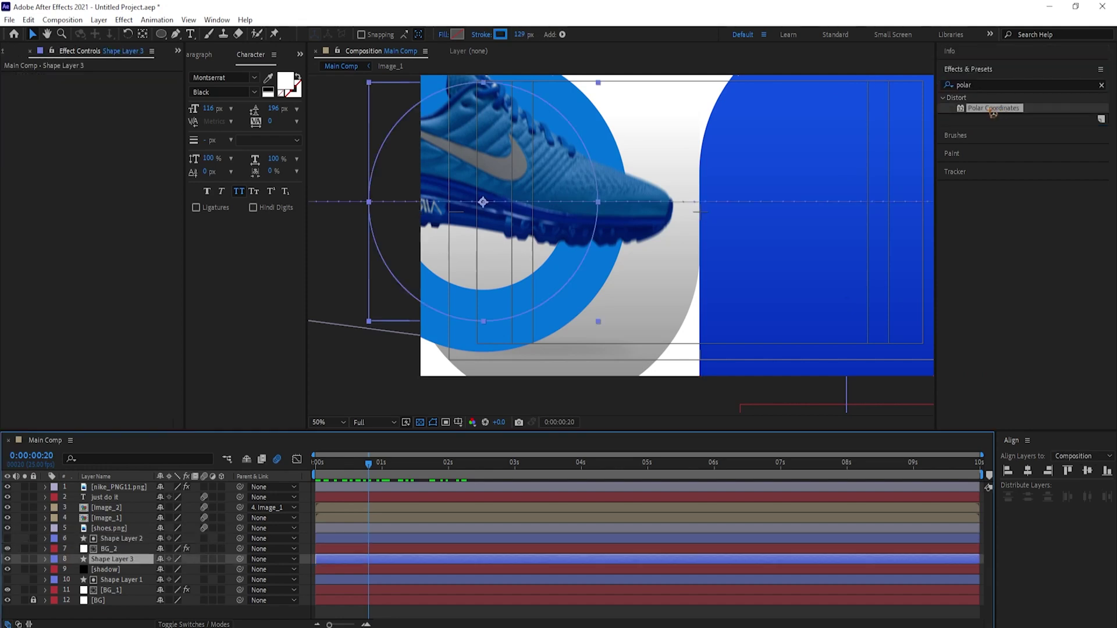
left_click_drag(993, 111, 132, 557)
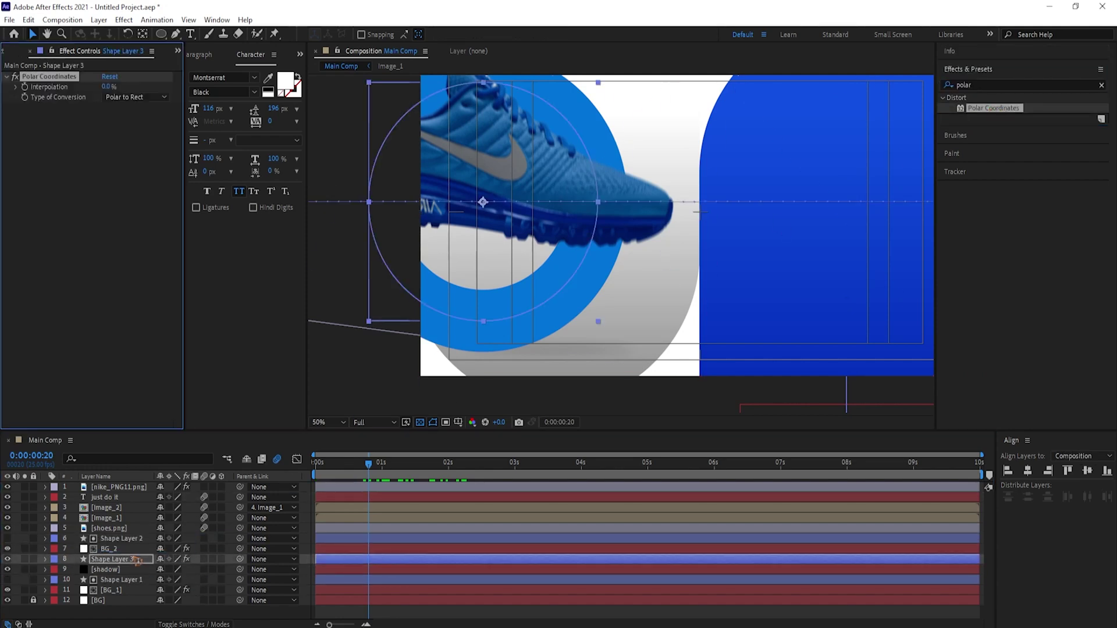
- Set the Polar Coordinates Interpolation on Shape Layer 3 to 62% and preview the warped ring from the start
left_click_drag(606, 200, 591, 224)
key("v")
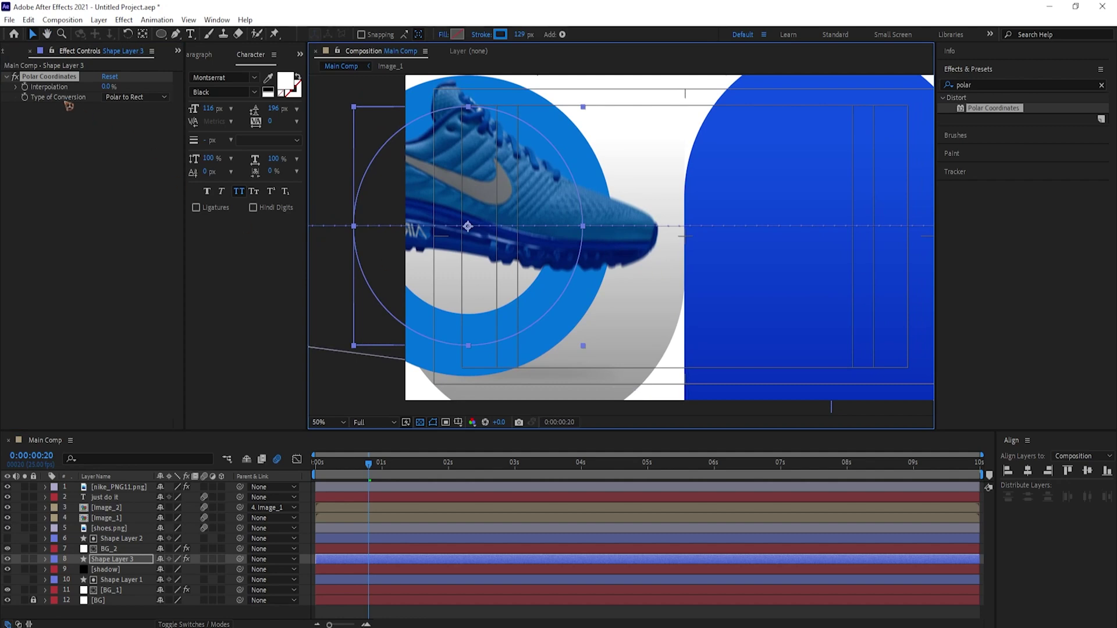
left_click(74, 172)
left_click(48, 78)
left_click_drag(105, 88, 147, 88)
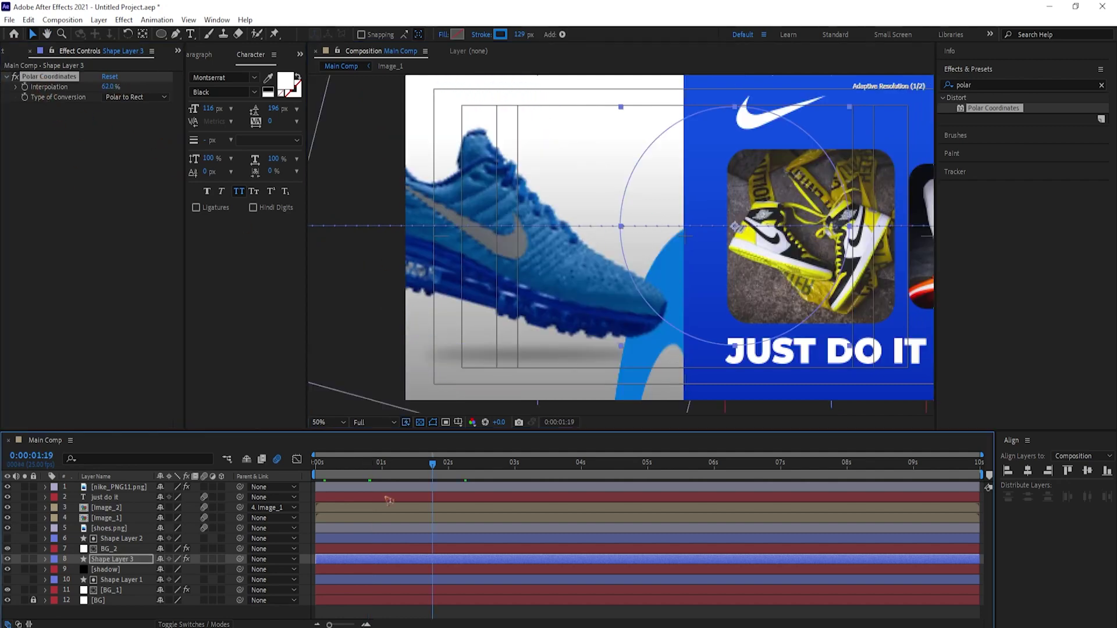
left_click_drag(389, 500, 295, 506)
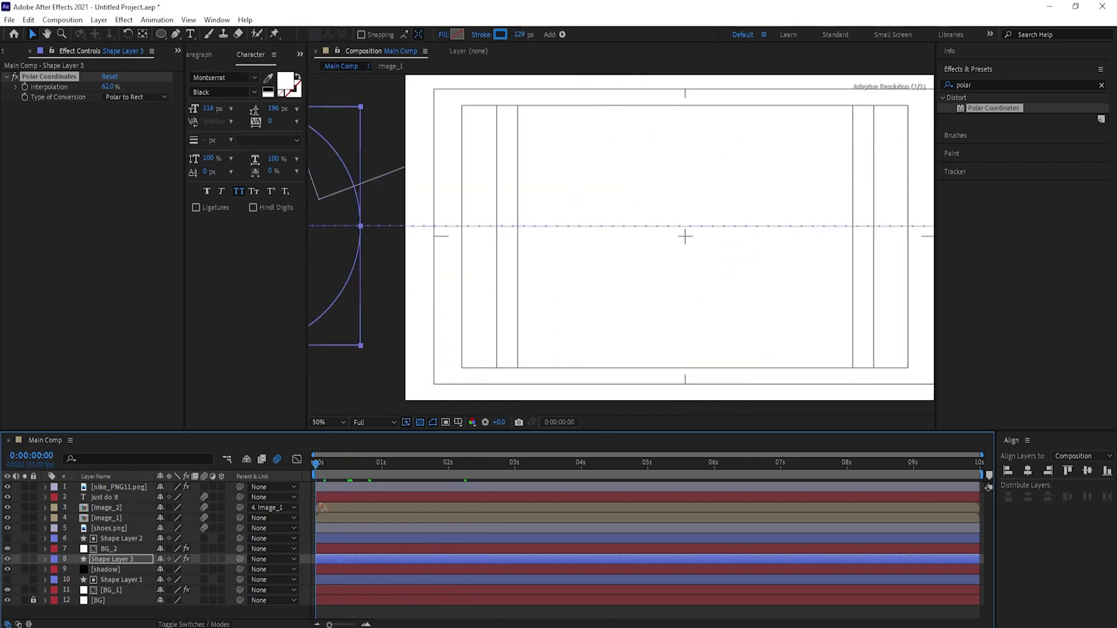
key("space")
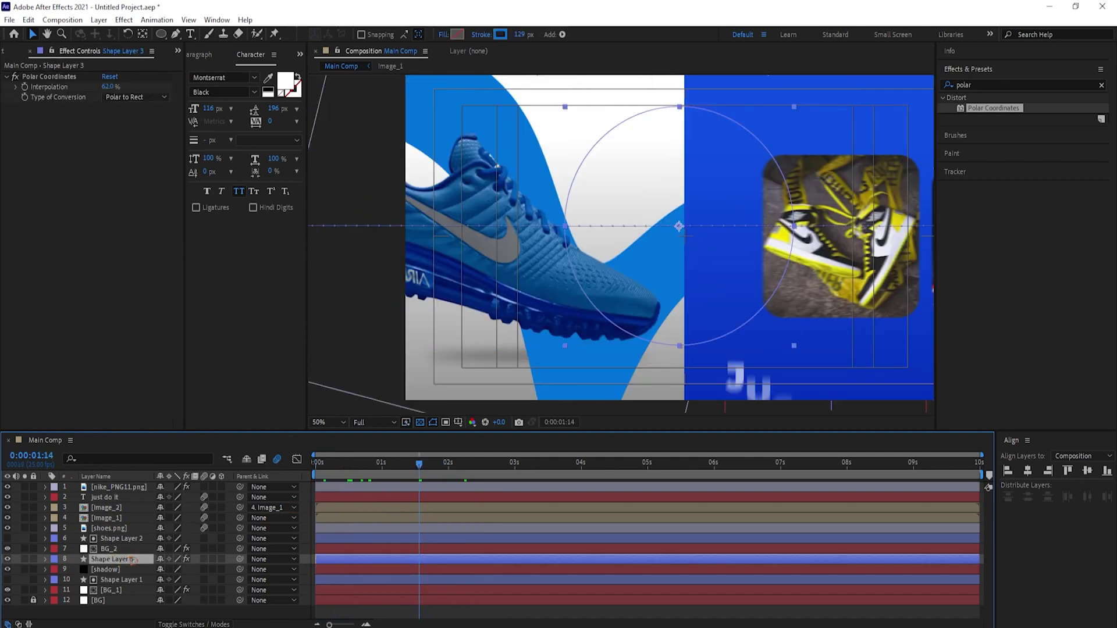
- Duplicate Shape Layer 3 and delay the copy so it starts at about 0.4 seconds
key("ctrl+d")
left_click_drag(351, 566, 380, 566)
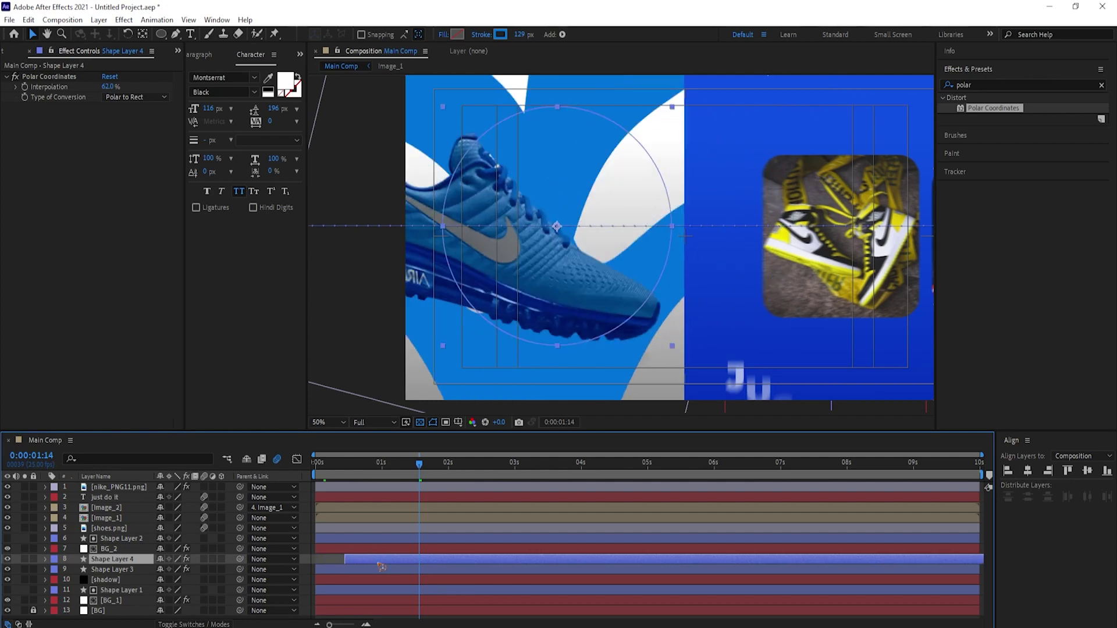
- Change Shape Layer 4's stroke to bright yellow and set its Polar Coordinates Interpolation to 82%
left_click(500, 35)
type("E2CA08")
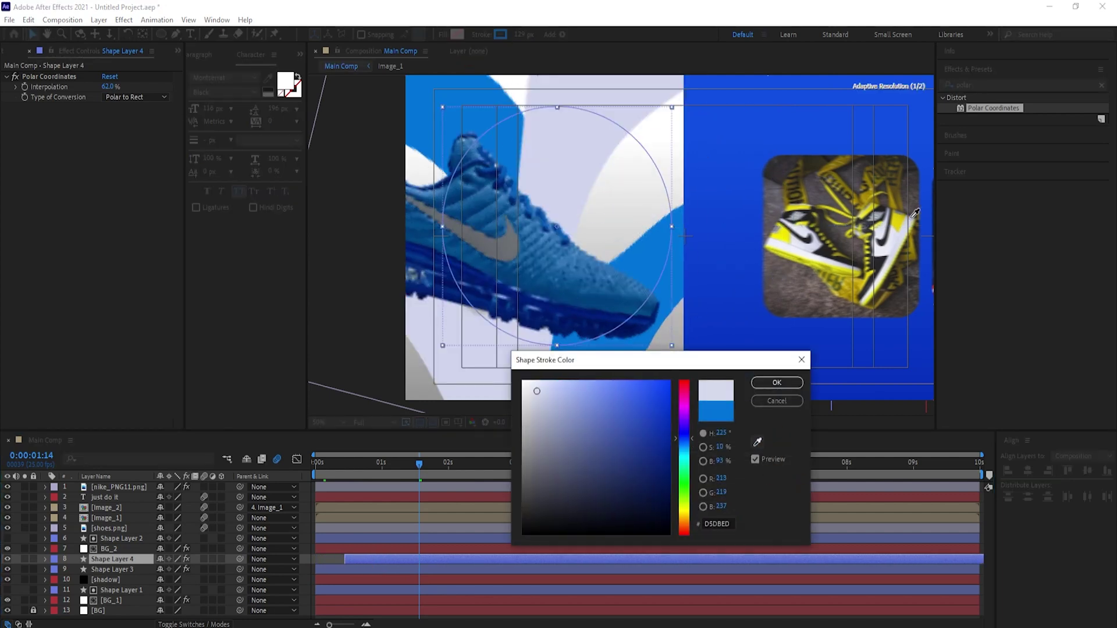
left_click(767, 385)
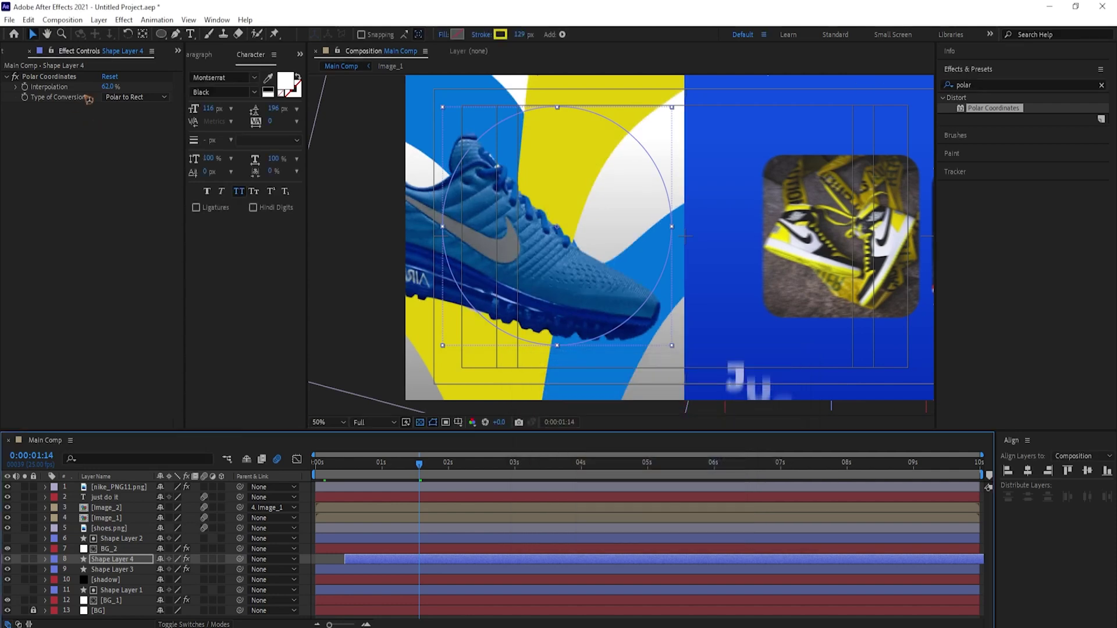
mouse_move(104, 89)
left_mouse_down()
mouse_move(93, 89)
mouse_move(111, 89)
left_mouse_up()
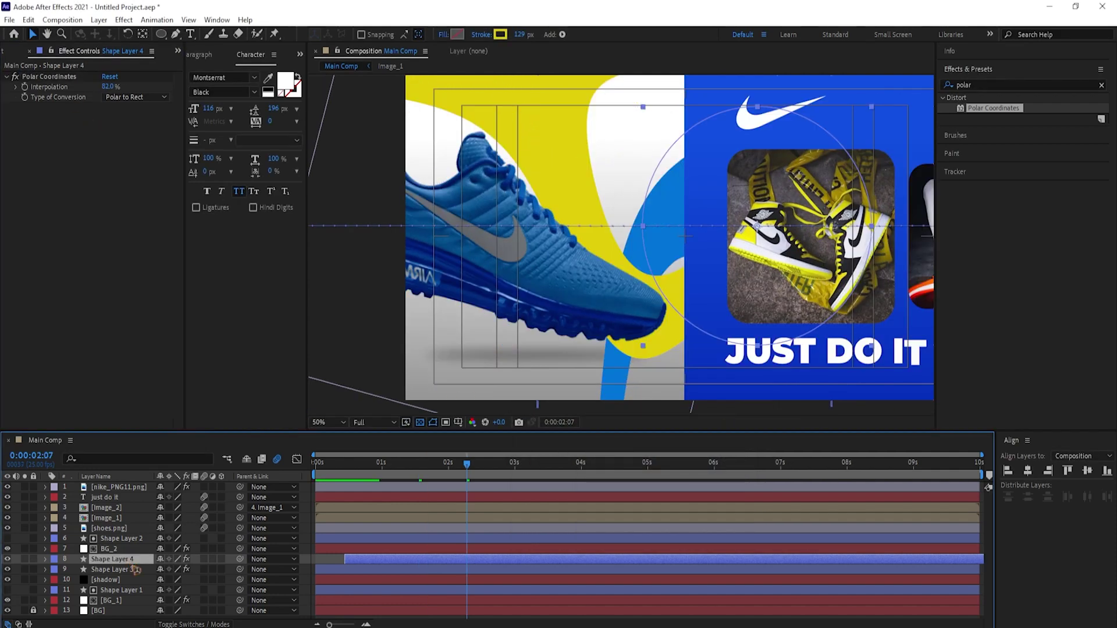
- Duplicate Shape Layer 4 and delay the copy so it starts at about 1 second
key("ctrl+d")
left_click_drag(376, 561, 411, 563)
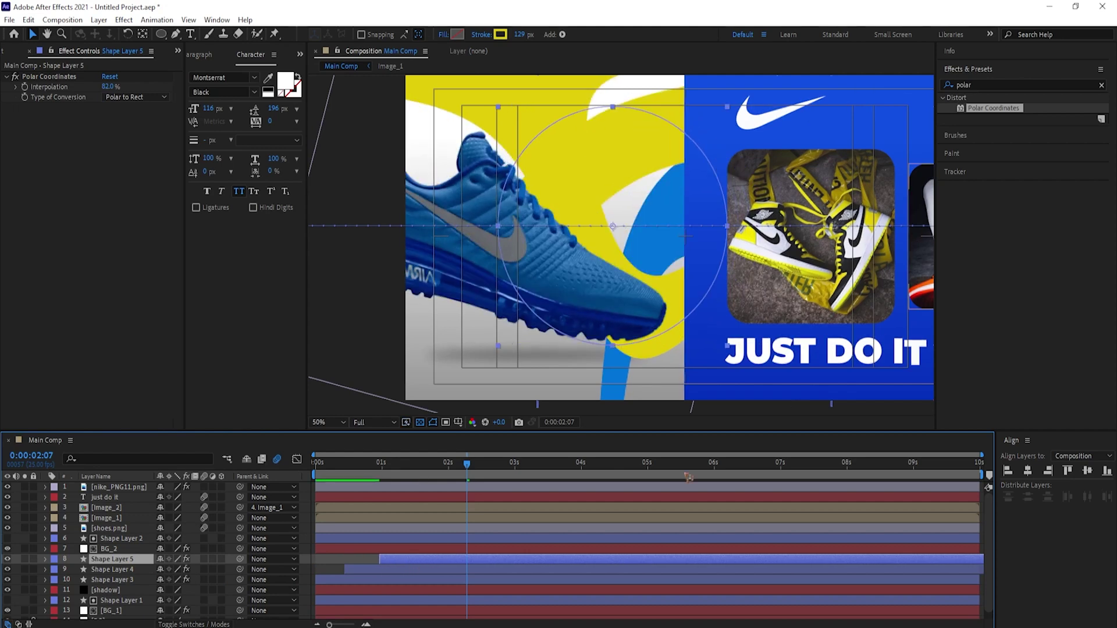
- Change Shape Layer 5's stroke to red-orange and set its Polar Coordinates Interpolation to 66%
left_click(500, 35)
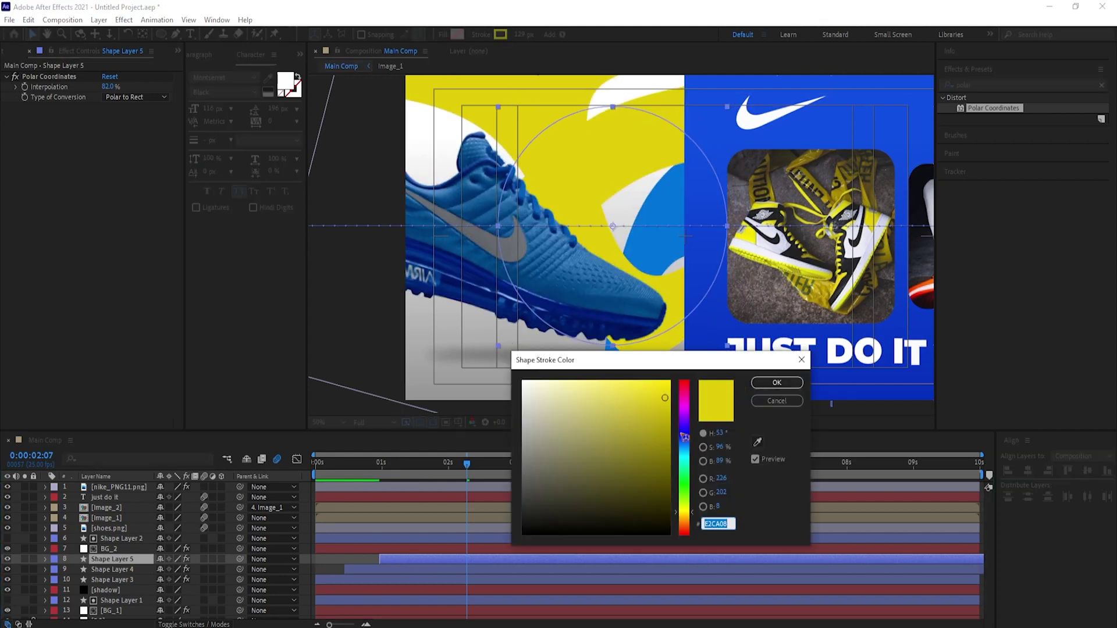
left_click_drag(689, 504, 690, 531)
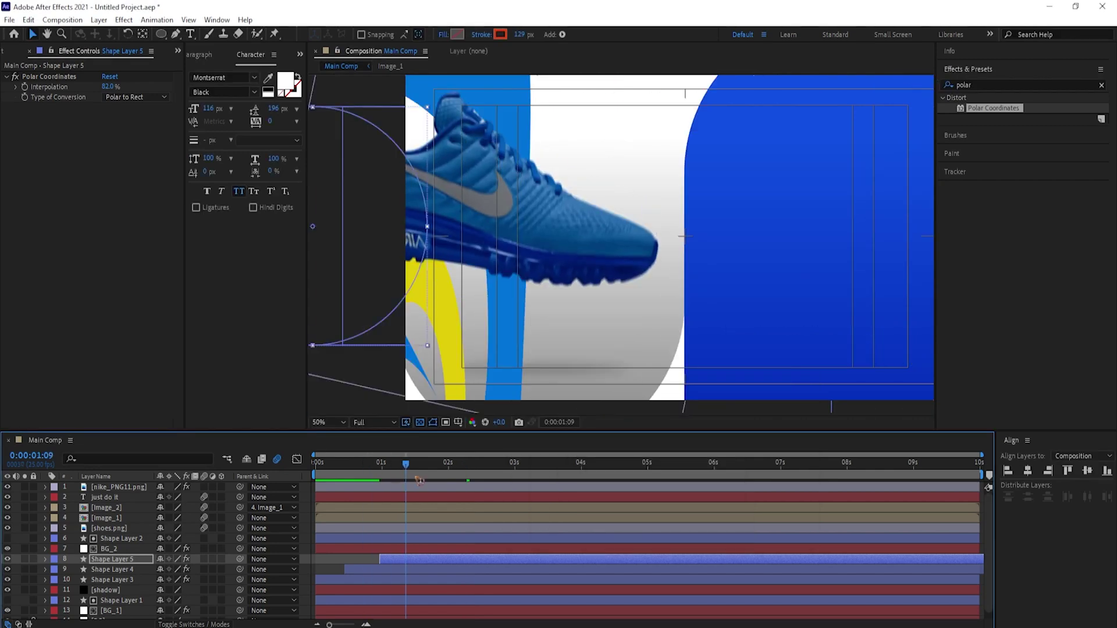
key("space")
left_click(467, 564)
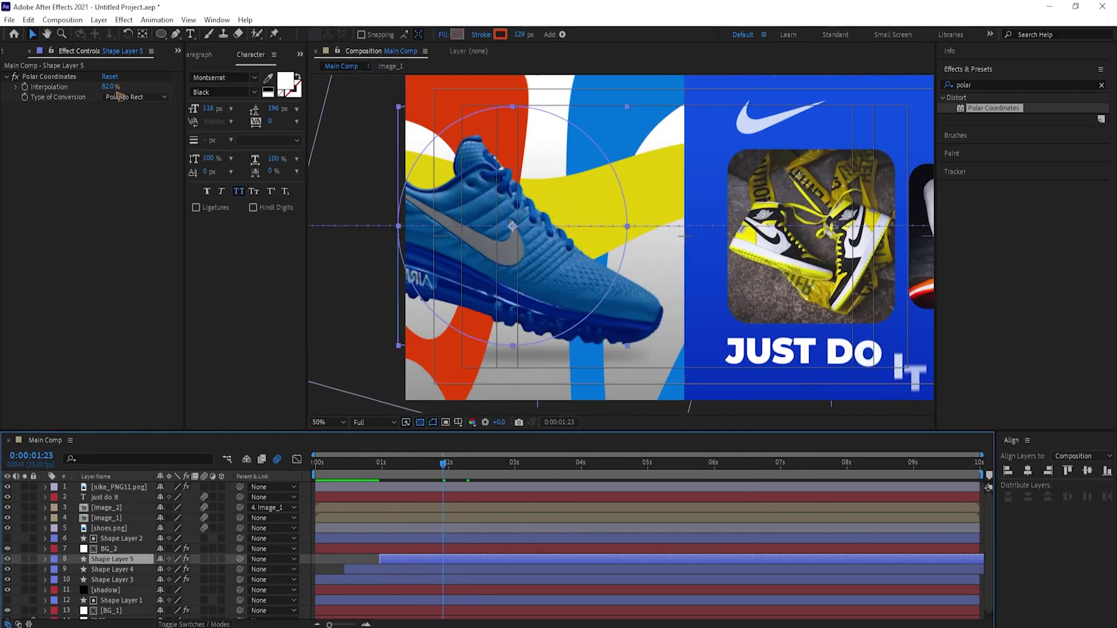
left_click_drag(108, 86, 100, 86)
left_click(449, 464)
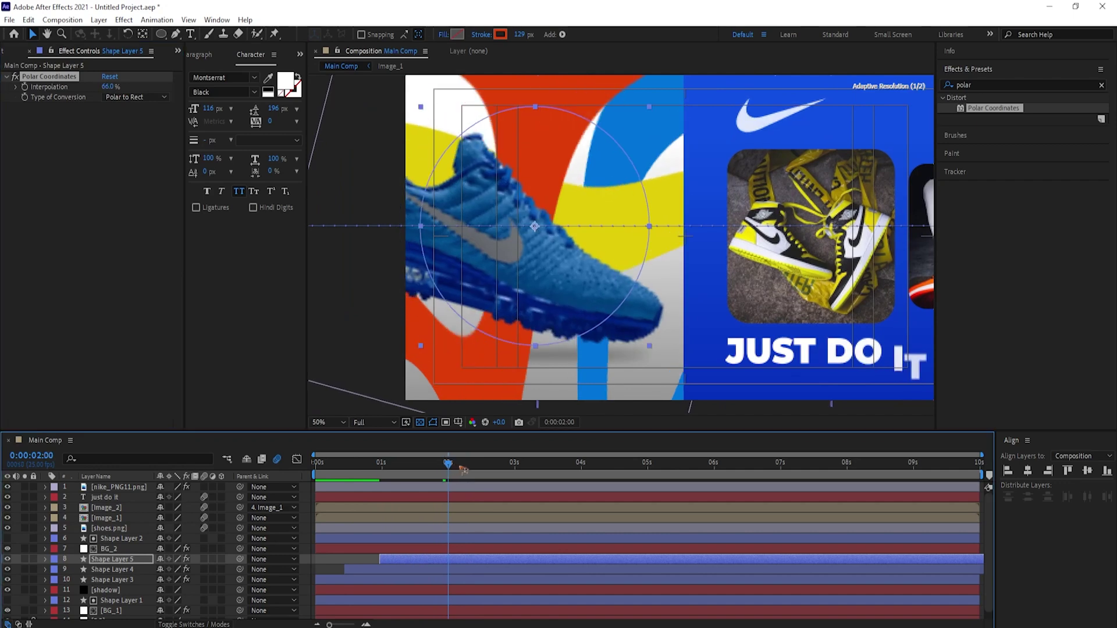
- Apply the Twirl distortion effect to Shape Layer 5 with a Twirl Radius of 93 and an Angle of 54°
double_click(1014, 86)
type("twirl")
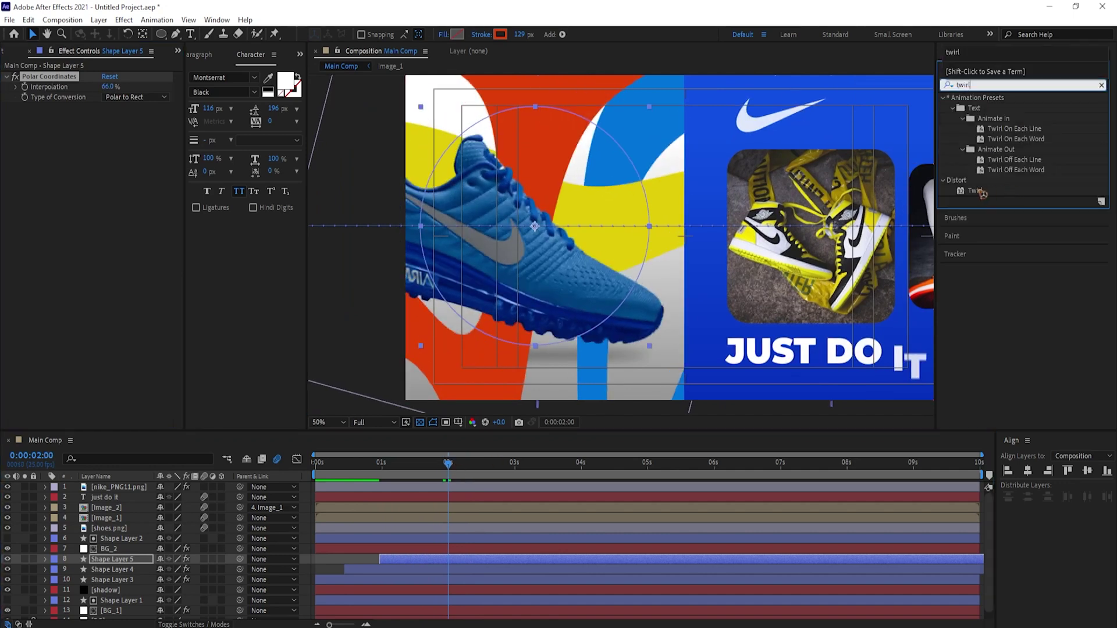
left_click_drag(983, 191, 117, 557)
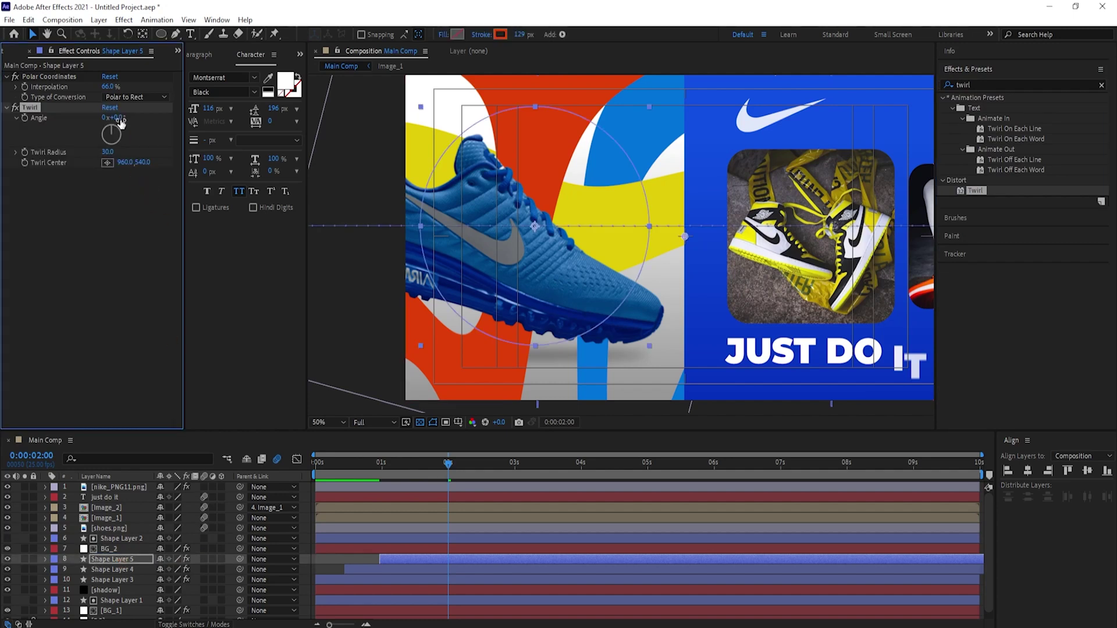
left_click_drag(139, 152, 156, 152)
left_click_drag(114, 118, 149, 124)
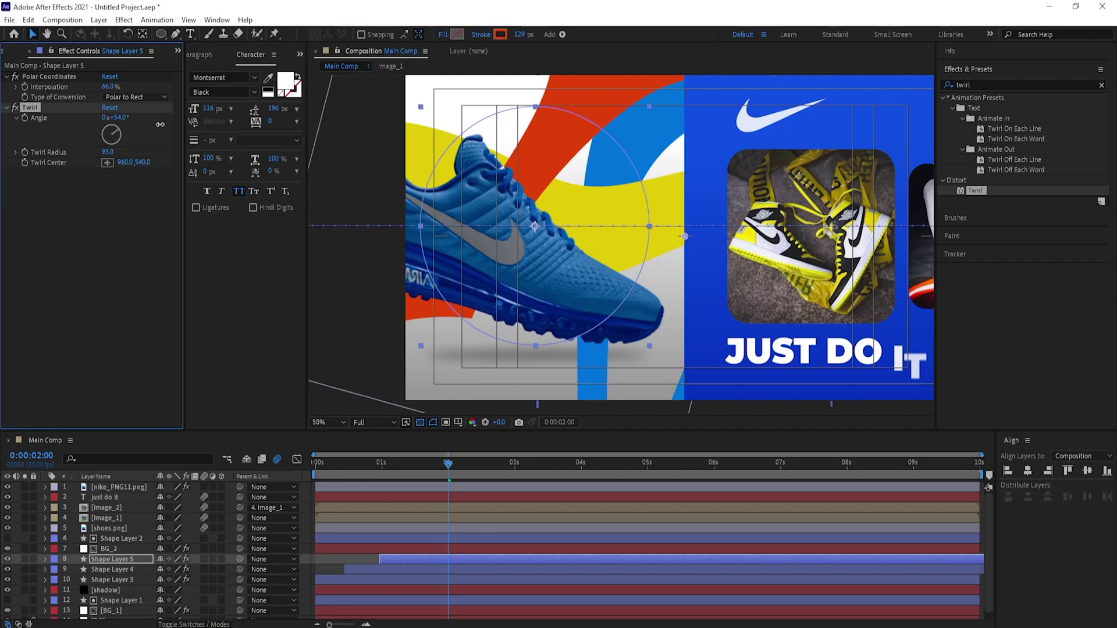